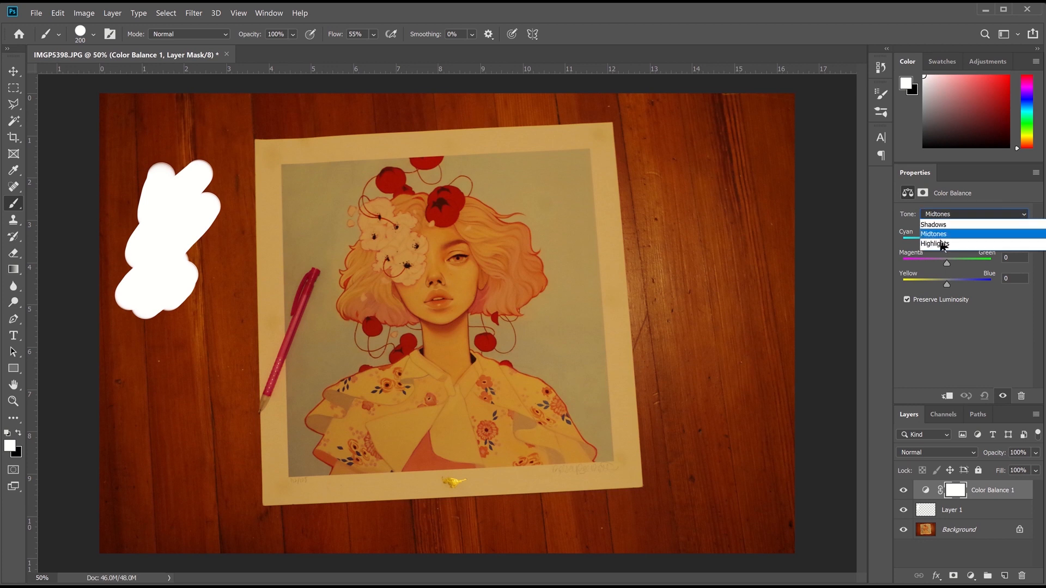
Shift the midtones to Blue +28 with a slight warm nudge toward Red +7
mouse_move(946, 284)
left_mouse_down()
mouse_move(966, 289)
mouse_move(959, 284)
left_mouse_up()
left_click_drag(946, 242, 942, 244)
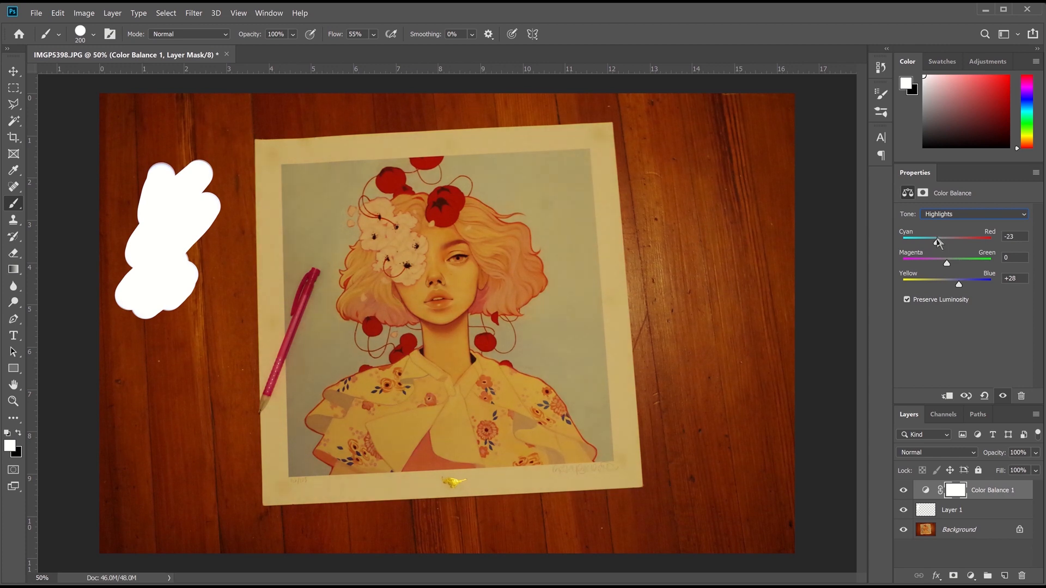
left_click(957, 215)
left_click(958, 234)
left_click_drag(948, 285, 958, 285)
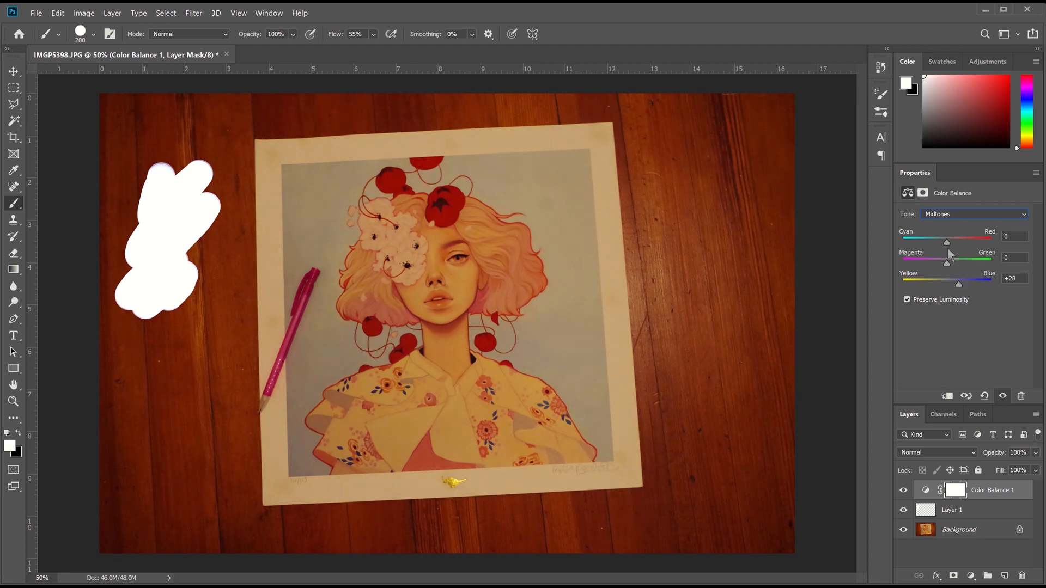
mouse_move(949, 247)
left_mouse_down()
mouse_move(962, 250)
mouse_move(951, 245)
left_mouse_up()
Set the Color Balance highlights to Cyan −19 and Blue +41
left_click(945, 217)
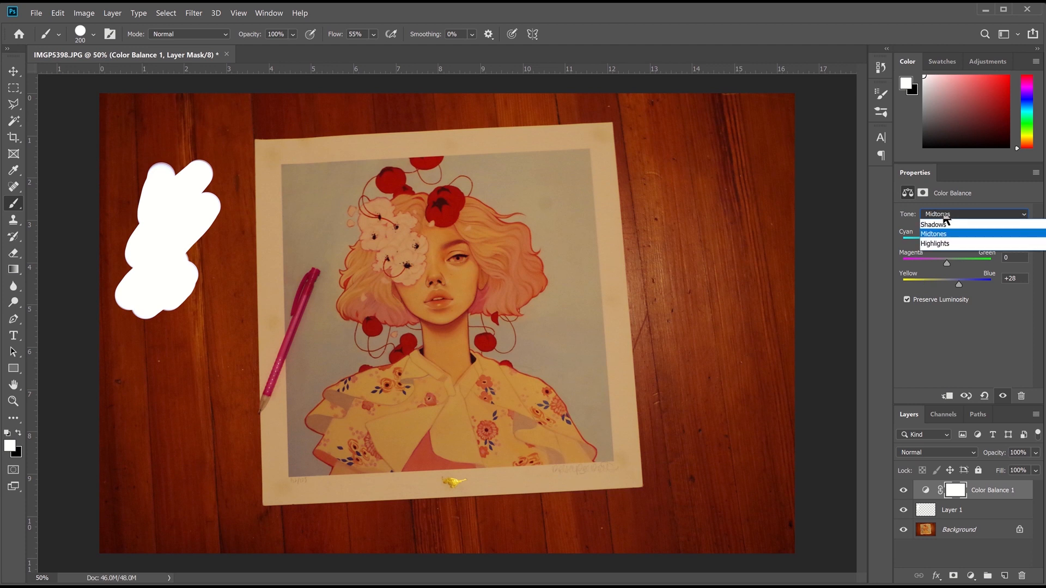
left_click(939, 244)
left_click_drag(959, 284, 976, 287)
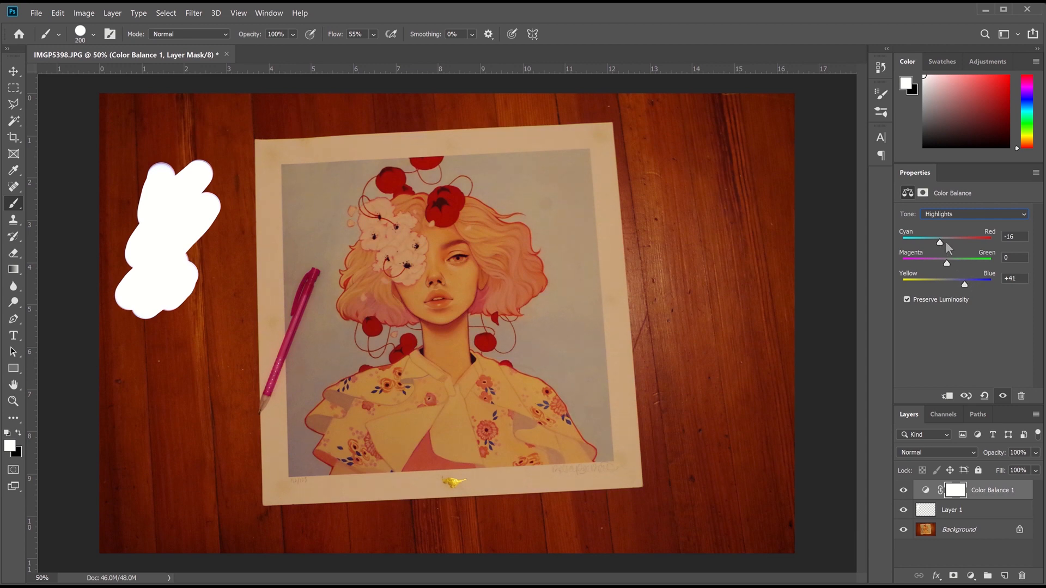
left_click_drag(940, 242, 938, 242)
Add a Curves layer mapping input 216 to 255 and raising the black output to 21
left_click(971, 575)
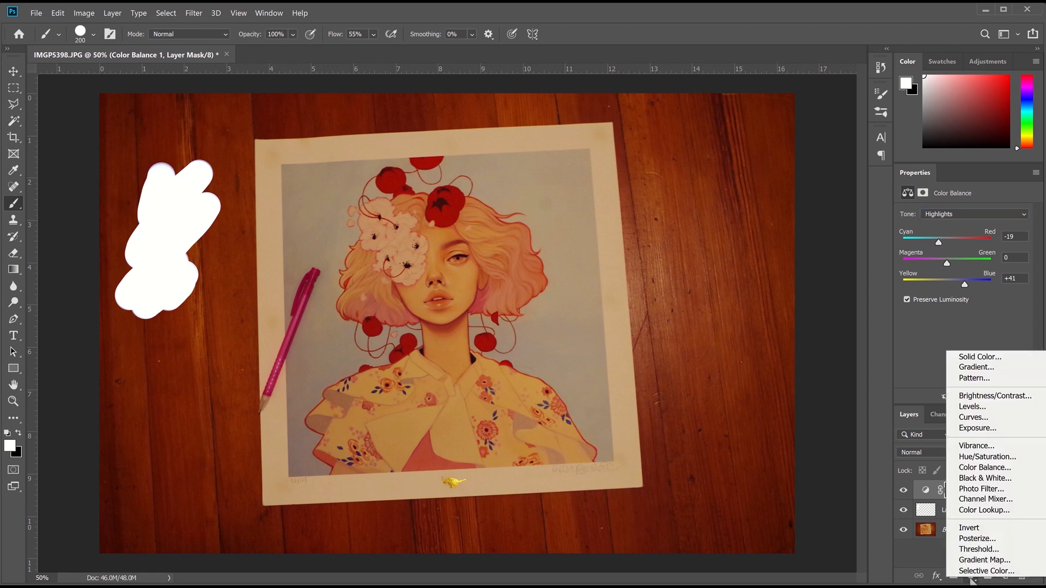
left_click(1001, 420)
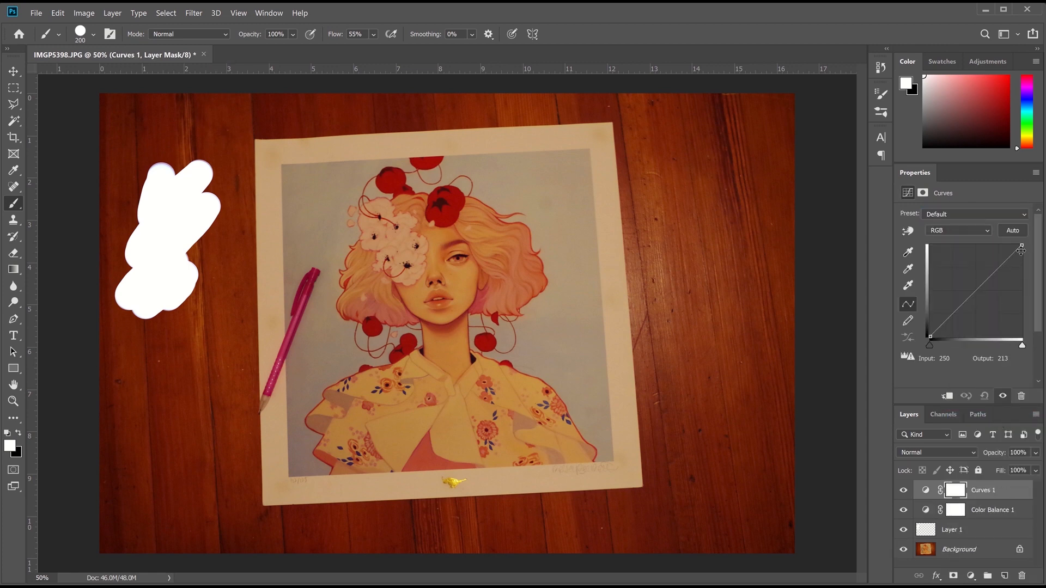
left_click_drag(1022, 245, 1003, 206)
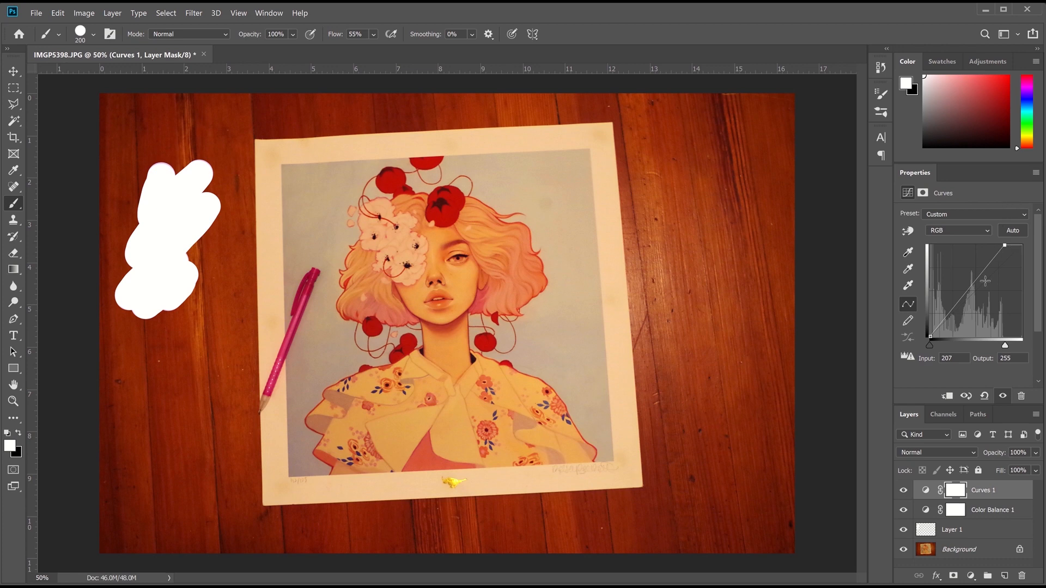
left_click_drag(1007, 246, 1027, 265)
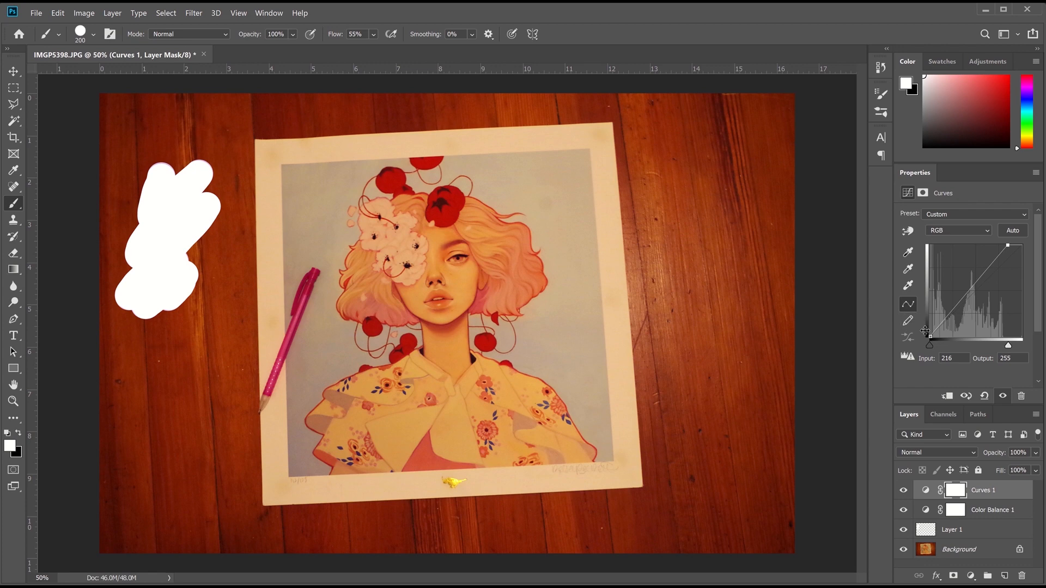
mouse_move(921, 330)
left_mouse_down()
mouse_move(920, 320)
mouse_move(904, 325)
left_mouse_up()
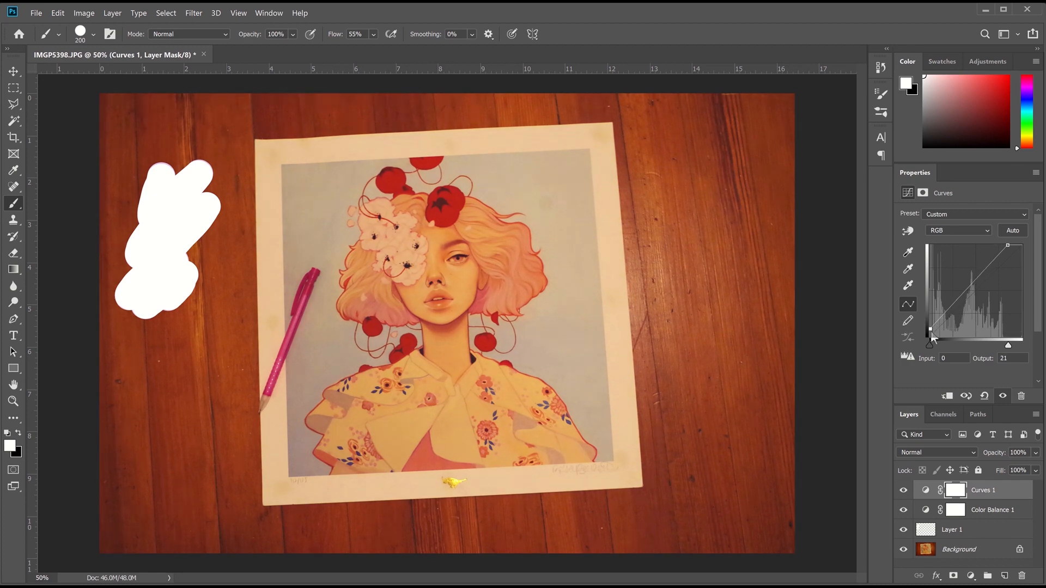
left_click(980, 510)
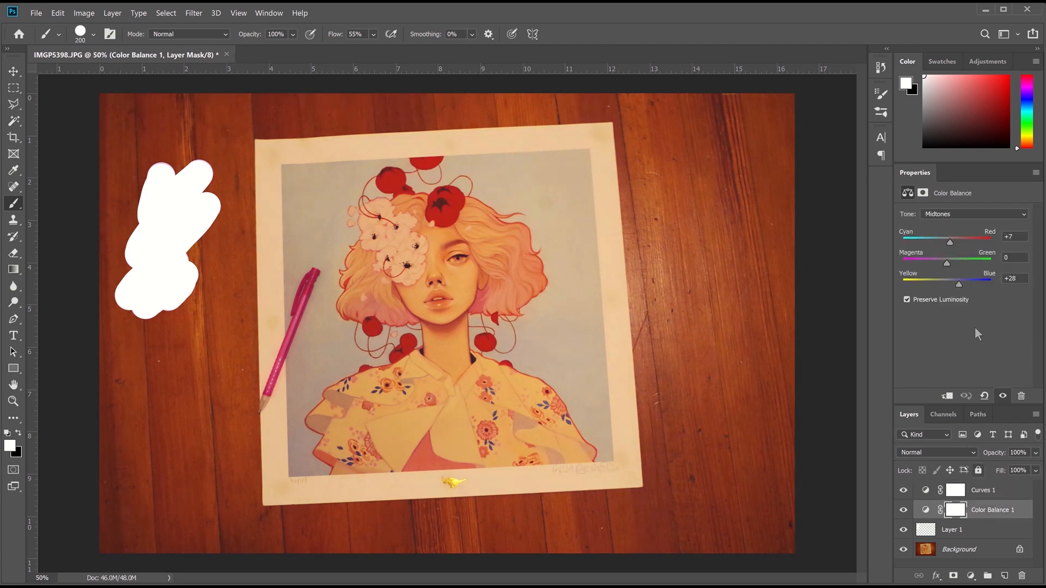
Move the white patch layer right and up onto the paper's edge
left_click(981, 531)
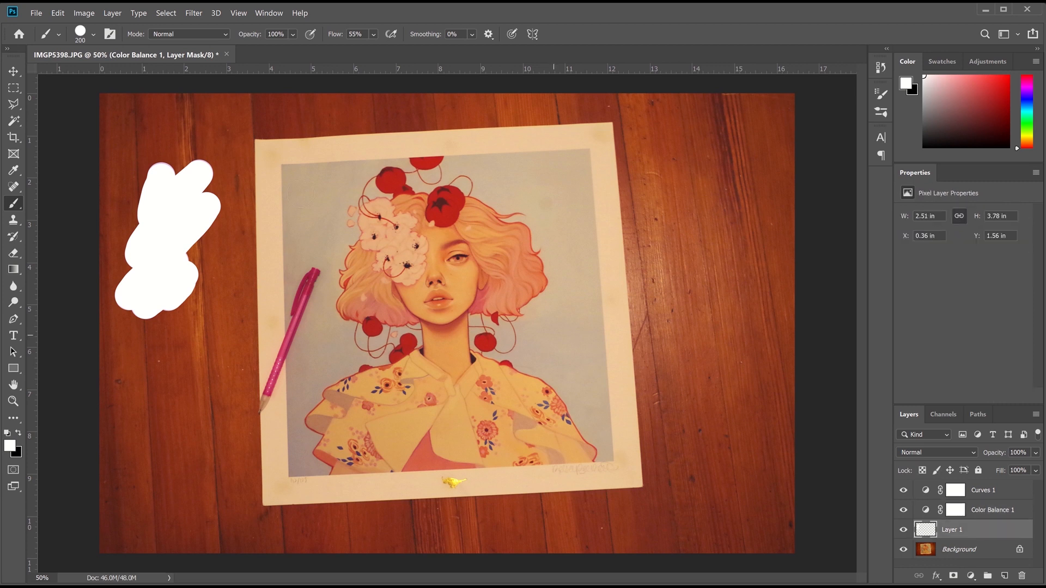
left_click(13, 71)
left_click_drag(166, 226, 220, 200)
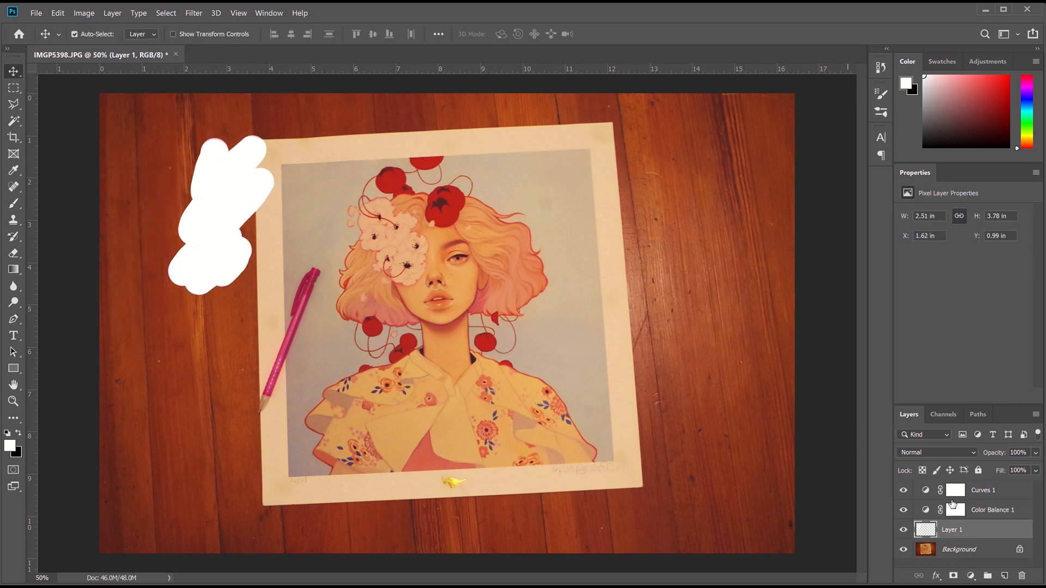
Push the Color Balance highlights further to Cyan −41 and Blue +71
left_click(988, 508)
left_click(957, 217)
left_click(953, 243)
left_click_drag(965, 284, 970, 284)
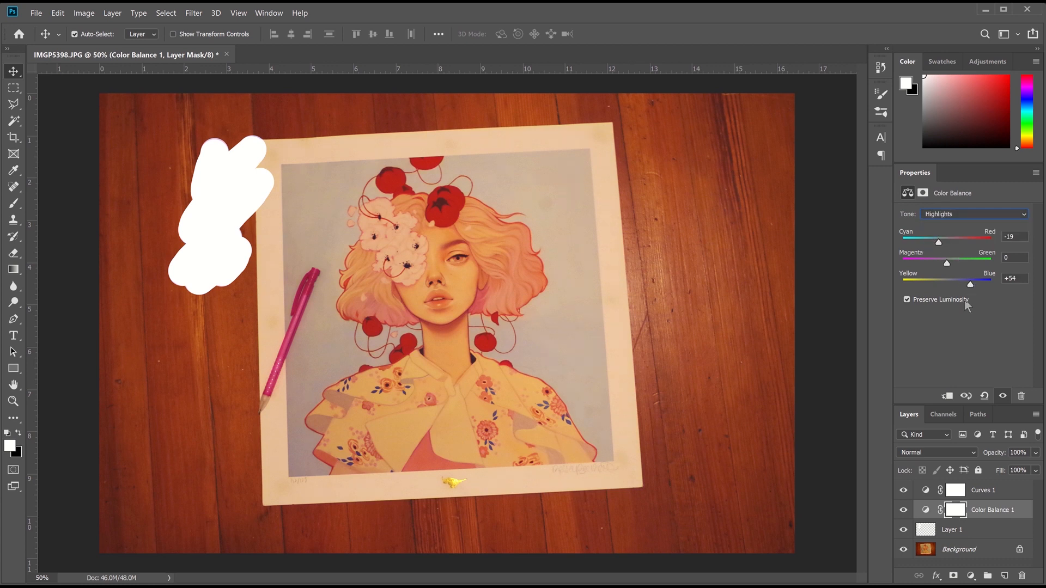
left_click_drag(939, 243, 932, 240)
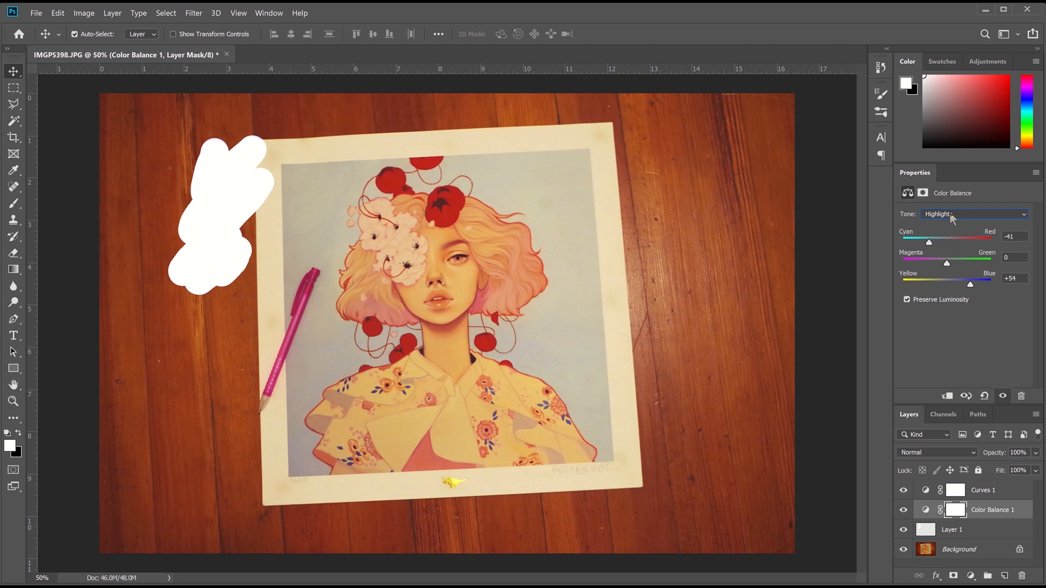
Recheck the Curves and Color Balance settings, nudging magenta–green slightly and returning to Highlights
left_click(977, 493)
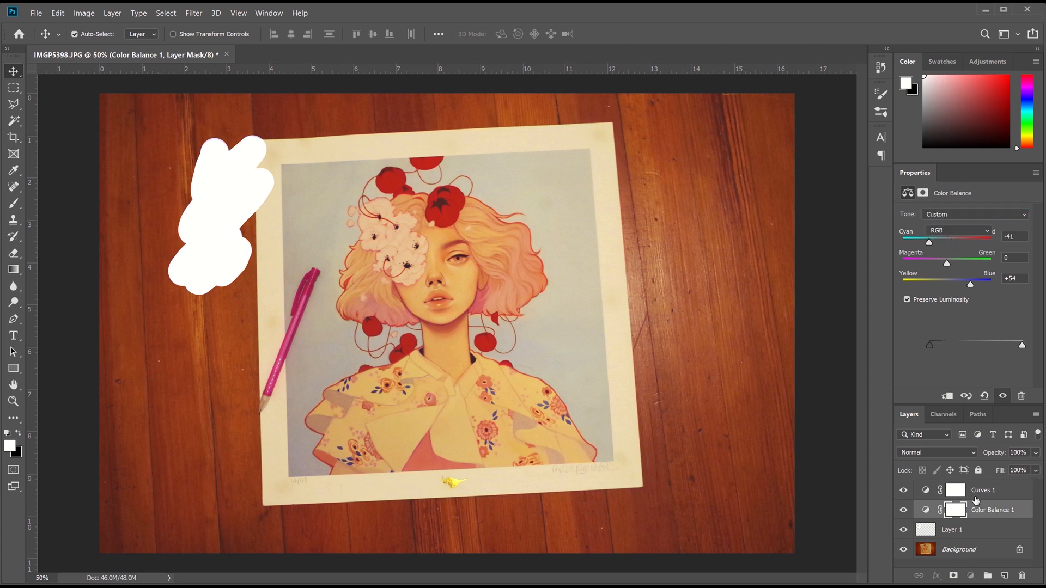
left_click(986, 512)
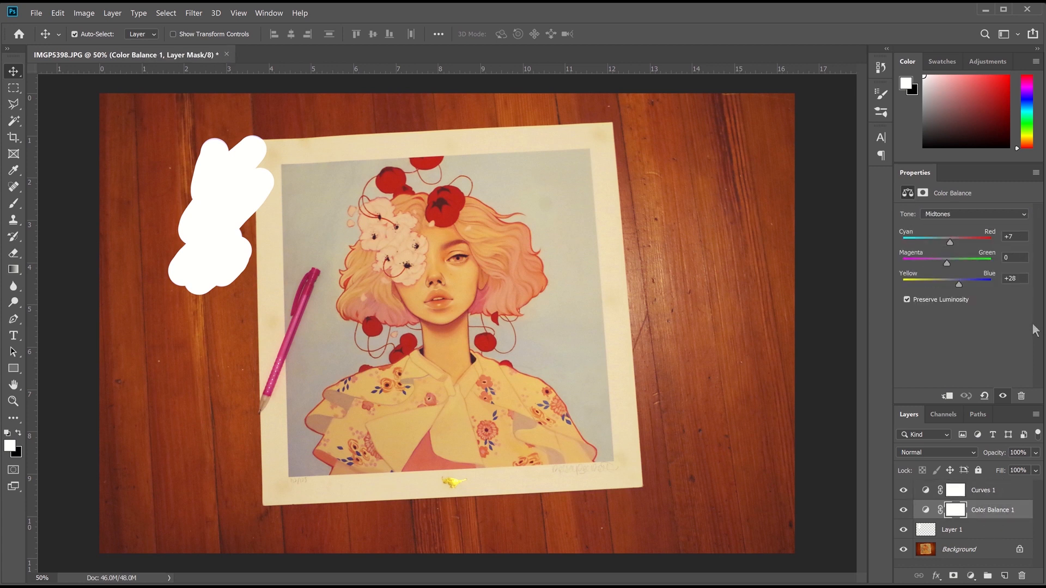
left_click(980, 529)
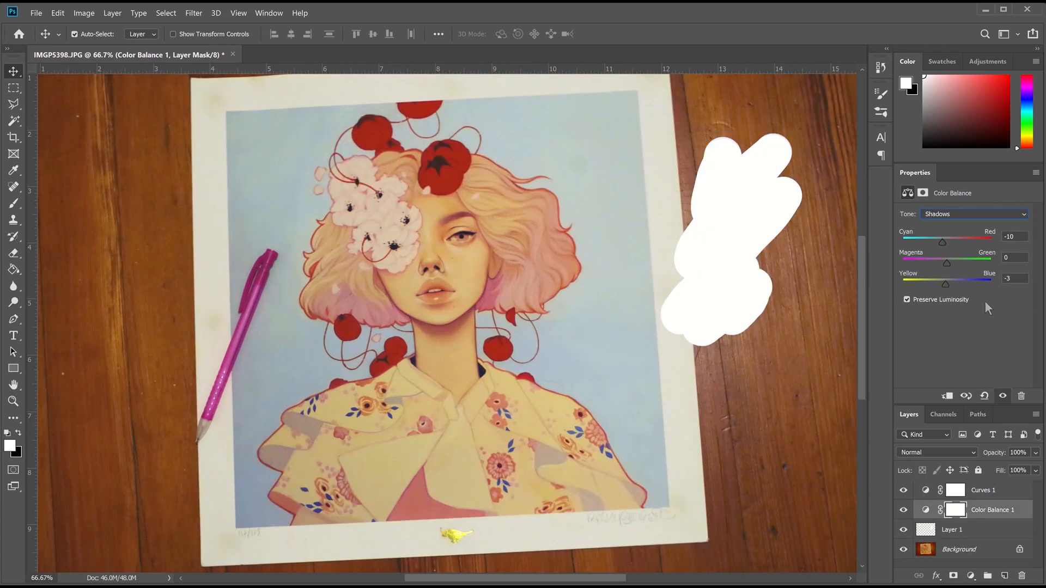
left_click_drag(947, 264, 947, 264)
left_click(947, 214)
left_click(945, 241)
Add a Levels layer with white input 218 and gamma 1.06
left_click(980, 490)
left_click(970, 576)
left_click(977, 413)
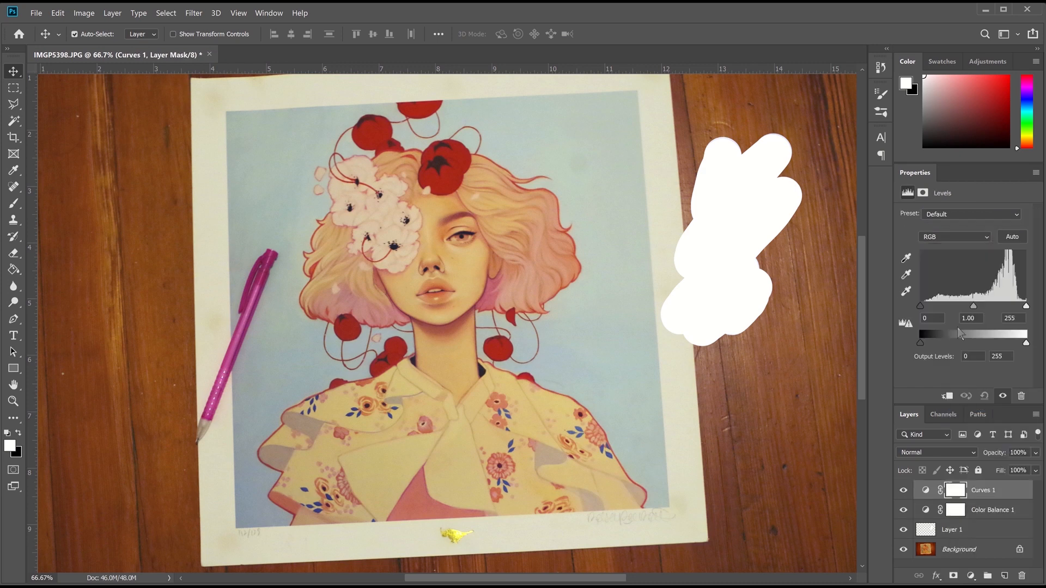
left_click_drag(958, 163, 958, 137)
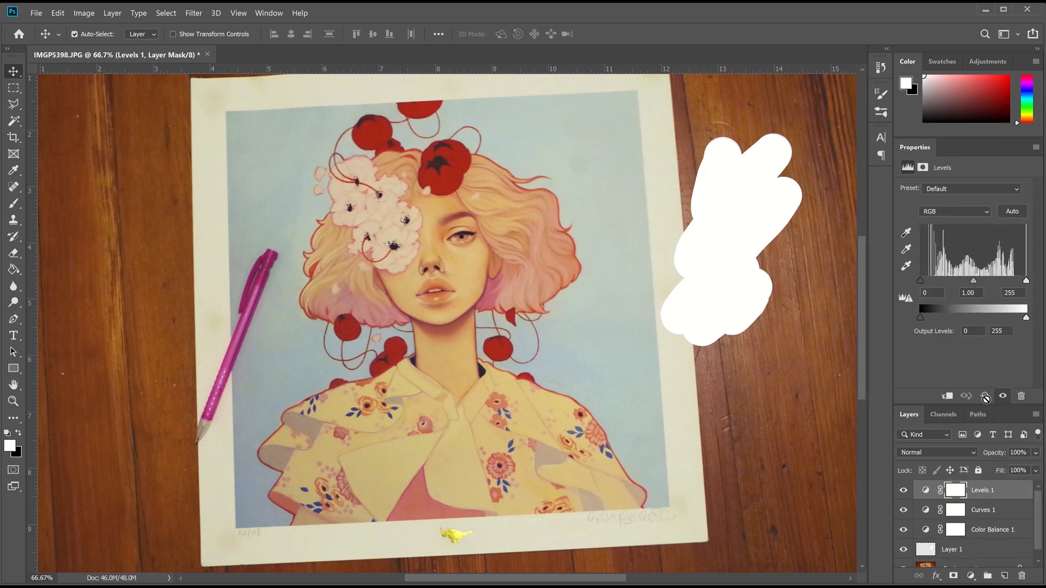
left_click_drag(994, 406, 991, 369)
left_click_drag(1026, 282, 1016, 281)
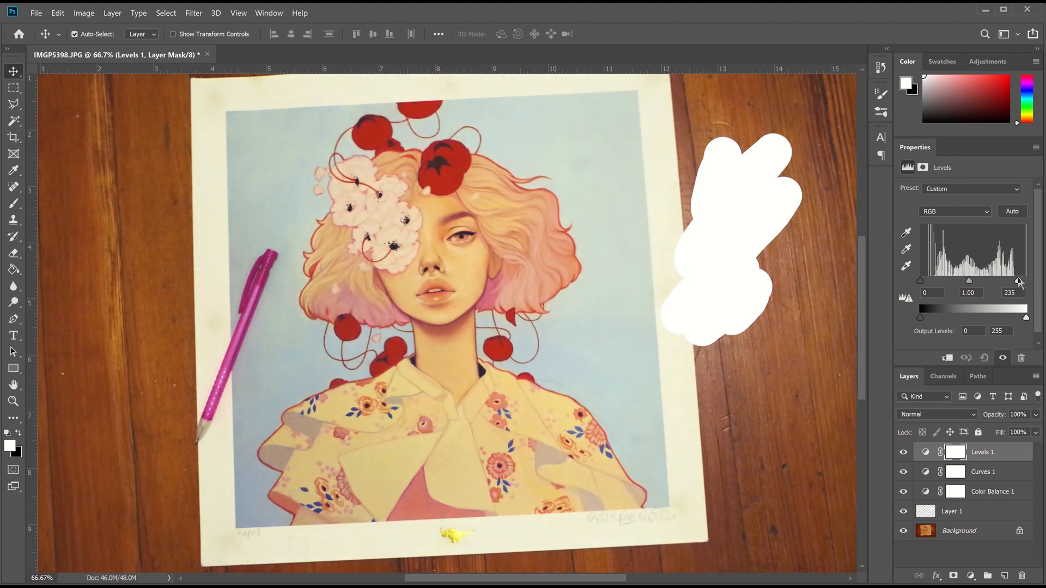
left_click_drag(969, 283, 1011, 282)
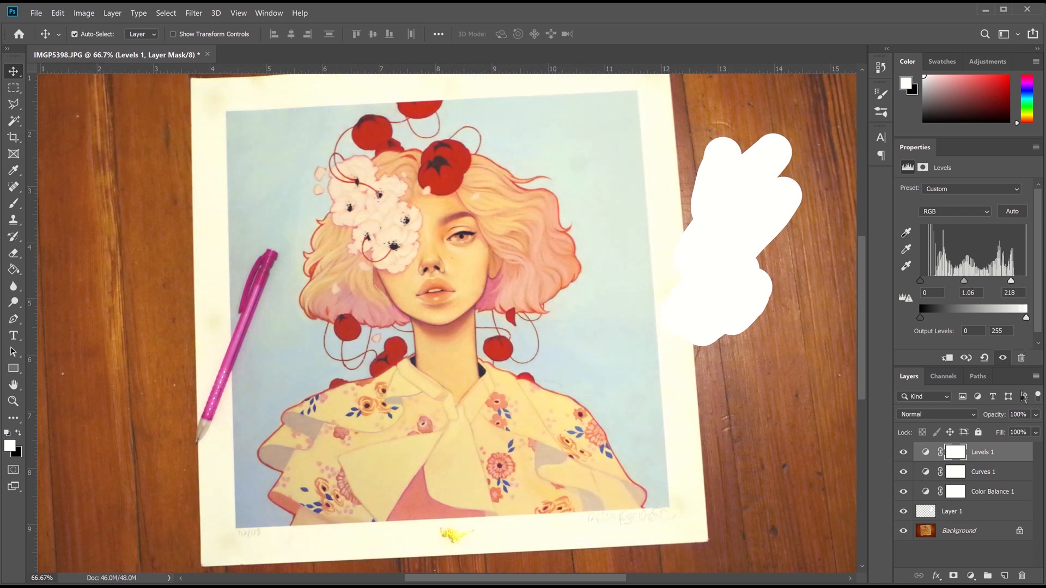
Raise the Color Balance highlights Blue to +83 and zoom out to view the photo
left_click(988, 492)
left_click(972, 188)
left_click(956, 222)
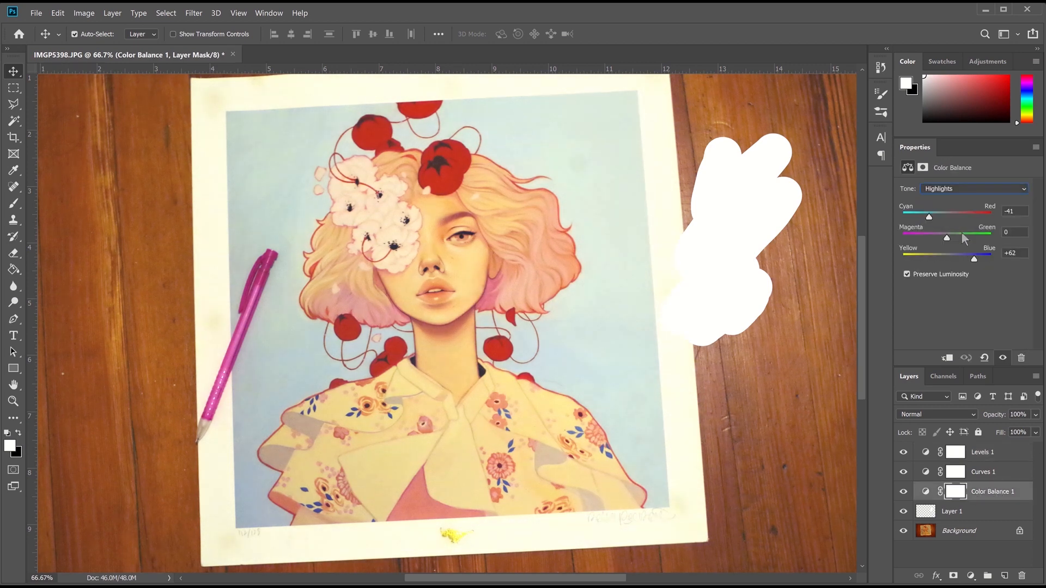
left_click_drag(975, 259, 983, 260)
key("ctrl+minus")
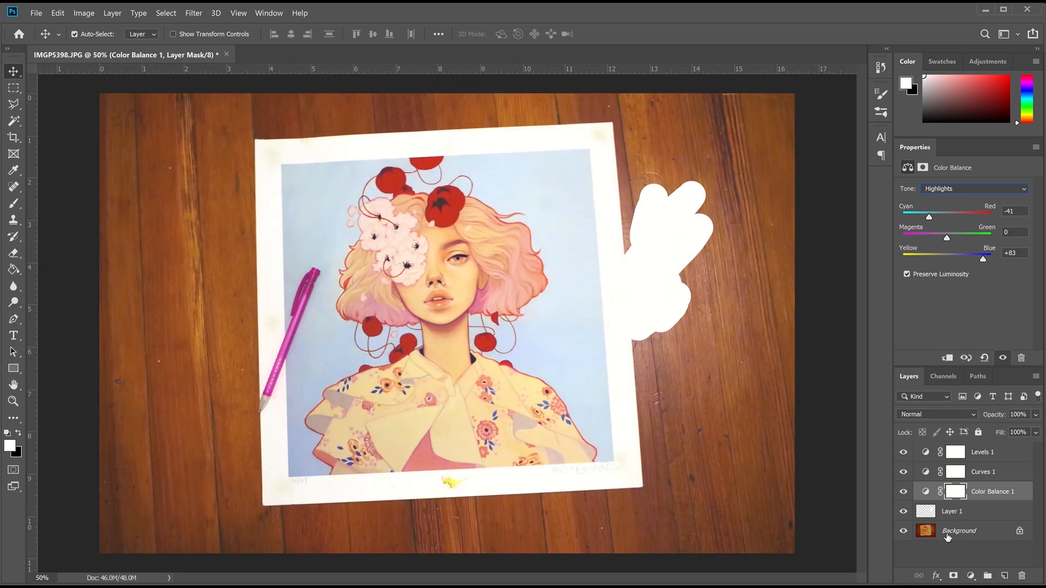
Choose the Perspective Crop tool, hide the white patch layer and select the Background layer
right_click(14, 104)
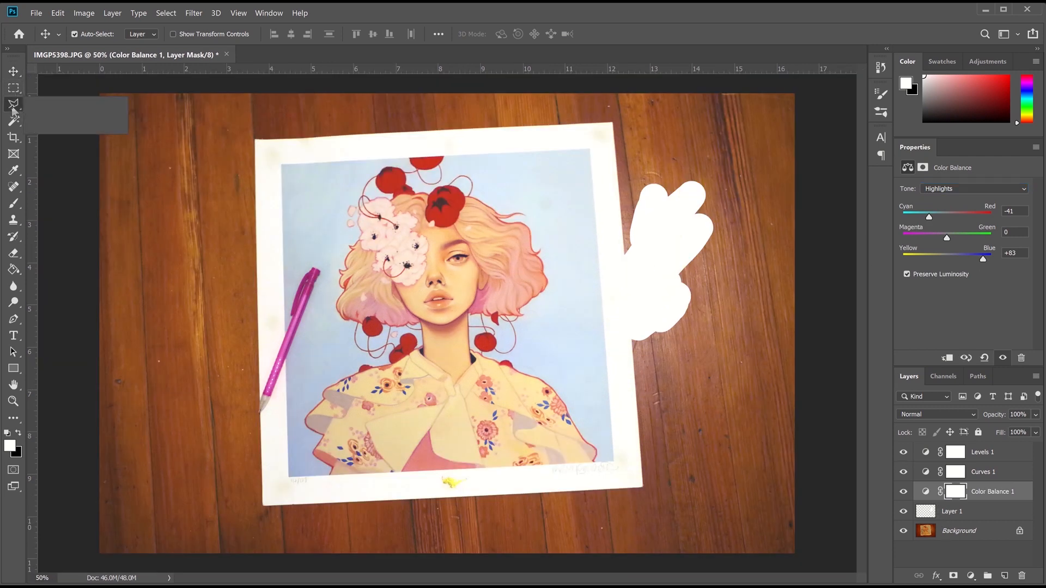
left_click(51, 110)
left_click(16, 139)
left_click(54, 148)
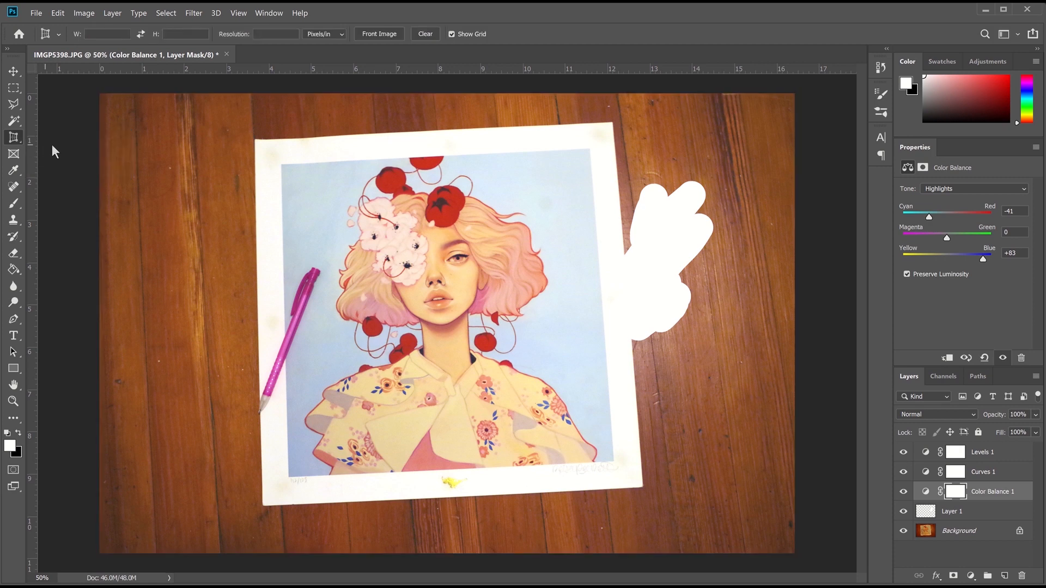
left_click(903, 512)
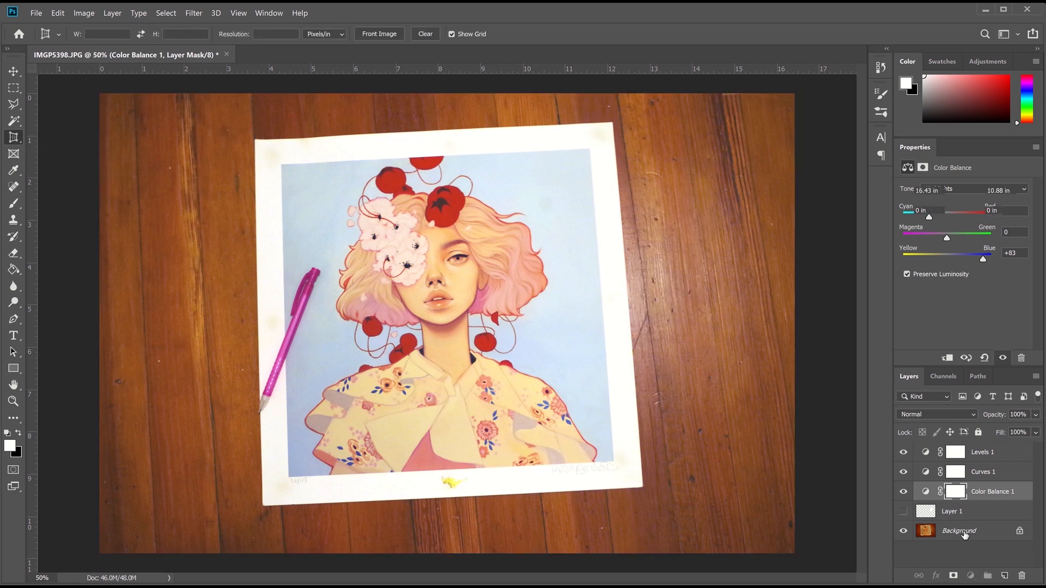
left_click(961, 531)
Perspective-crop the photo to the paper's four corners to flatten the print
left_click(254, 140)
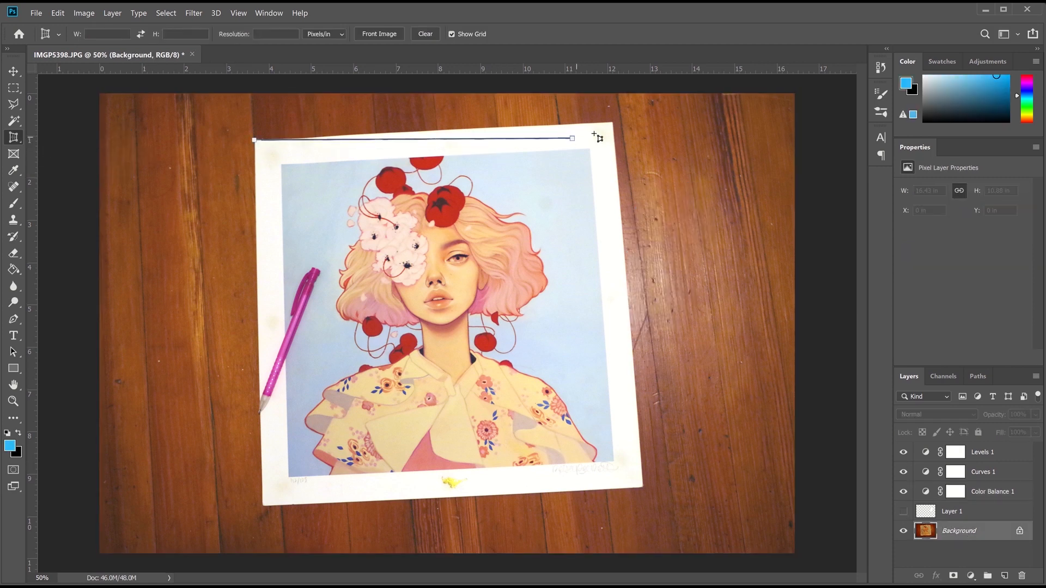
left_click(612, 122)
left_click(650, 469)
left_click(643, 489)
left_click(263, 504)
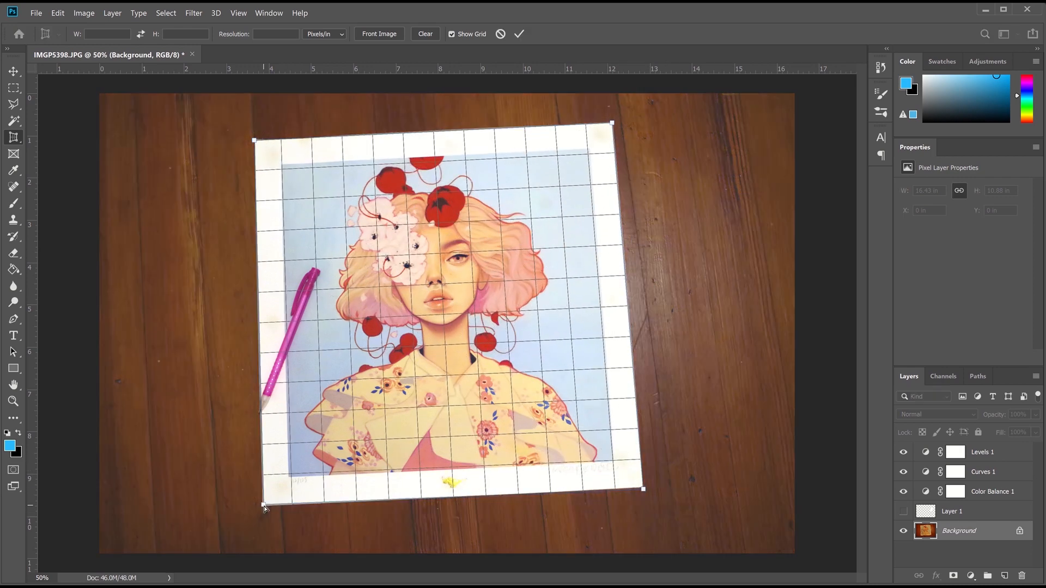
key("Return")
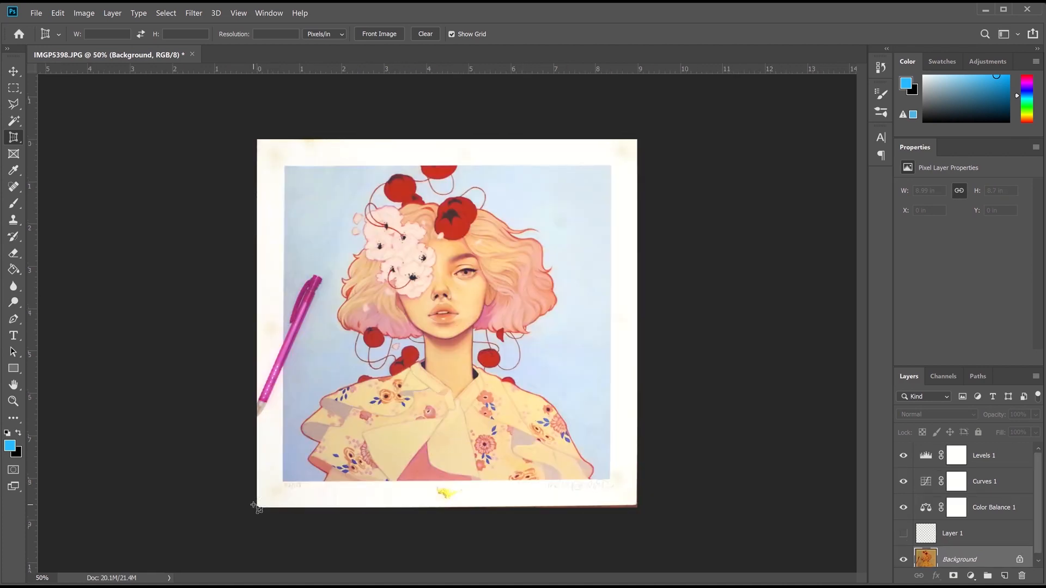
Trim the bottom border with a regular crop, apply it, then undo to compare
right_click(13, 137)
left_click(60, 138)
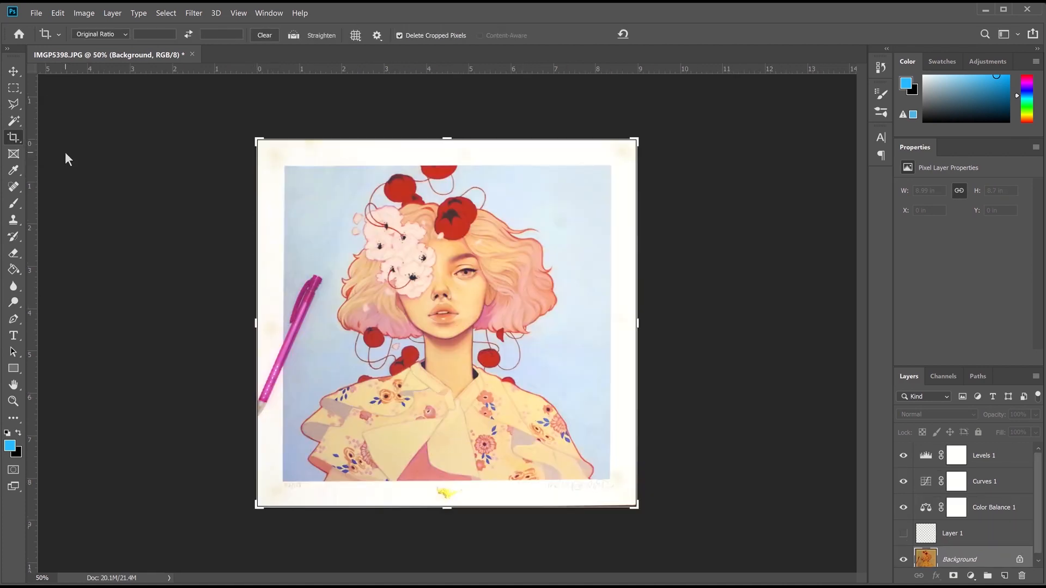
key("ctrl+0")
left_click_drag(444, 570, 451, 567)
key("ctrl+plus")
key("ctrl+plus")
scroll(607, 290, "down", 8)
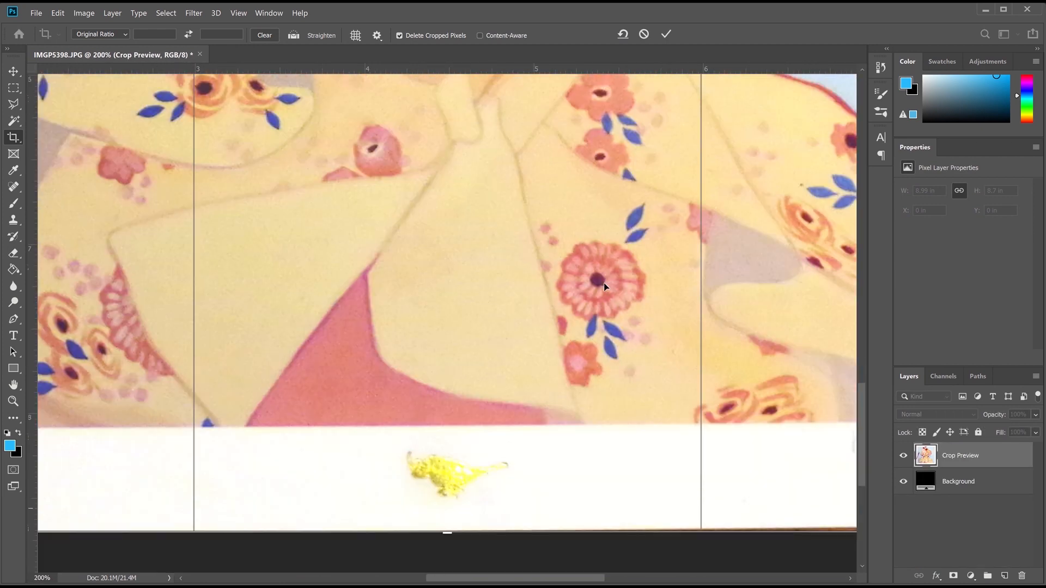
left_click_drag(530, 578, 660, 578)
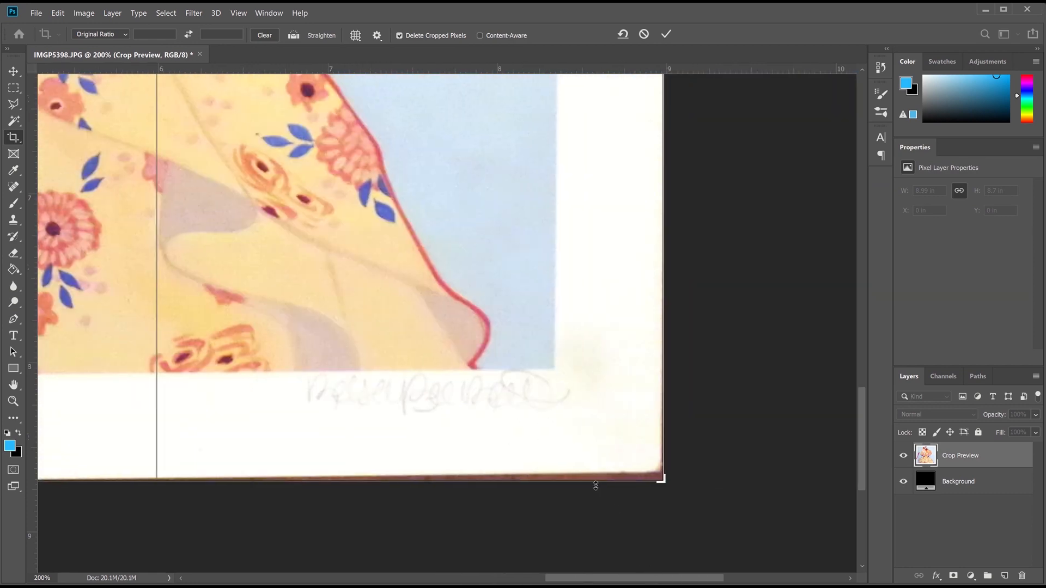
key("ctrl+minus")
key("ctrl+minus")
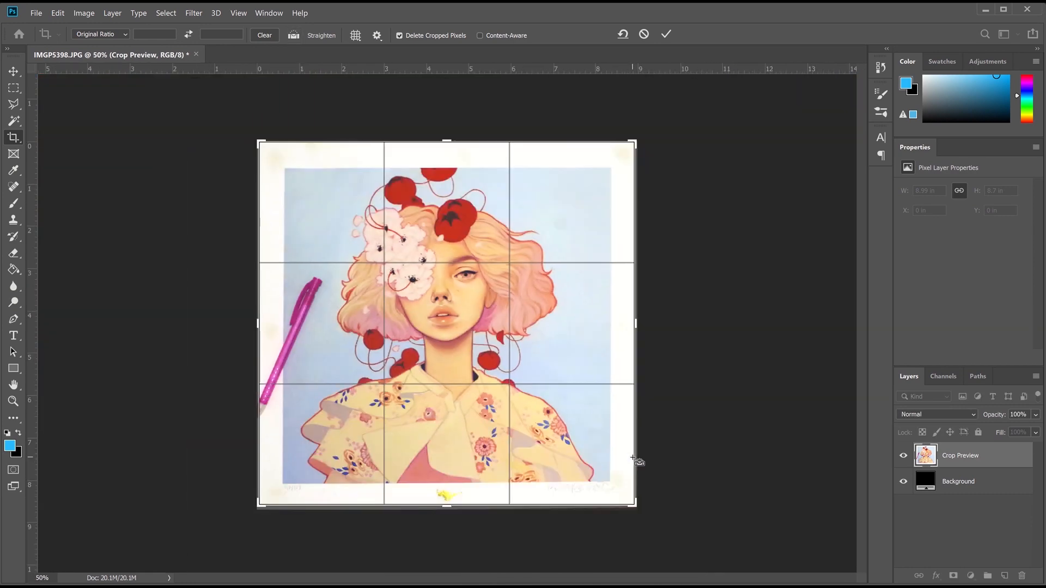
key("Return")
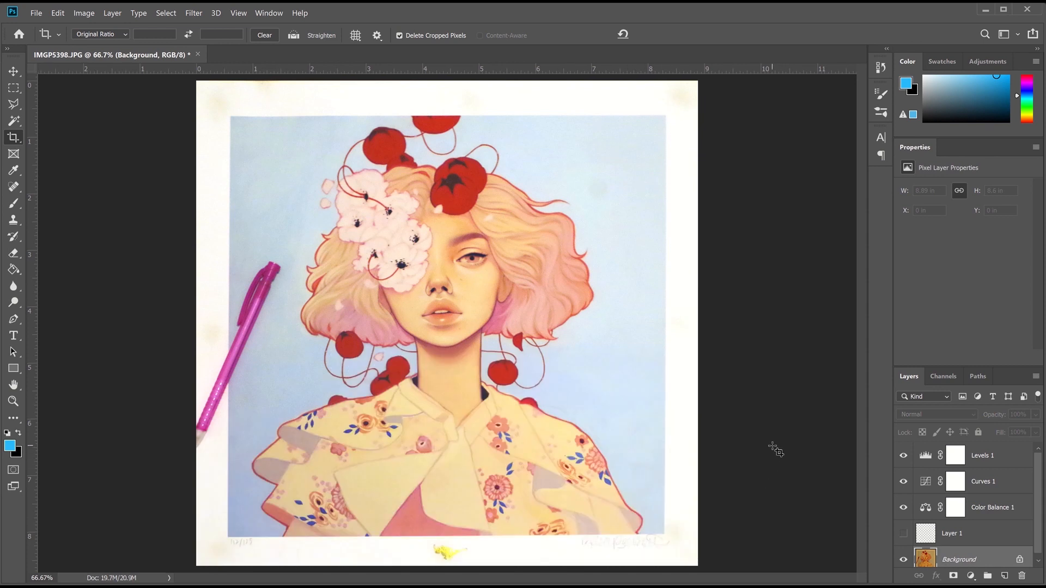
key("ctrl+z")
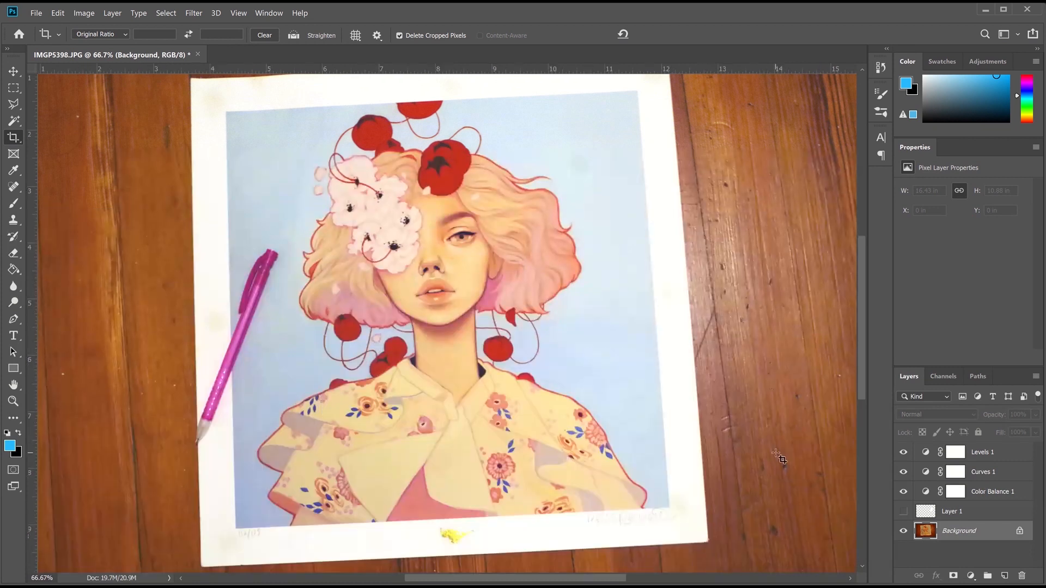
Redo the crop, then perspective-crop the print at its four corners to square it
left_click(59, 13)
left_click(77, 23)
right_click(14, 137)
left_click(66, 150)
left_click(190, 76)
left_click(700, 78)
left_click(700, 562)
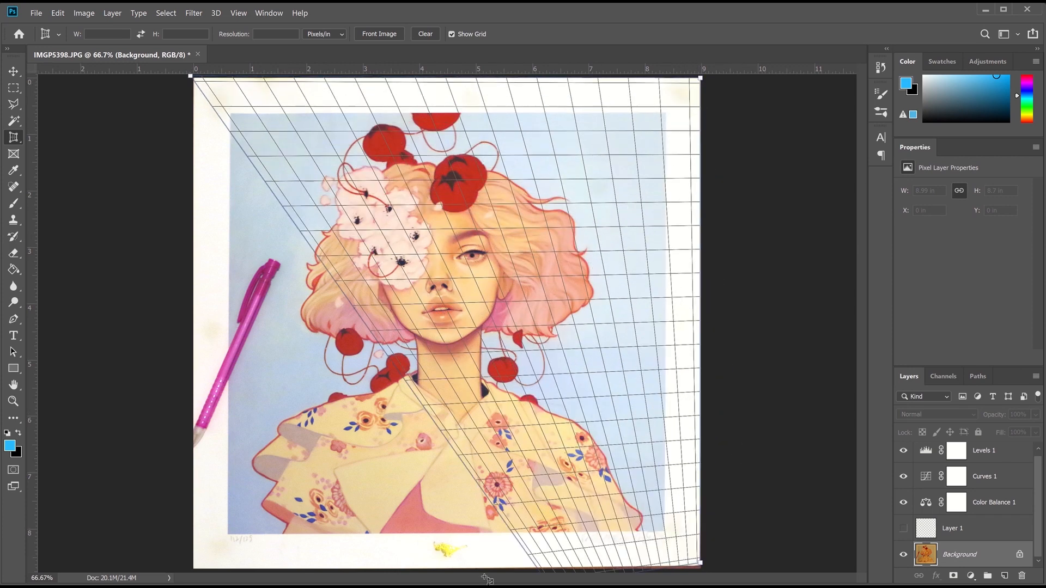
left_click(192, 567)
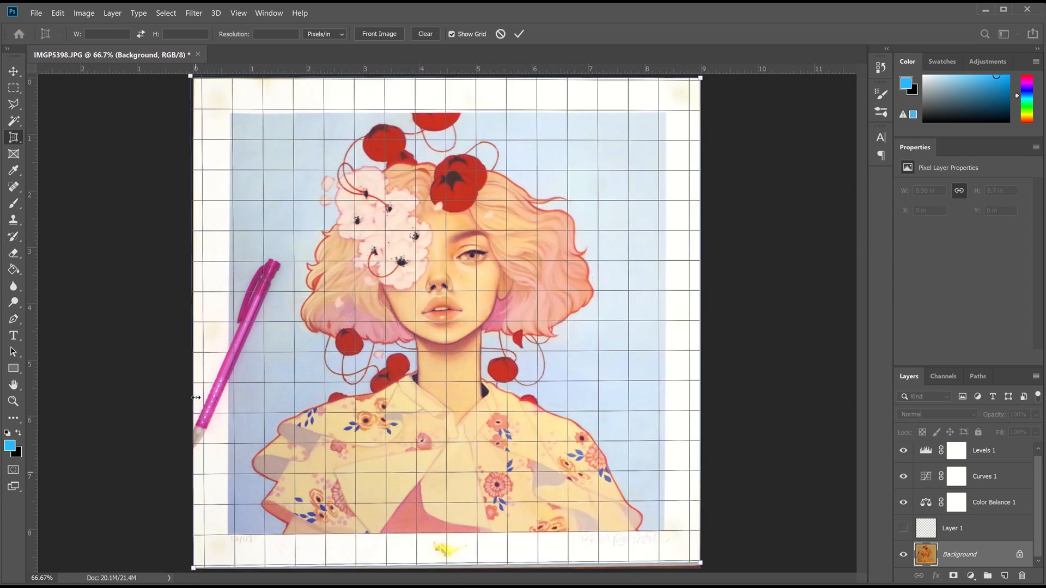
key("Return")
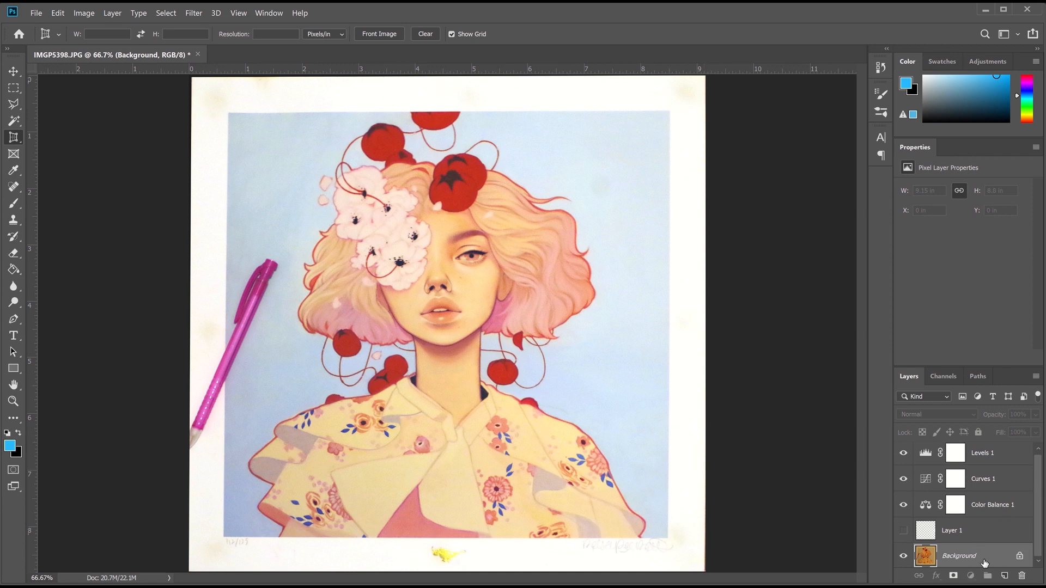
Clone white paper and blue background over the pen's lower half and top
left_click(14, 223)
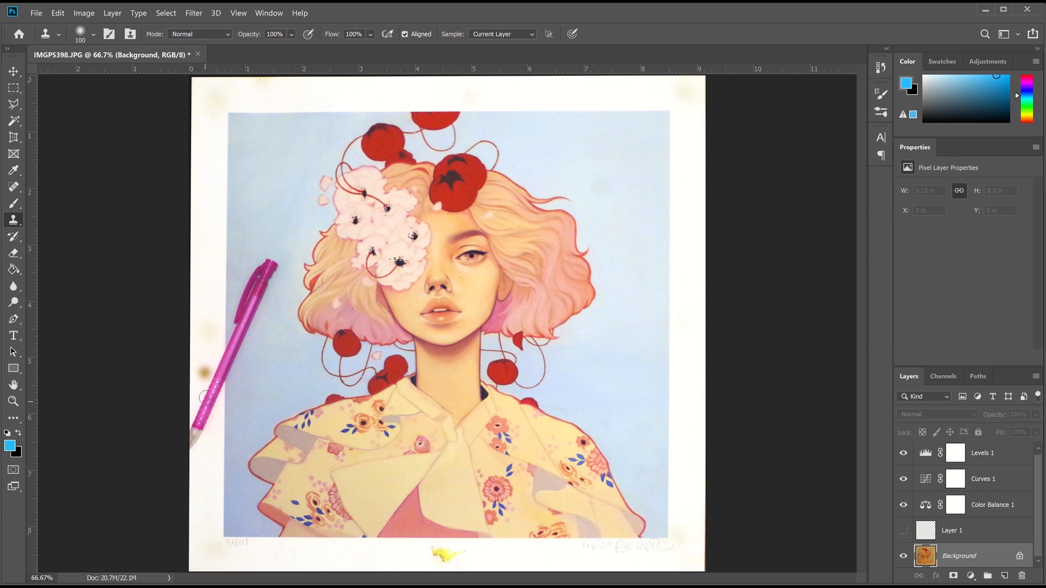
mouse_move(205, 372)
left_mouse_down()
mouse_move(204, 426)
mouse_move(209, 379)
mouse_move(210, 413)
left_mouse_up()
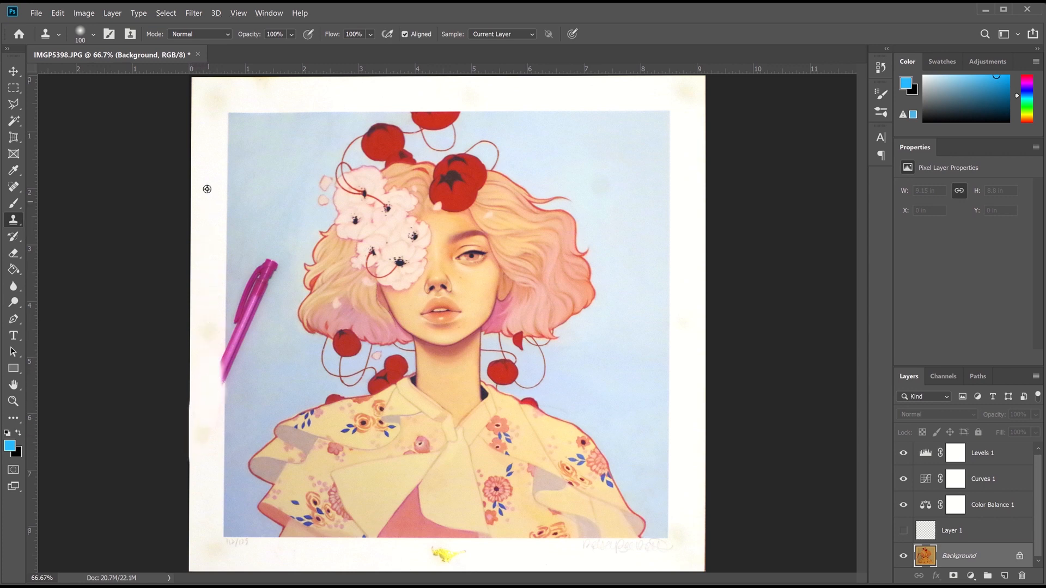
left_click_drag(212, 329, 218, 351)
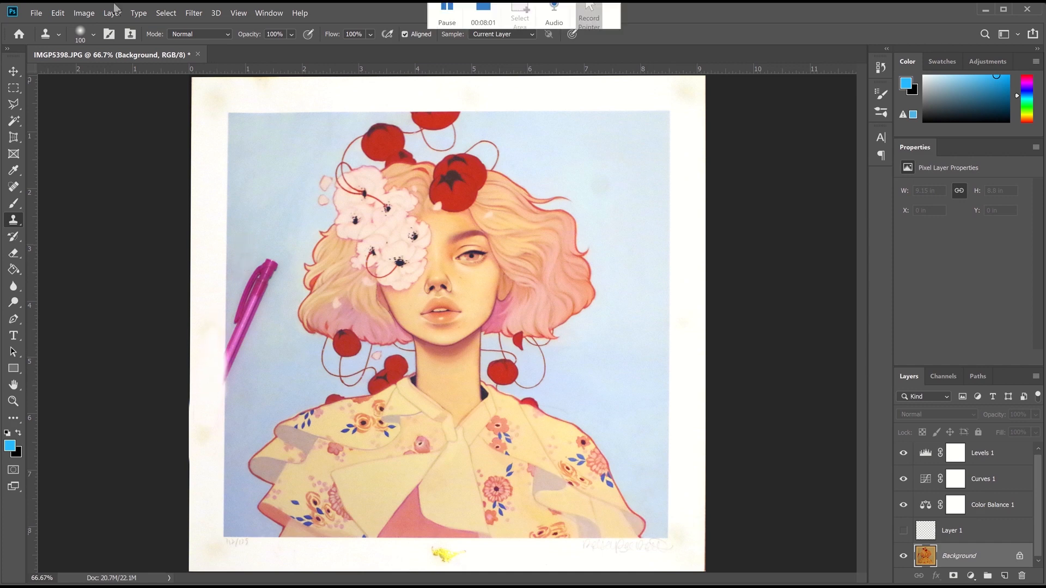
key("ctrl+plus")
key("ctrl+plus")
left_click_drag(517, 580, 422, 580)
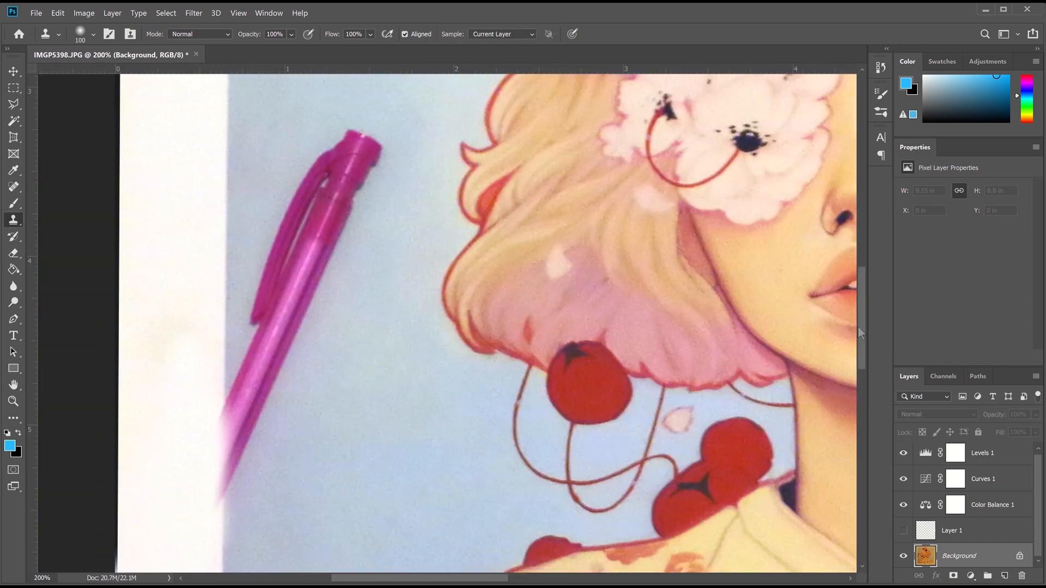
scroll(276, 205, "up", 3)
mouse_move(360, 279)
left_mouse_down()
mouse_move(366, 292)
mouse_move(327, 350)
mouse_move(280, 380)
mouse_move(344, 369)
left_mouse_up()
Clone sampled blue background over the pen's upper part, undoing smeared strokes
left_click(317, 162, "alt")
mouse_move(327, 468)
left_mouse_down()
mouse_move(303, 495)
mouse_move(273, 474)
mouse_move(252, 488)
left_mouse_up()
mouse_move(861, 318)
left_mouse_down()
mouse_move(872, 380)
mouse_move(863, 312)
left_mouse_up()
key("ctrl+z")
key("ctrl+z")
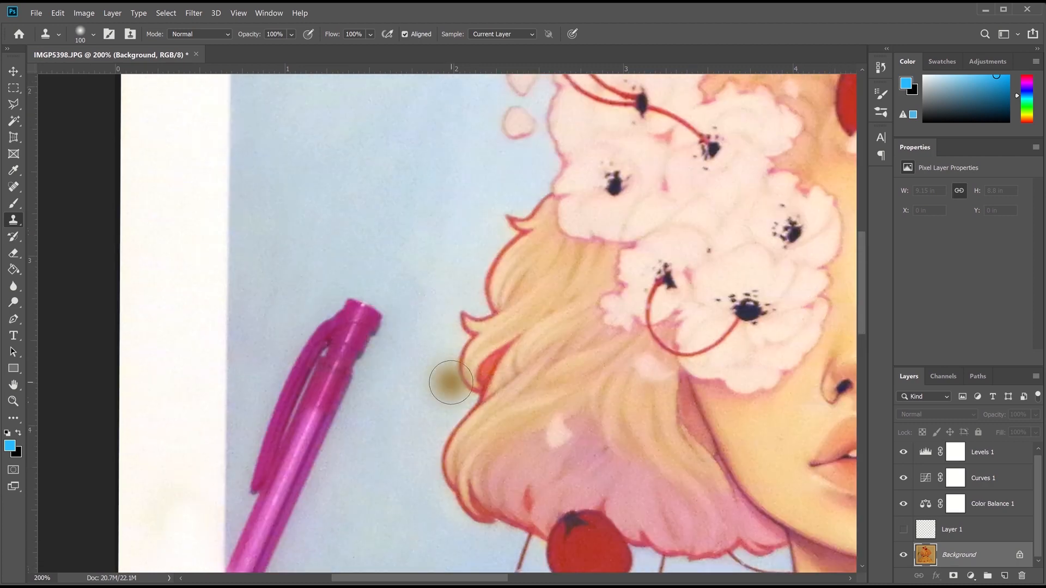
left_click(271, 289, "alt")
mouse_move(320, 305)
left_mouse_down()
mouse_move(327, 315)
mouse_move(367, 314)
left_mouse_up()
key("ctrl+z")
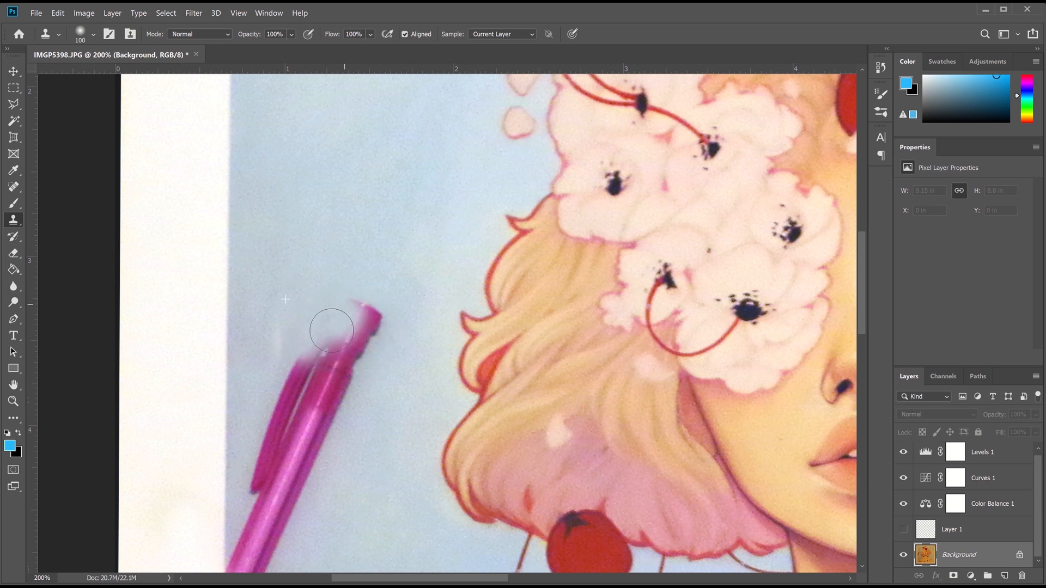
Cover the pink pen tip and its smears with resampled blue background
left_click(288, 232, "alt")
mouse_move(330, 317)
left_mouse_down()
mouse_move(362, 346)
mouse_move(329, 263)
left_mouse_up()
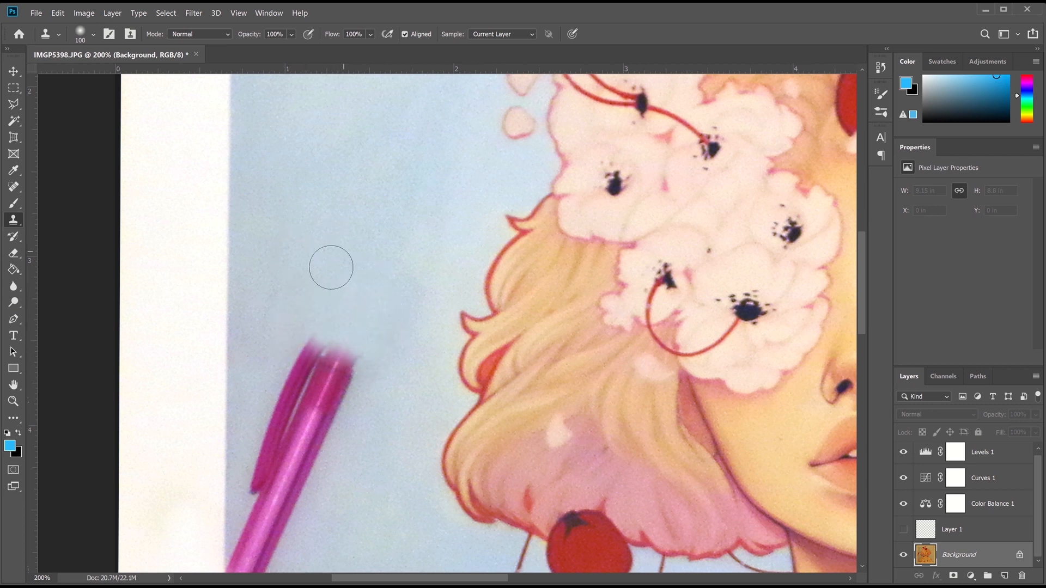
left_click(247, 310, "alt")
mouse_move(286, 311)
left_mouse_down()
mouse_move(302, 358)
mouse_move(292, 361)
left_mouse_up()
left_click(278, 312, "alt")
left_click(310, 332)
With a 50 brush, clone blue over the rear pen and the marker's top
key("bracketleft")
key("bracketleft")
key("bracketleft")
key("bracketleft")
key("bracketleft")
left_click(247, 369, "alt")
mouse_move(277, 409)
left_mouse_down()
mouse_move(266, 428)
mouse_move(270, 454)
mouse_move(291, 444)
mouse_move(267, 450)
mouse_move(248, 418)
mouse_move(270, 466)
mouse_move(260, 486)
left_mouse_up()
left_click(242, 413, "alt")
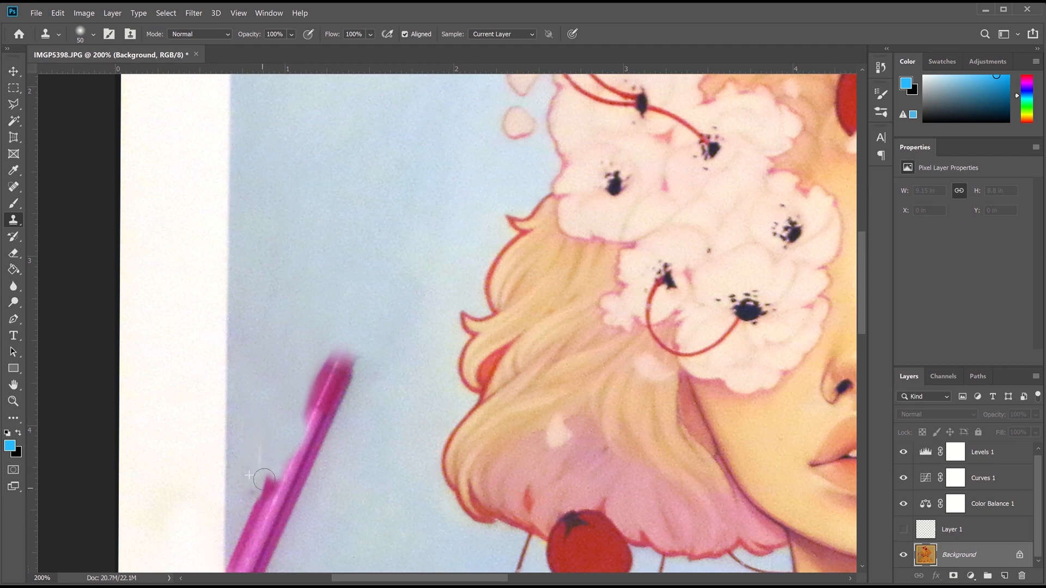
key("bracketright")
left_click(275, 283, "alt")
mouse_move(318, 277)
left_mouse_down()
mouse_move(334, 374)
mouse_move(320, 381)
left_mouse_up()
Clone blue and white margin over the remaining pink streak, undoing a stray golden blob
left_click_drag(862, 314, 864, 354)
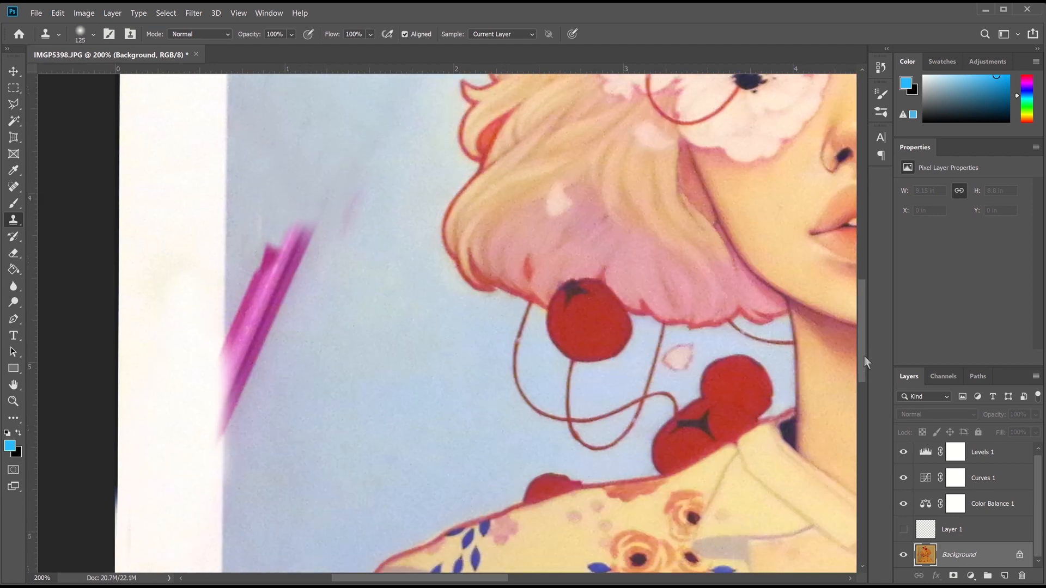
mouse_move(326, 381)
left_mouse_down()
mouse_move(319, 285)
mouse_move(334, 233)
mouse_move(292, 325)
left_mouse_up()
mouse_move(262, 408)
left_mouse_down()
mouse_move(278, 257)
mouse_move(322, 252)
left_mouse_up()
mouse_move(267, 451)
left_mouse_down()
mouse_move(255, 424)
mouse_move(271, 235)
left_mouse_up()
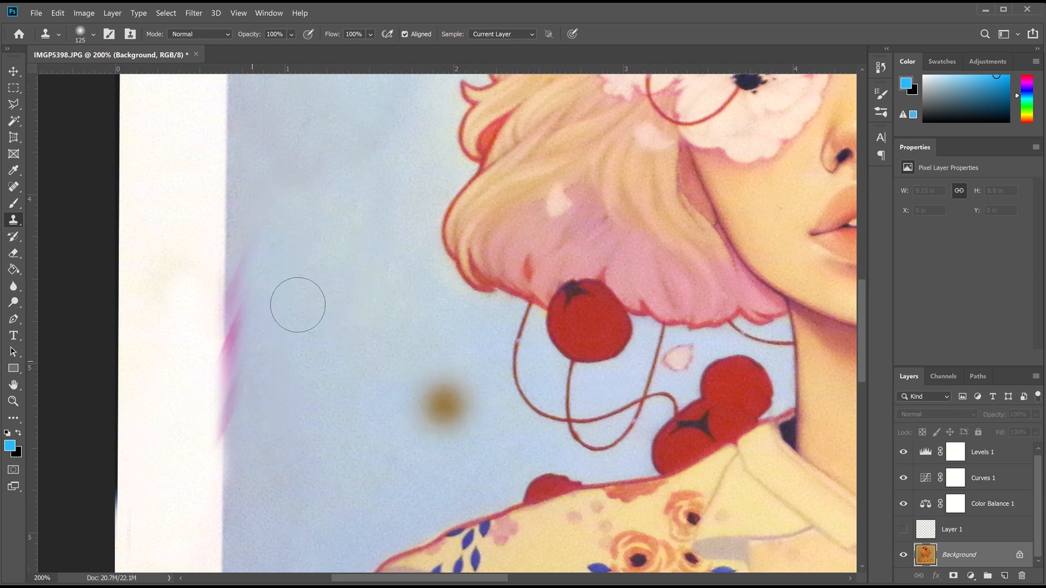
mouse_move(270, 280)
left_mouse_down()
mouse_move(245, 280)
mouse_move(248, 461)
left_mouse_up()
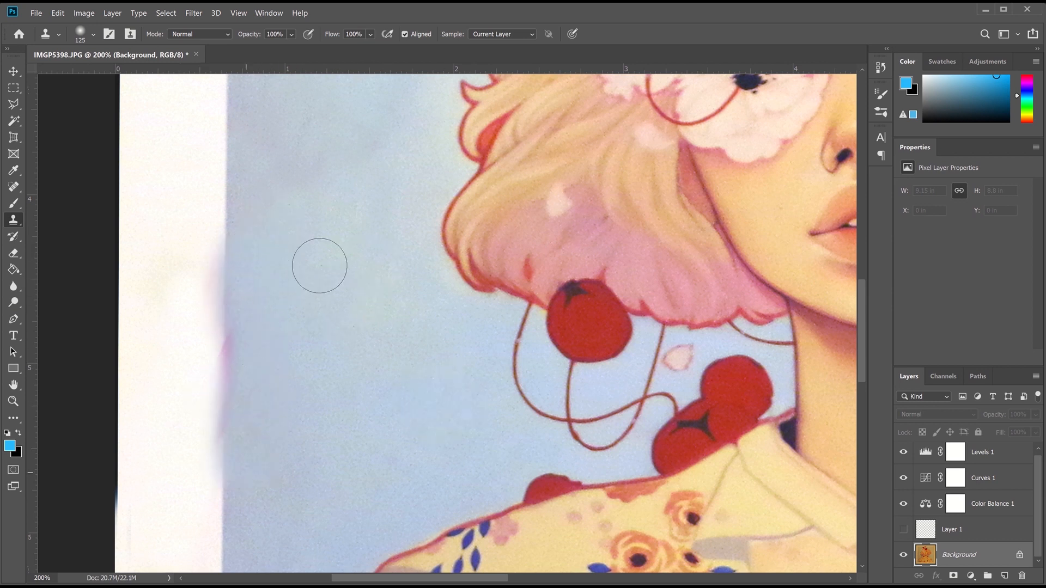
left_click_drag(189, 232, 180, 334)
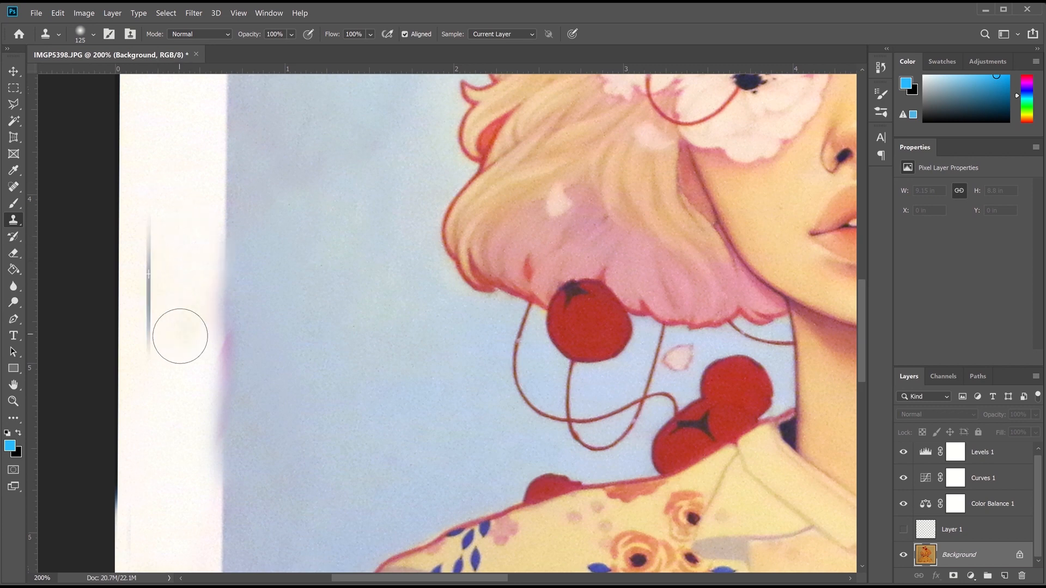
key("ctrl+z")
Copy a feathered rectangle of clean white margin onto a new layer
left_click(14, 88)
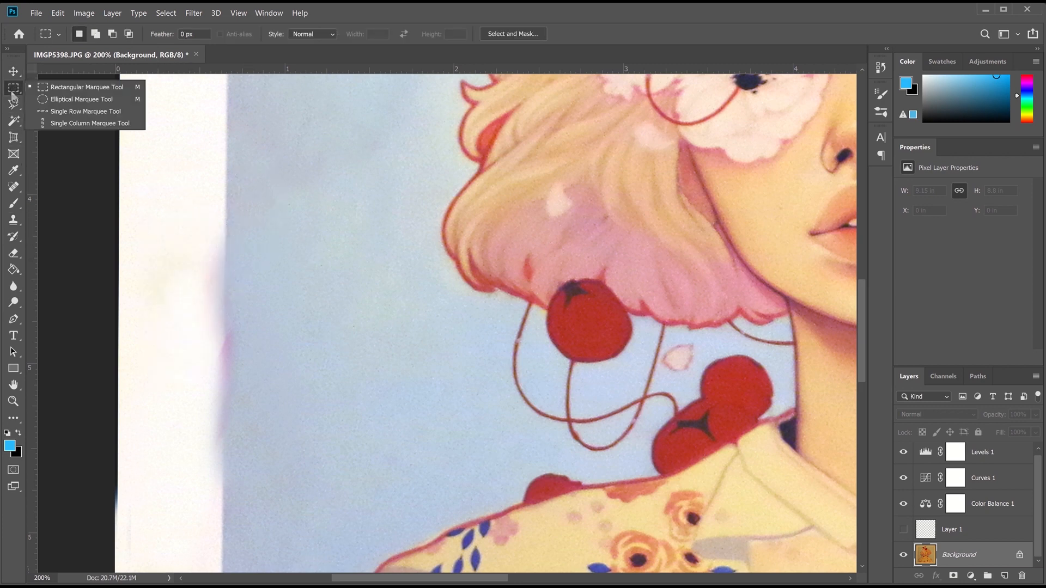
key("ctrl+minus")
left_click_drag(282, 97, 347, 254)
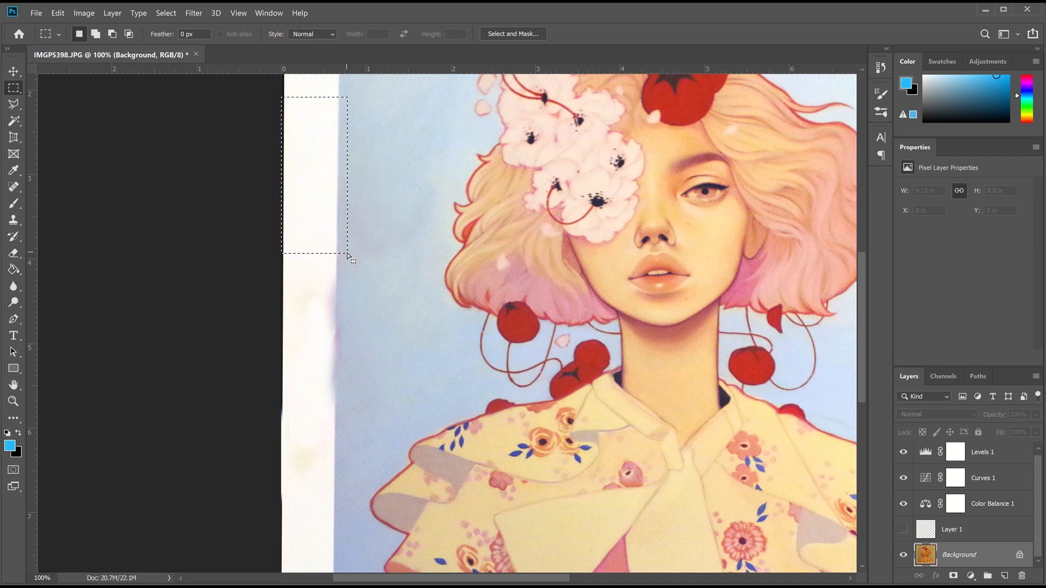
left_click(165, 13)
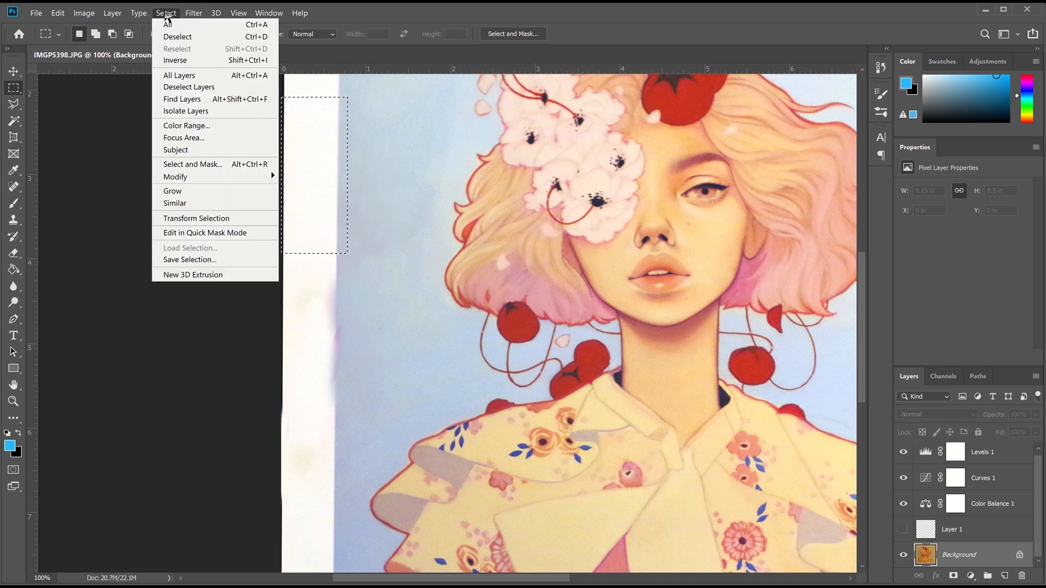
mouse_move(229, 177)
left_click(299, 227)
left_click(584, 181)
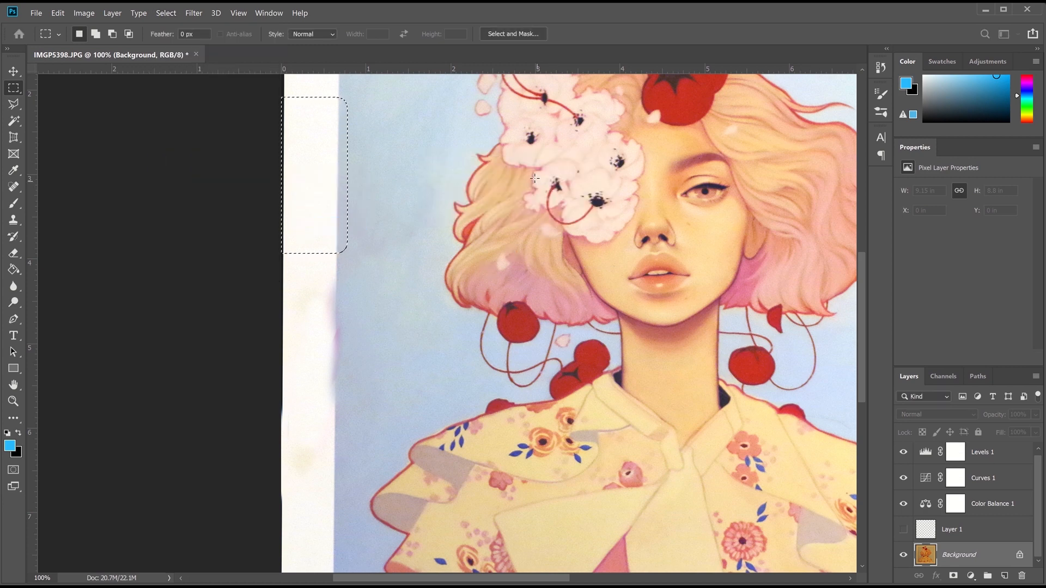
key("ctrl+j")
Position the Layer 2 patch over the pink streak in the left margin
key("v")
left_click_drag(347, 196, 346, 312)
key("ctrl+plus")
left_click_drag(224, 309, 220, 317)
key("Right")
key("Right")
key("Right")
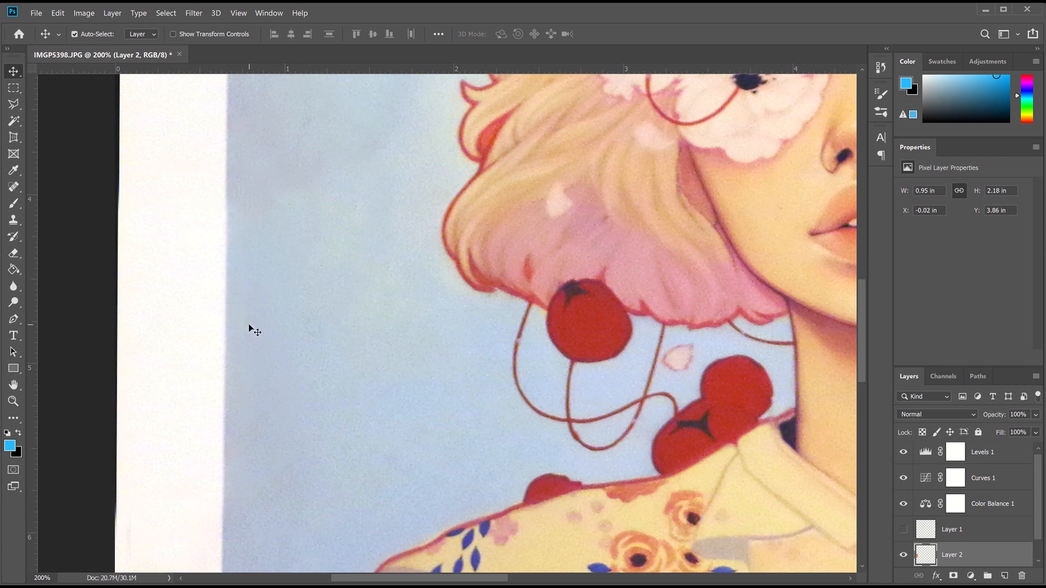
key("ctrl+0")
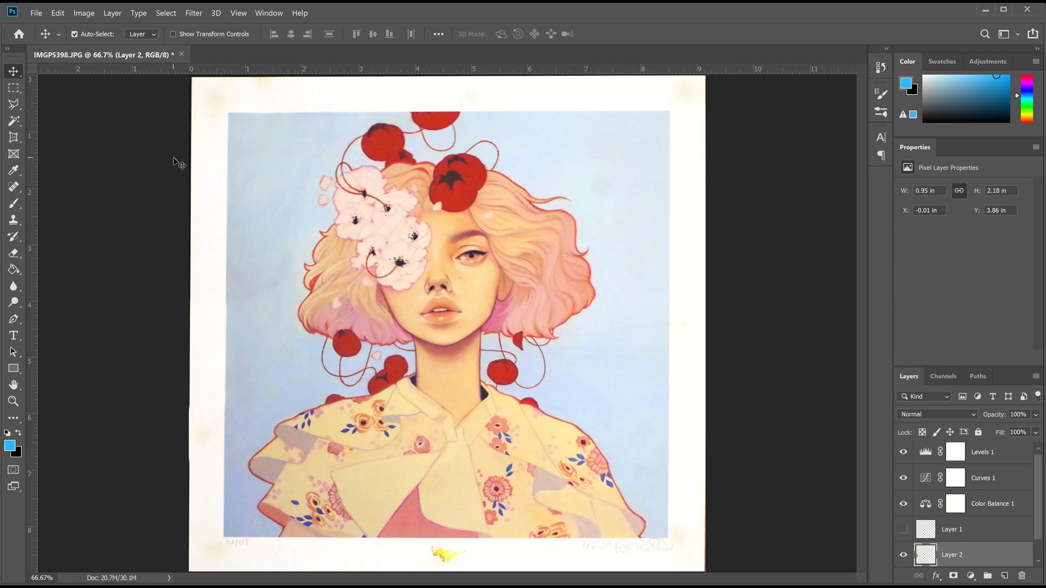
Pull the standard crop box's top and left edges just inside the print's paper edges
right_click(14, 138)
left_click(65, 138)
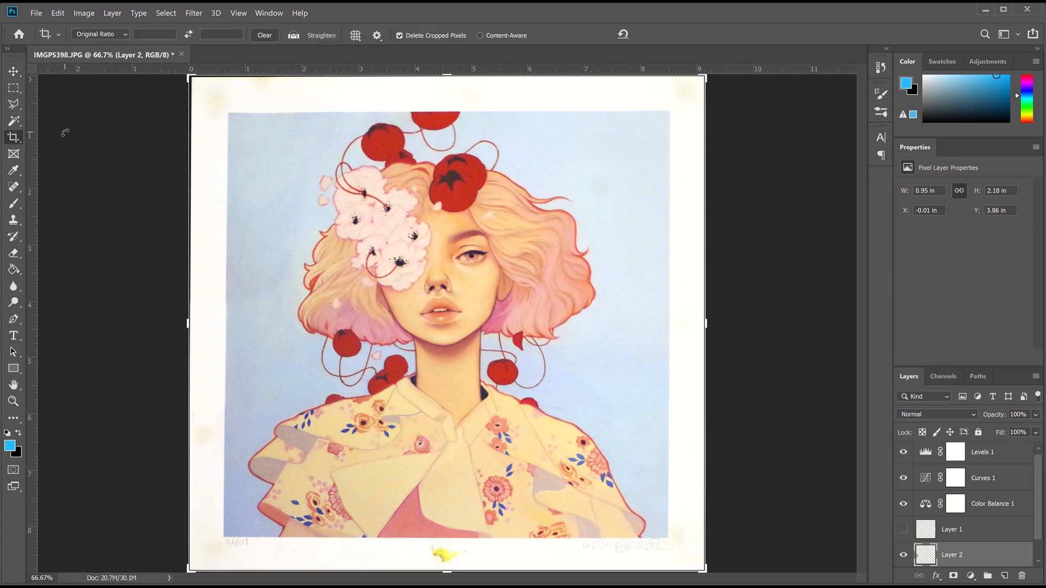
key("ctrl+1")
scroll(124, 178, "up", 5)
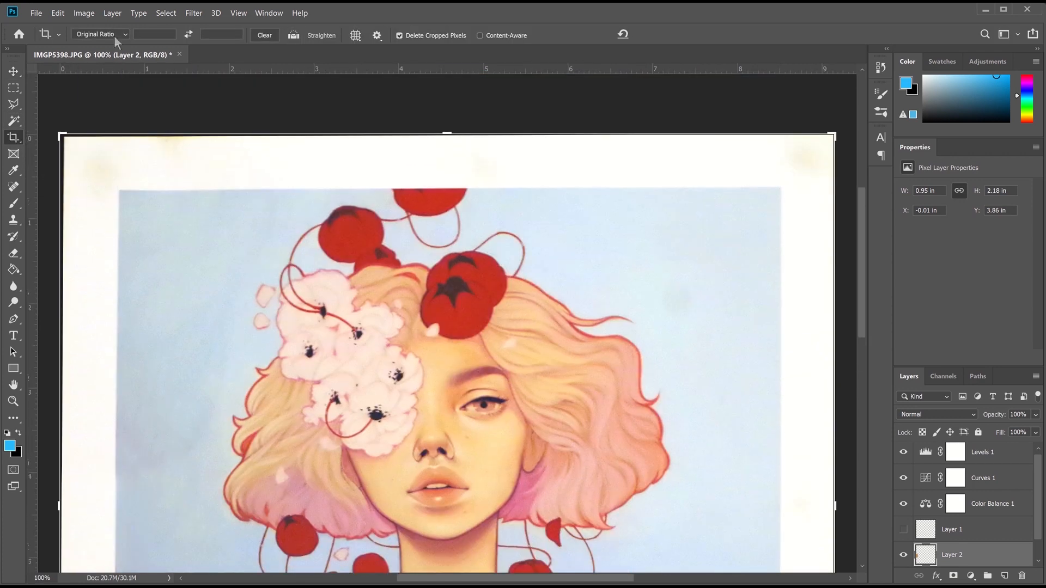
left_click_drag(57, 151, 99, 136)
key("ctrl+equal")
scroll(179, 191, "up", 5)
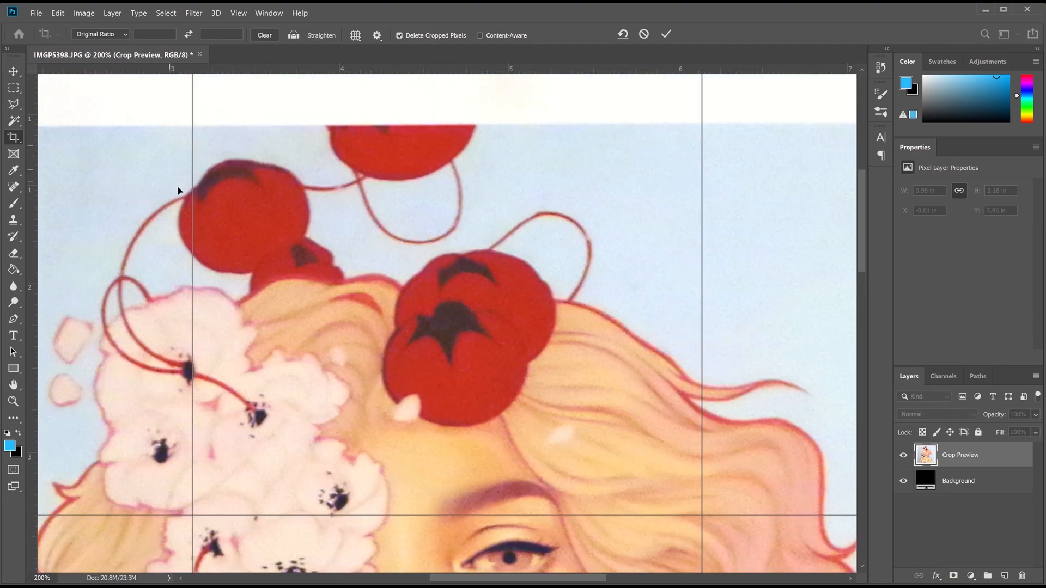
scroll(97, 244, "left", 6)
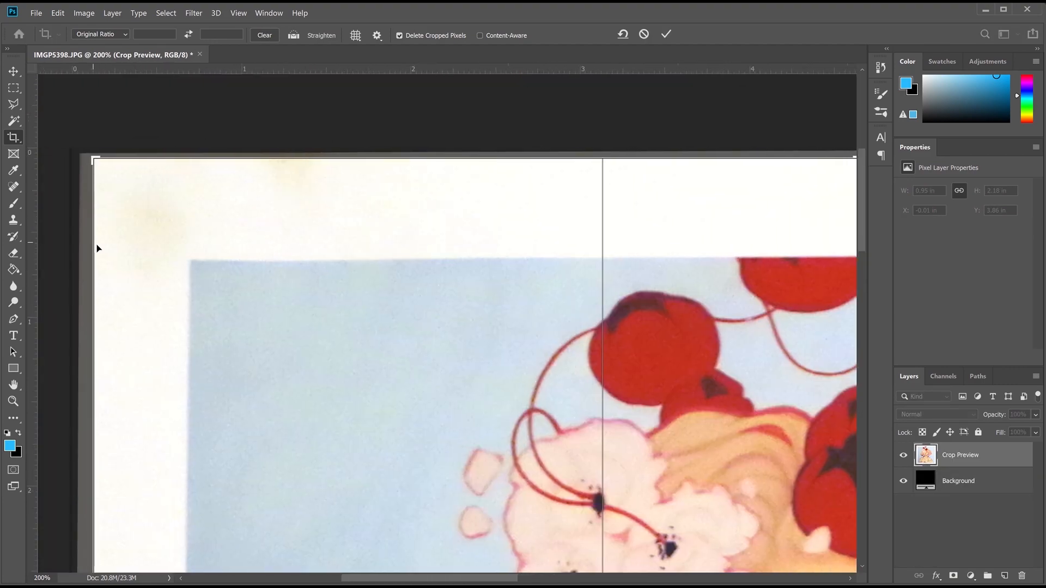
left_click_drag(91, 243, 86, 241)
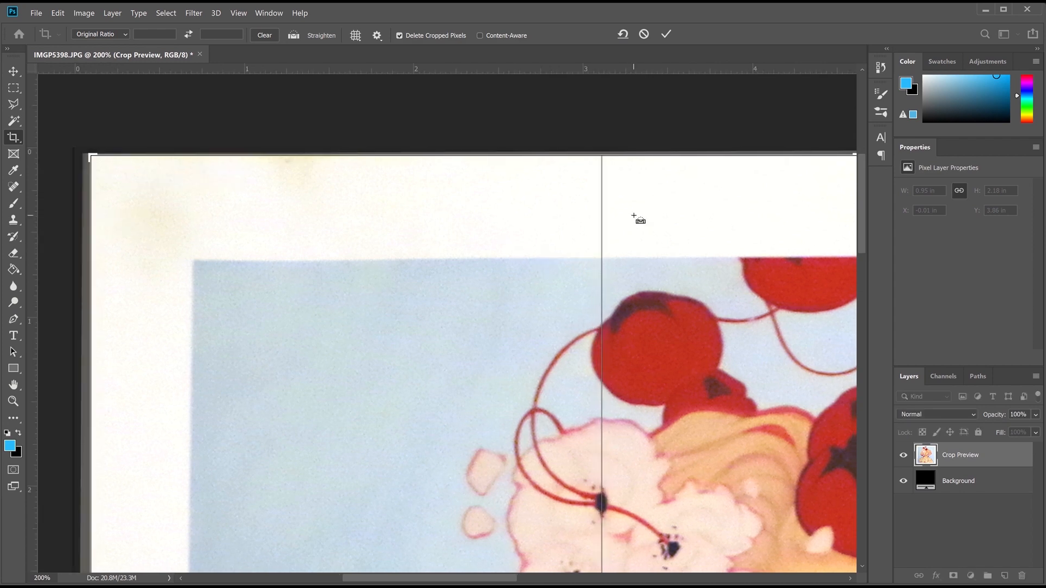
key("ctrl+0")
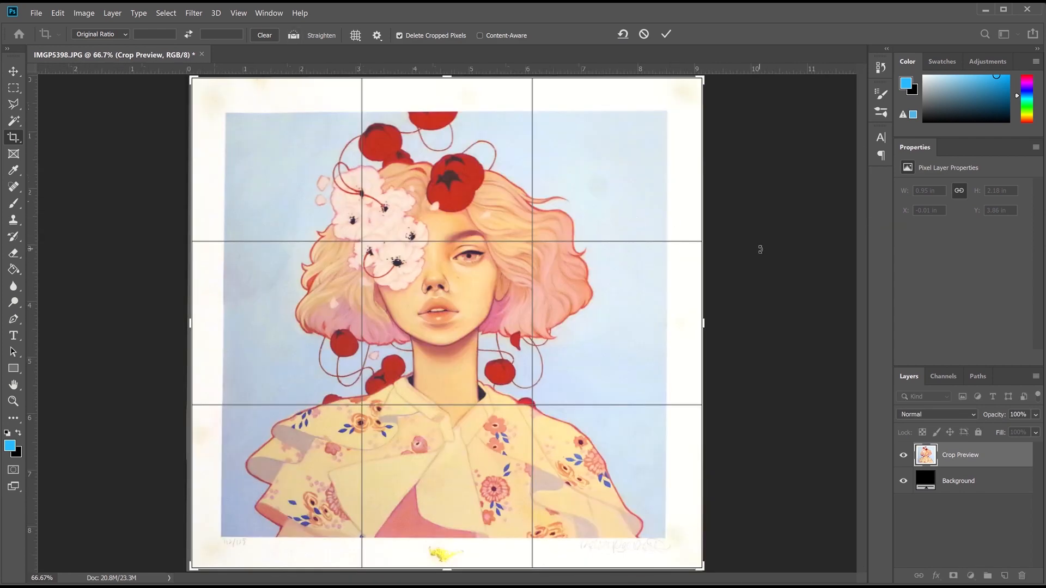
key("ctrl+equal")
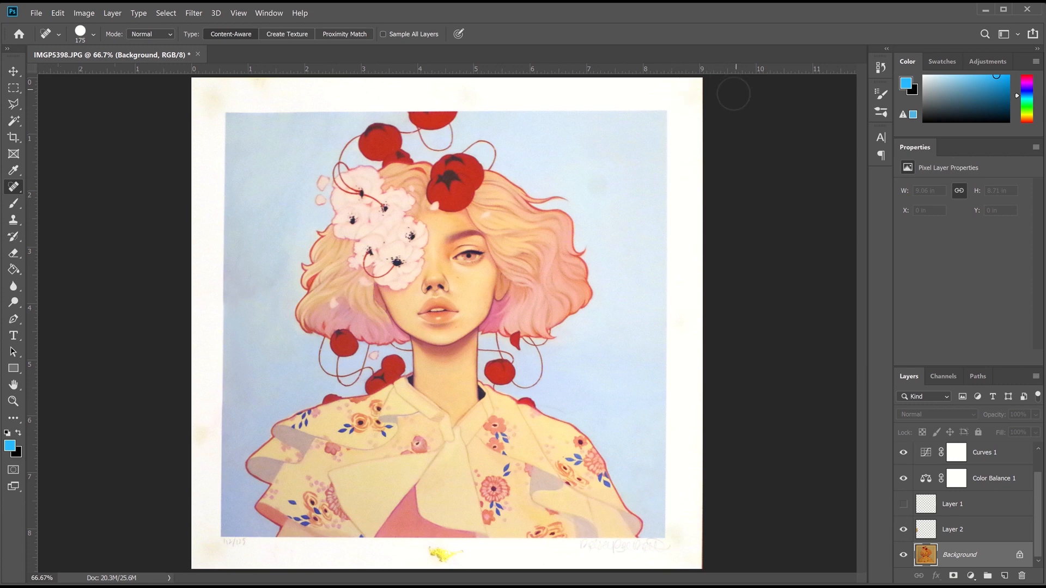
Spot-heal the stains along the print's top, left, right and bottom-left paper border
left_click(685, 324)
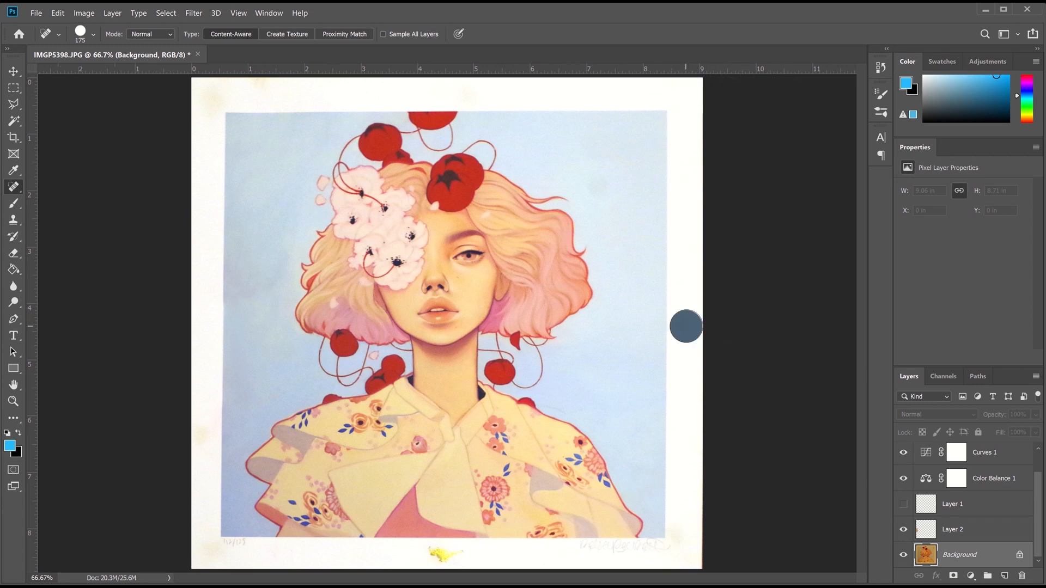
left_click(201, 555)
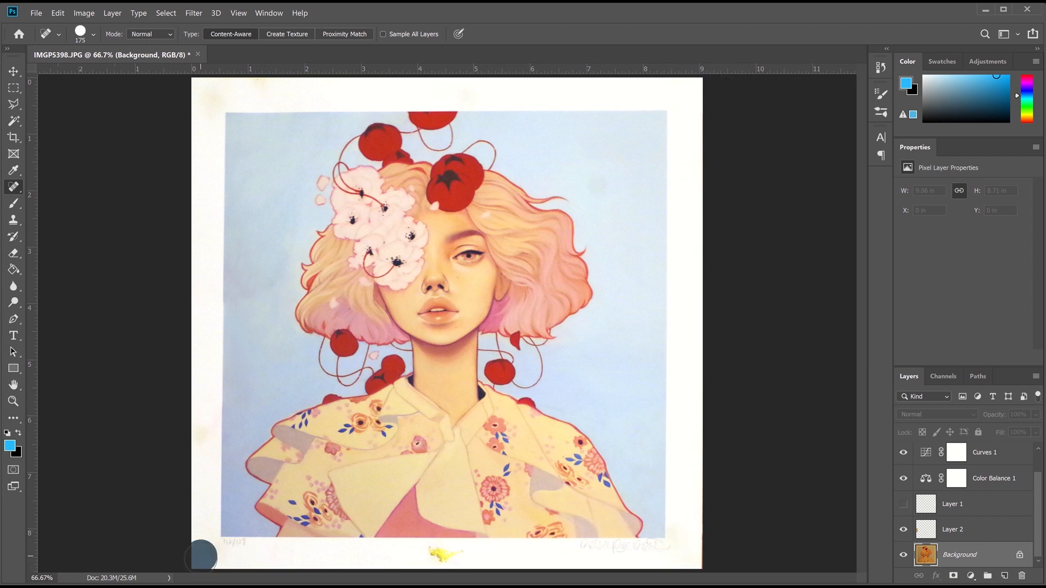
left_click_drag(206, 108, 203, 121)
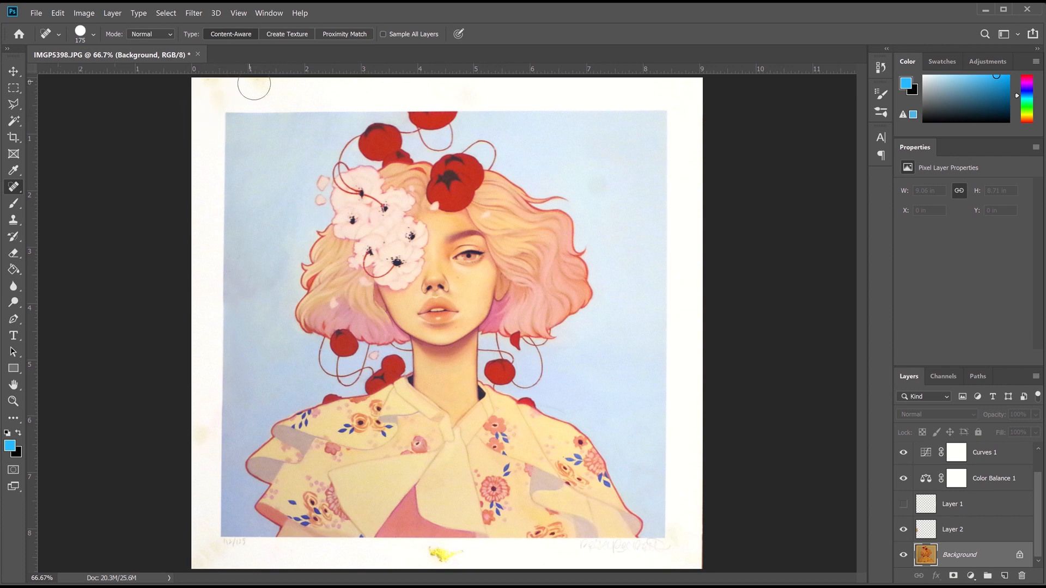
left_click_drag(225, 83, 244, 79)
left_click(211, 86)
left_click(214, 96)
left_click(198, 427)
left_click(198, 553)
Rotate the whole photo about 0.6° with Free Transform to straighten it
key("ctrl+t")
left_click_drag(731, 73, 733, 77)
key("Return")
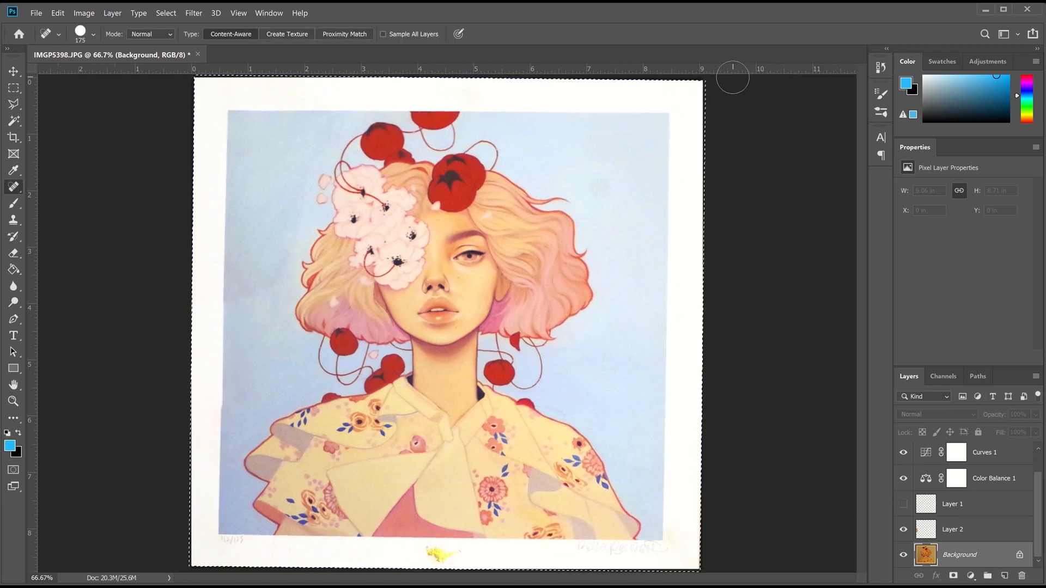
Set up a trial crop, pulling the left, top, right and bottom edges slightly inward
key("k")
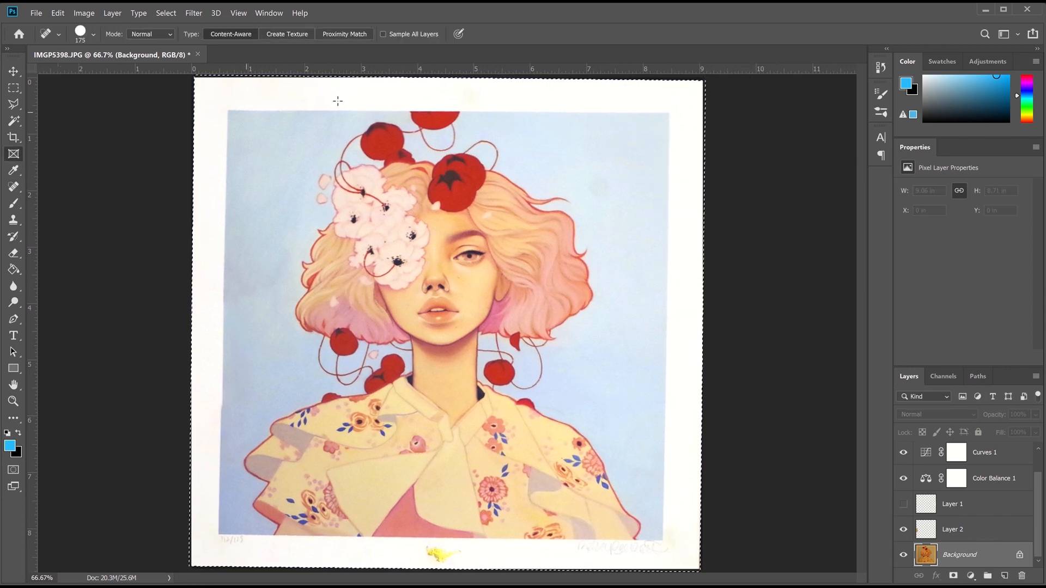
left_click(13, 137)
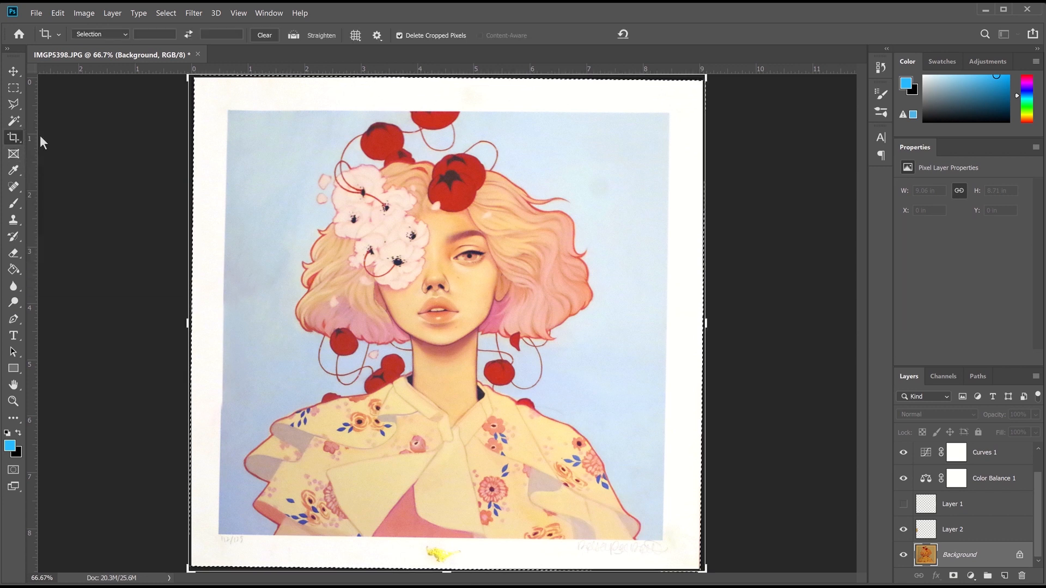
left_click_drag(186, 323, 190, 322)
left_click_drag(447, 76, 447, 80)
left_click_drag(190, 323, 194, 323)
left_click_drag(701, 323, 694, 324)
left_click_drag(449, 567, 453, 566)
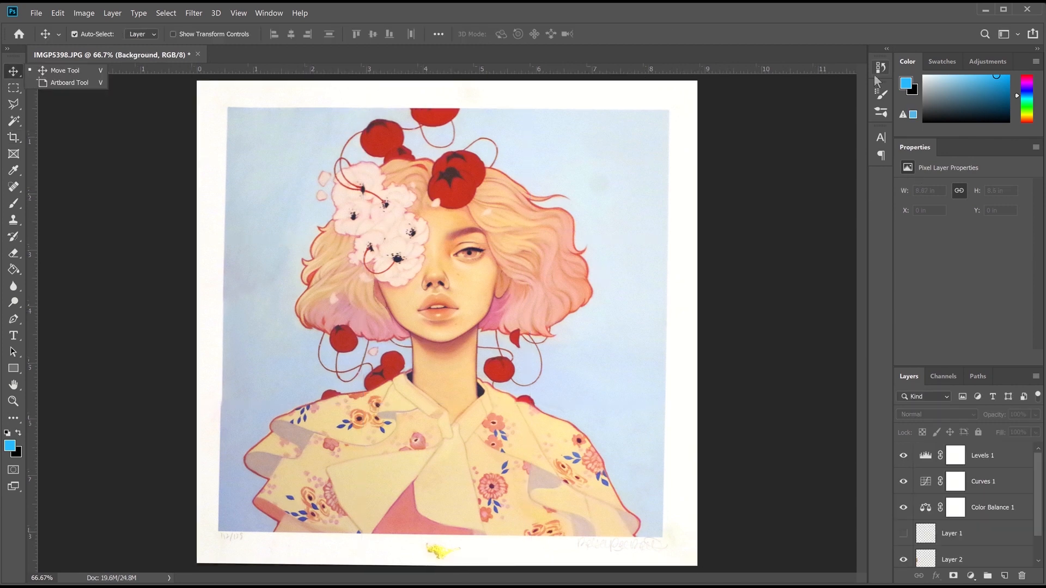
Revert to an earlier state in the History panel, abandoning the crop
left_click(881, 68)
left_click_drag(862, 212, 863, 168)
scroll(820, 182, "up", 2)
left_click(808, 168)
left_click(844, 62)
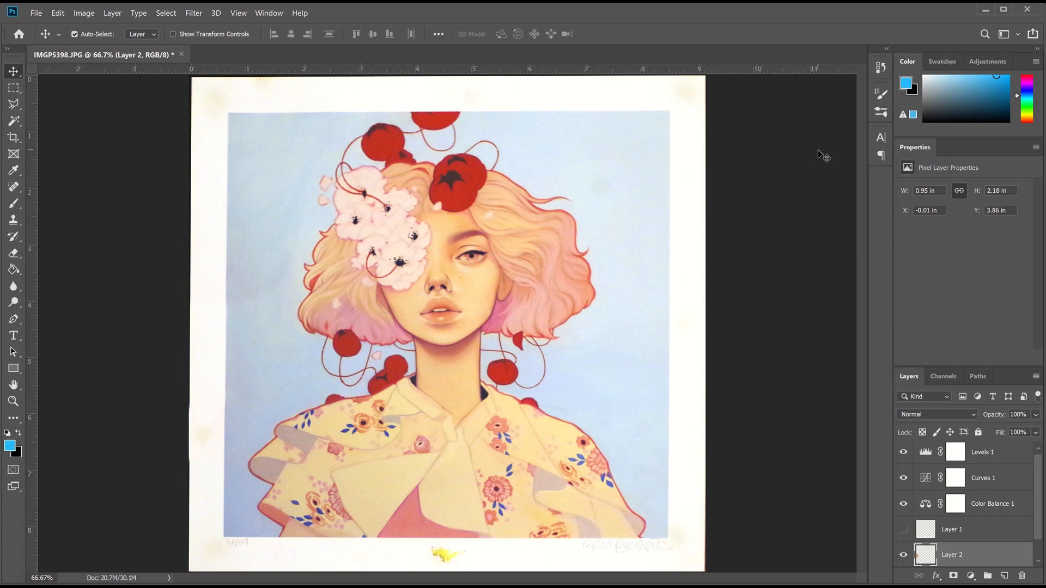
Try warp and perspective transforms on Layer 2, pulling its top-left corner outward
key("ctrl+t")
left_click(58, 13)
mouse_move(185, 277)
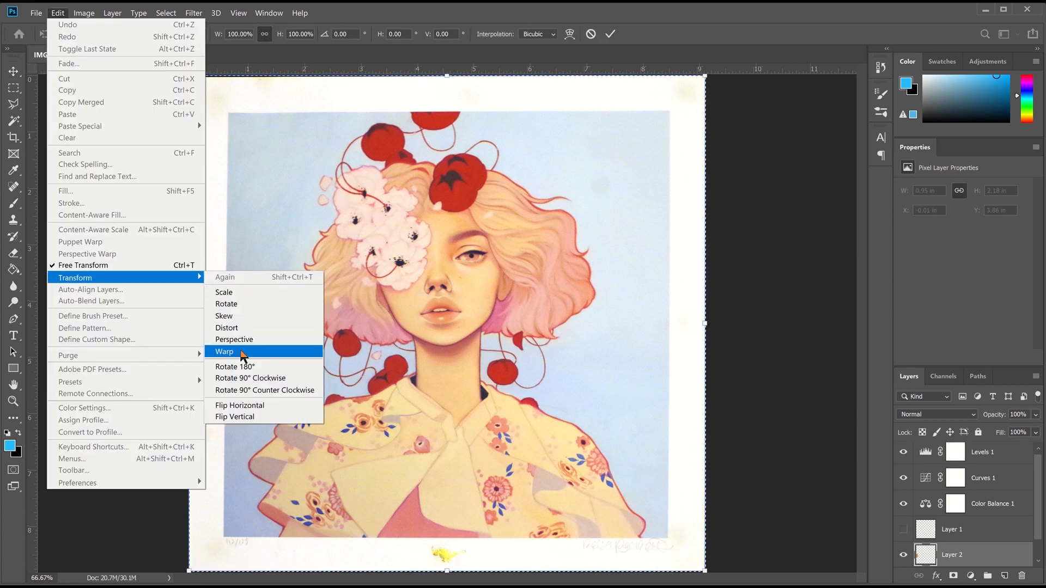
left_click(272, 355)
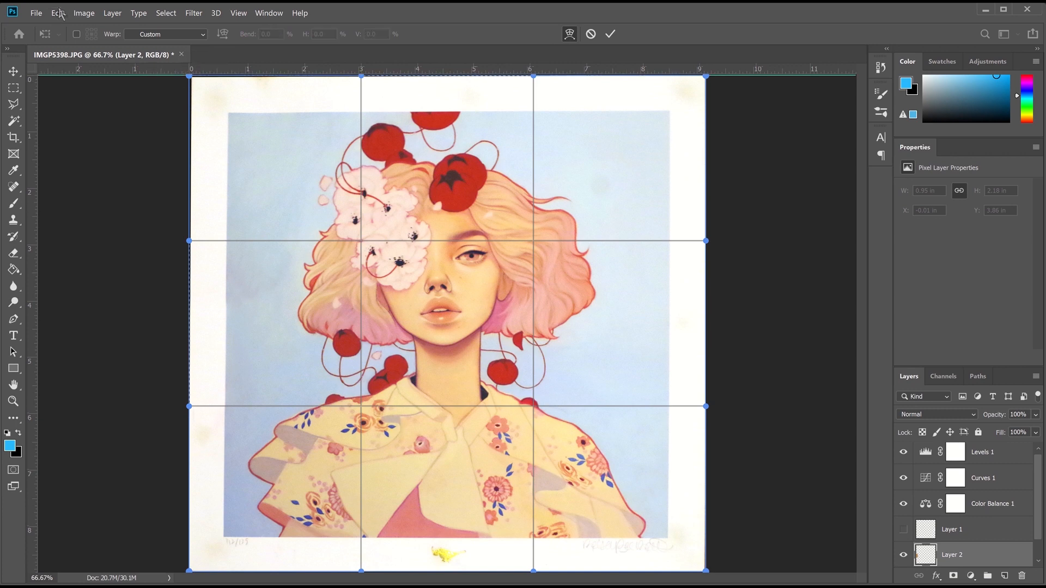
left_click(8, 72)
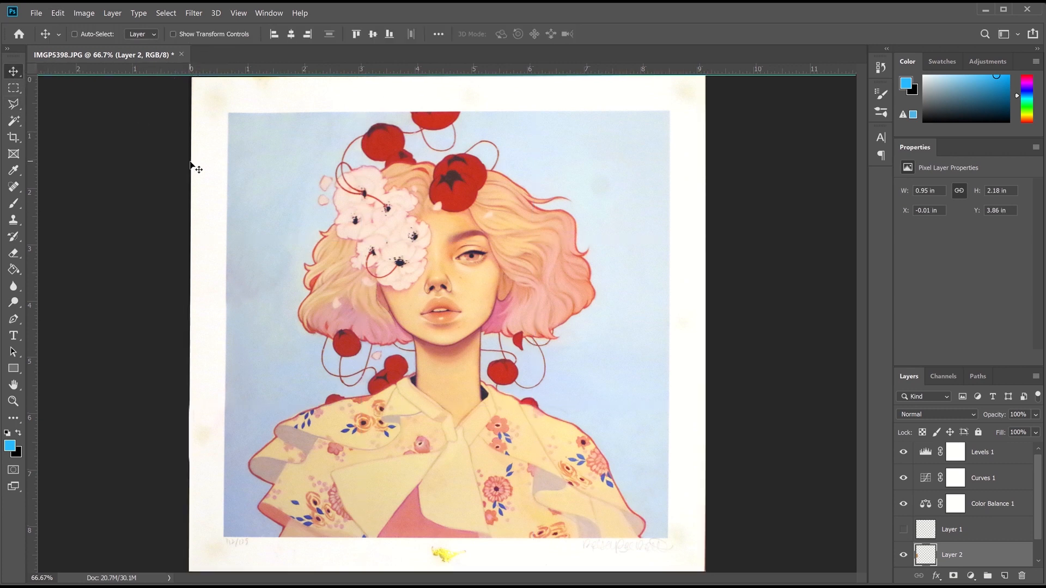
left_click(57, 12)
mouse_move(180, 278)
left_click(234, 339)
key("ctrl+minus")
left_click_drag(253, 137, 240, 137)
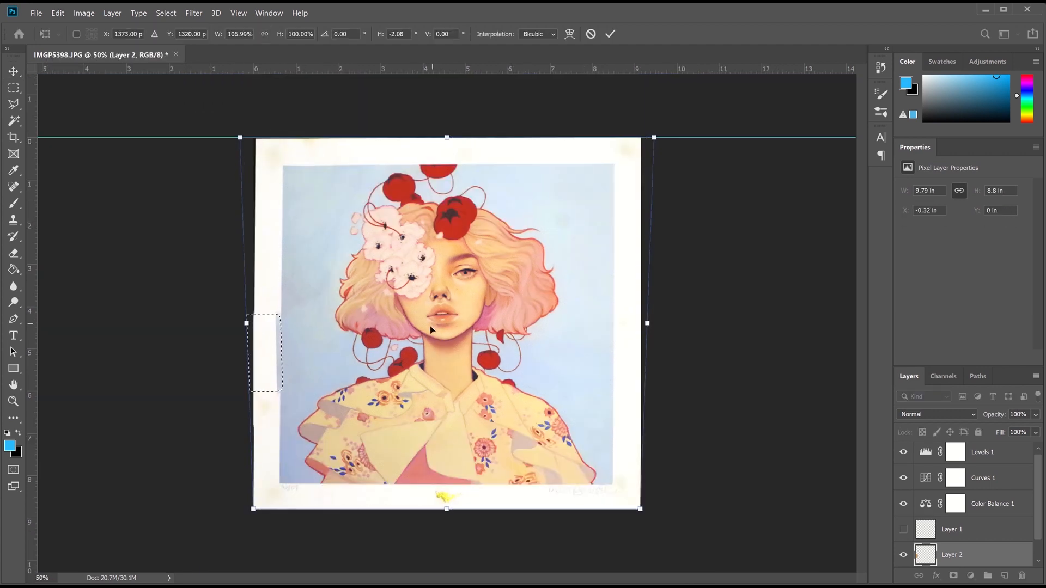
scroll(954, 545, "down", 1)
Select the Background layer, select all, and move the guide up to the print's top
left_click(954, 545)
key("ctrl+a")
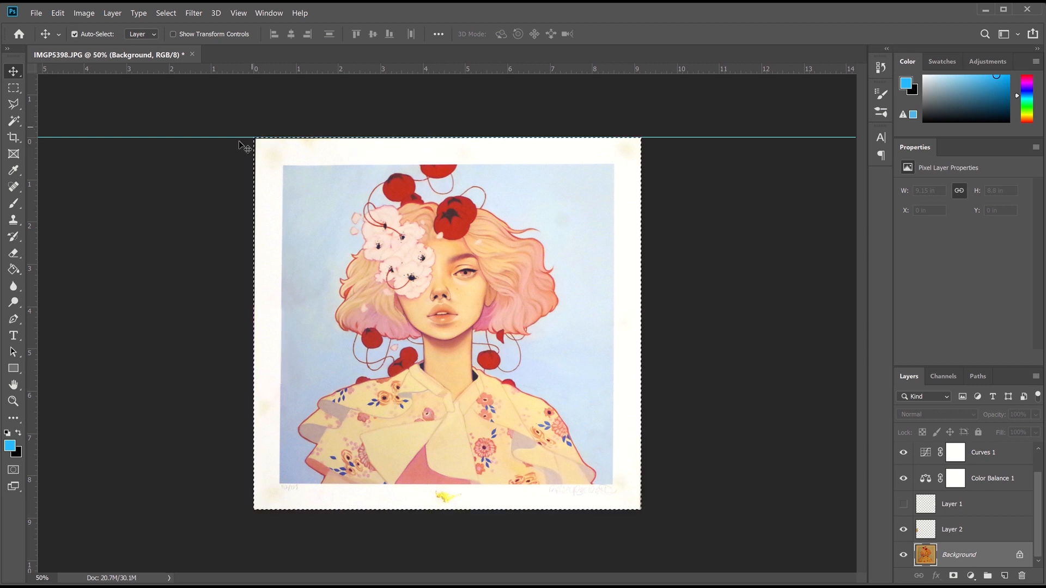
left_click_drag(254, 139, 241, 125)
left_click(57, 13)
mouse_move(109, 275)
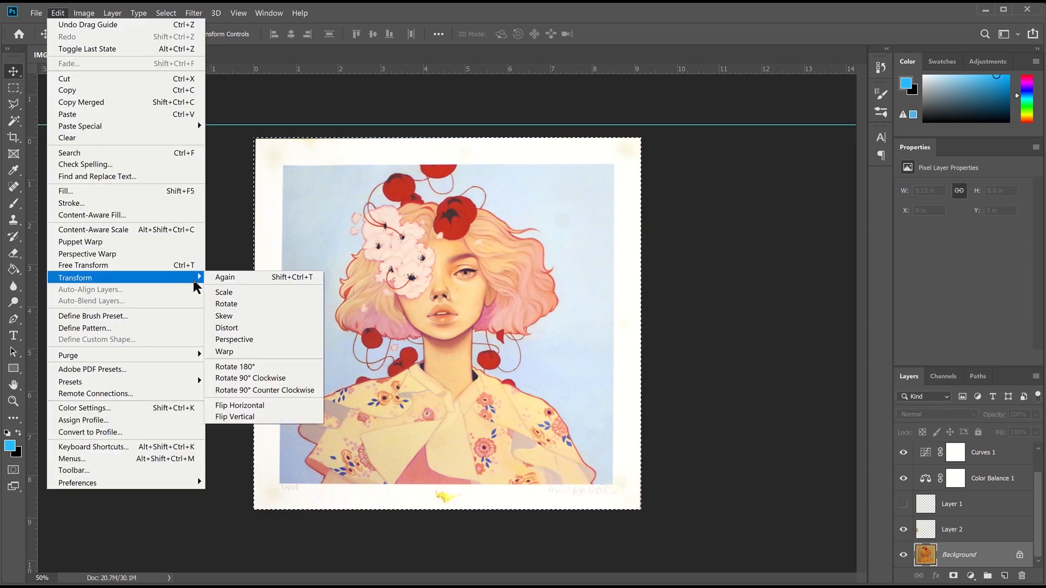
left_click(228, 338)
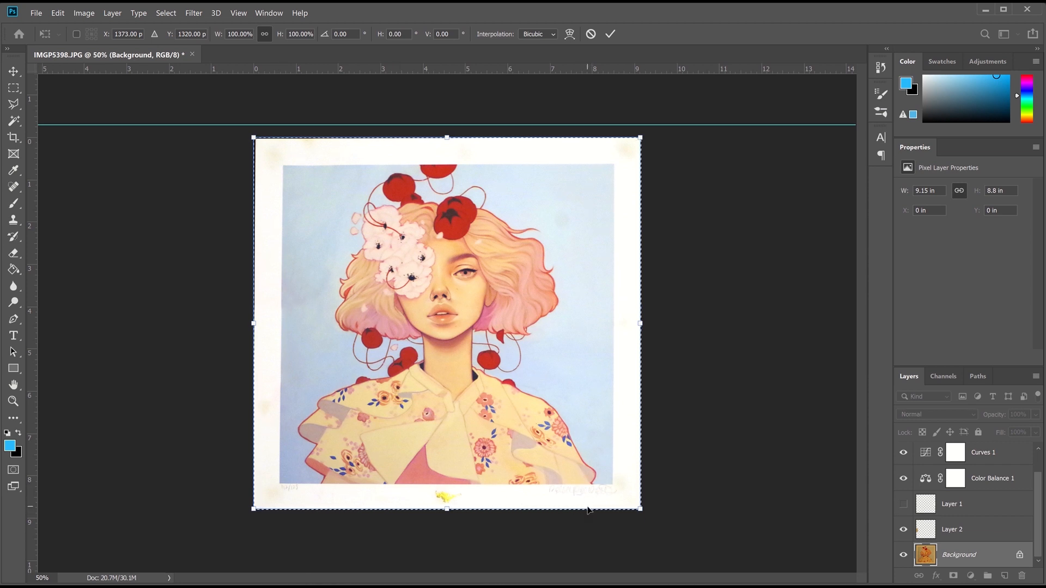
key("Return")
Delete Layer 2
left_click(966, 535)
right_click(967, 535)
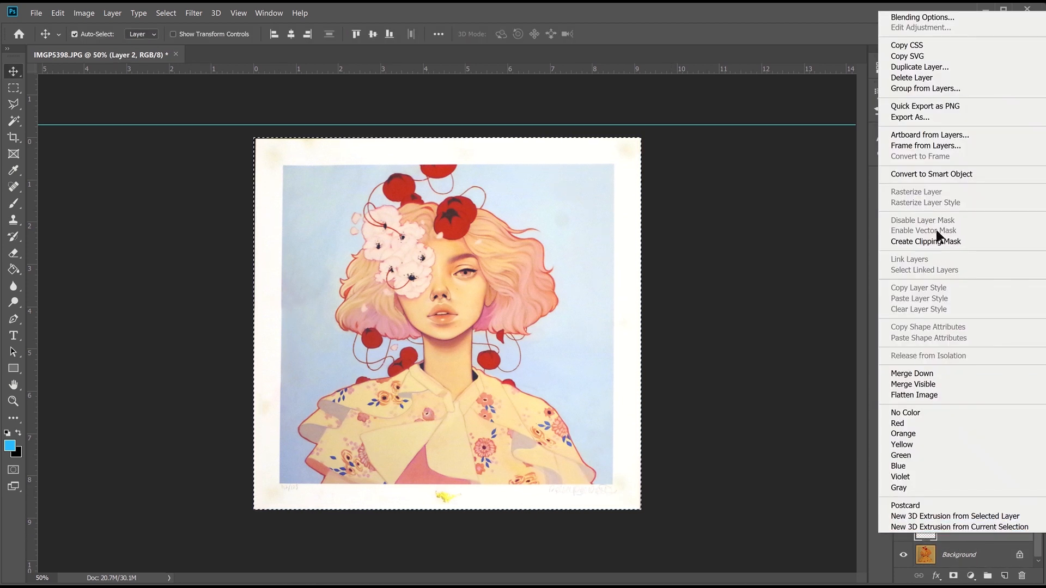
left_click(937, 111)
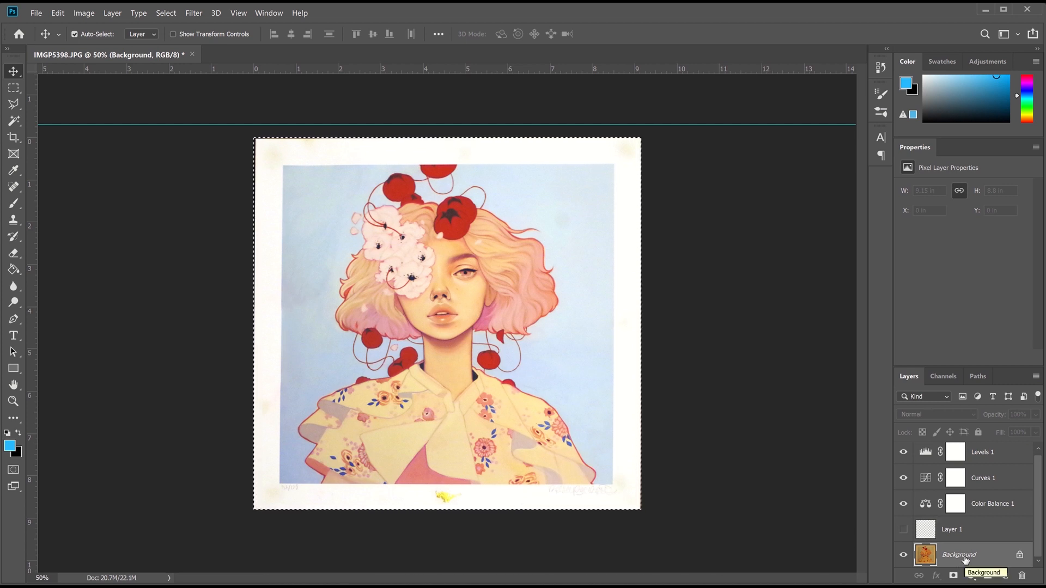
Warp the Background, nudging its corners and left side so the print's edges sit square
key("ctrl+t")
left_click(58, 13)
mouse_move(208, 276)
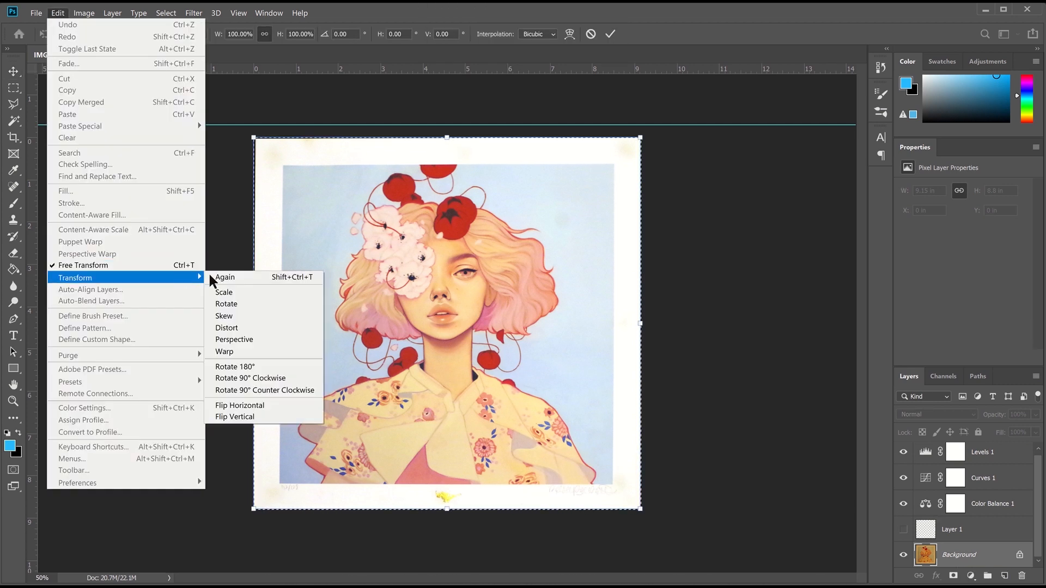
left_click(228, 355)
left_click_drag(253, 139, 252, 136)
left_click_drag(251, 263, 246, 262)
left_click_drag(643, 143, 645, 144)
left_click_drag(641, 510, 644, 510)
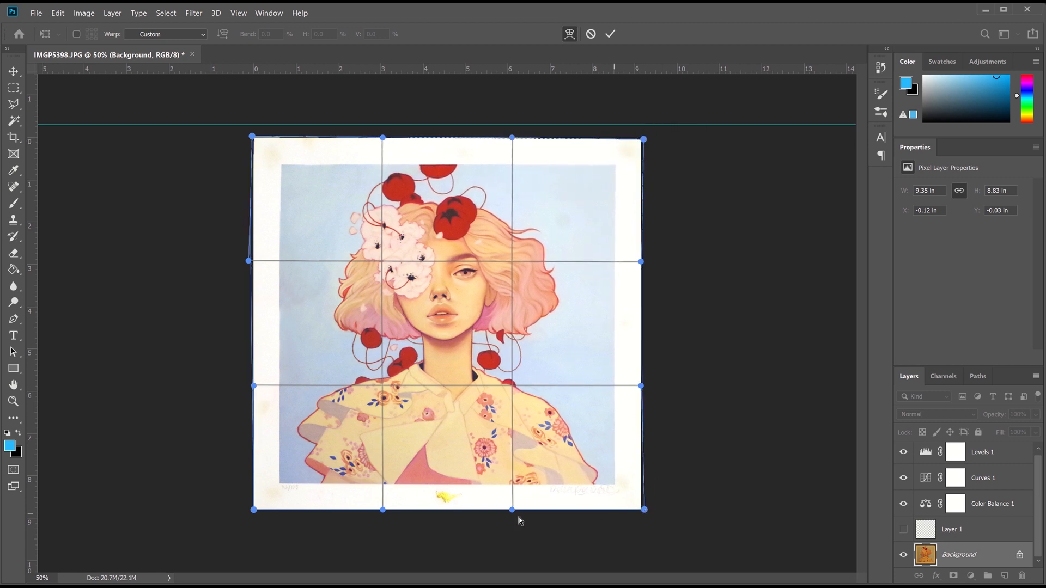
left_click_drag(252, 137, 251, 135)
key("Return")
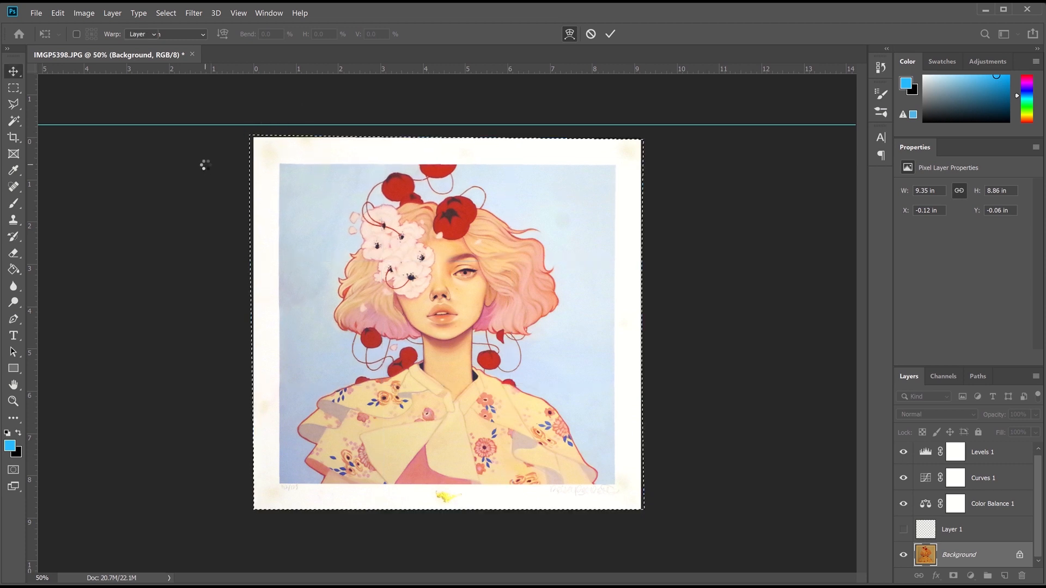
Crop the image with the top edge brought down to the print's paper border
key("c")
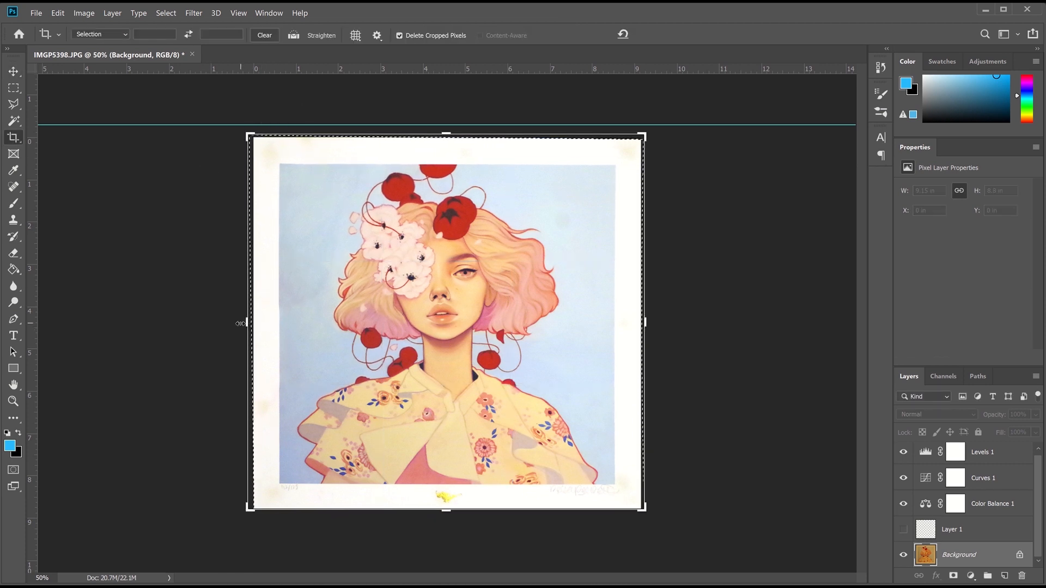
left_click(245, 322)
left_click_drag(447, 135, 448, 136)
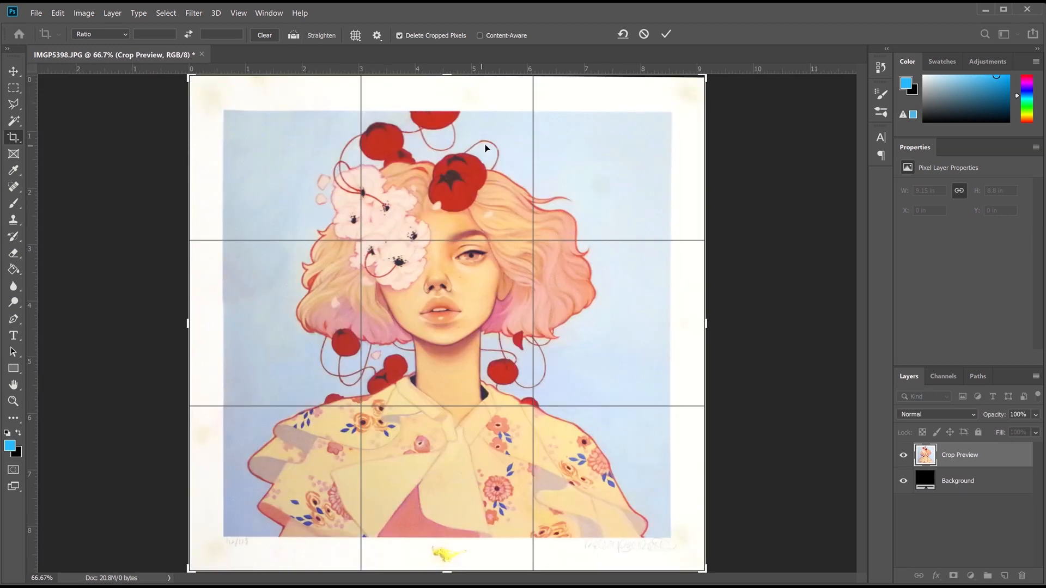
left_click_drag(459, 80, 449, 76)
key("ctrl+1")
scroll(443, 218, "up", 3)
left_click_drag(443, 134, 444, 135)
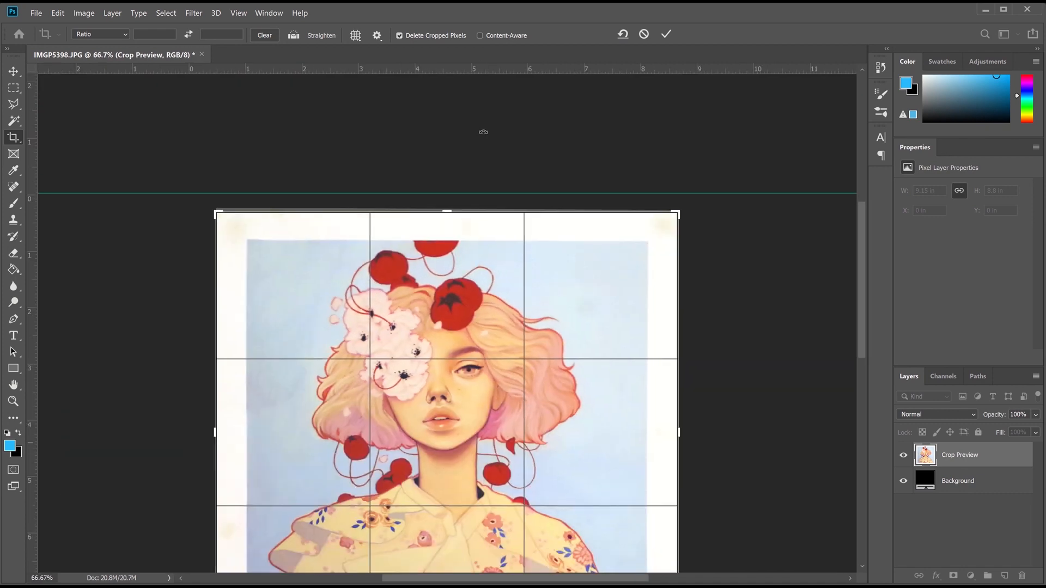
key("Return")
Clear the guides and spot-heal blemishes at the top-right corner and left margin
left_click(238, 12)
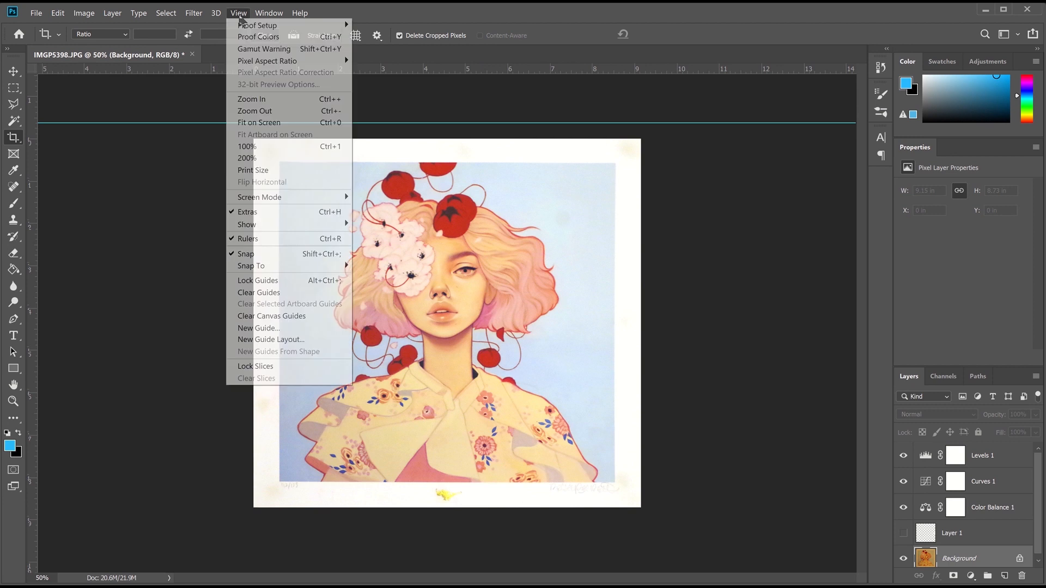
left_click(291, 292)
left_click_drag(14, 186, 60, 191)
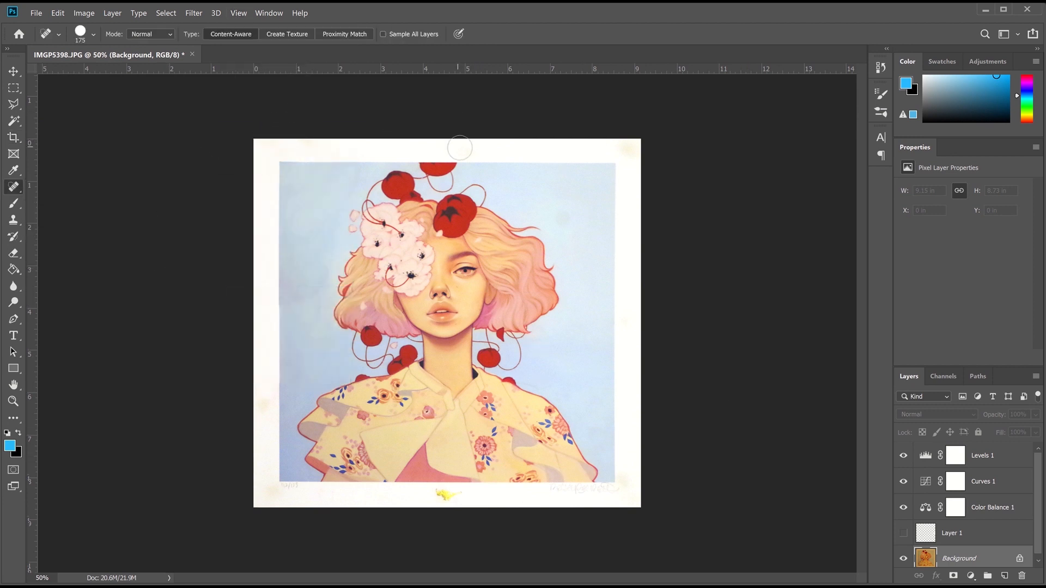
left_click(633, 152)
left_click(265, 400)
At 100% zoom, heal a blemish on the blue background and two marks on the left margin
key("ctrl+1")
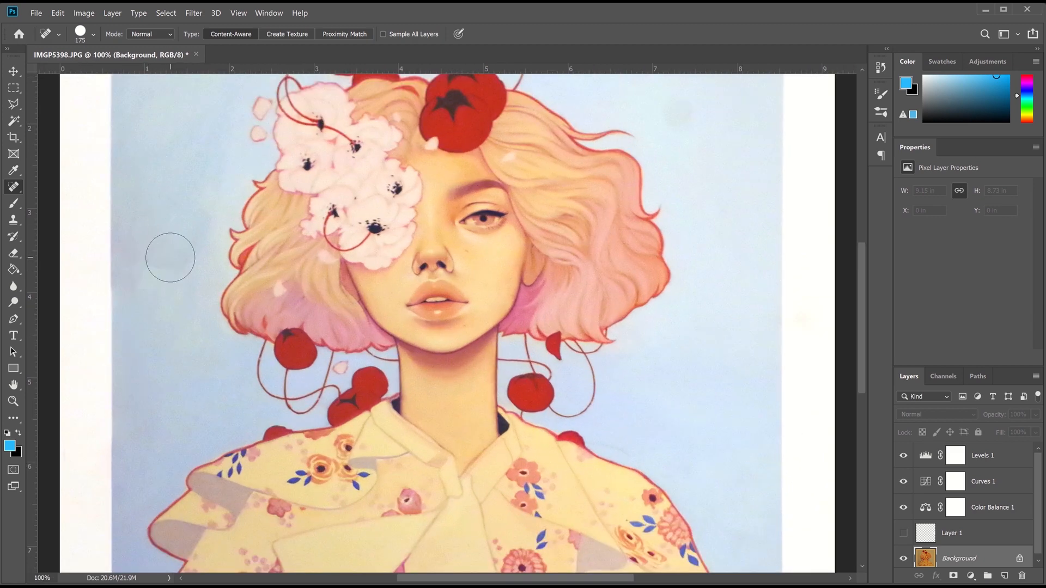
left_click_drag(158, 224, 150, 256)
scroll(865, 352, "down", 3)
scroll(865, 352, "up", 3)
left_click_drag(82, 355, 82, 333)
left_click(84, 427)
left_click(84, 362)
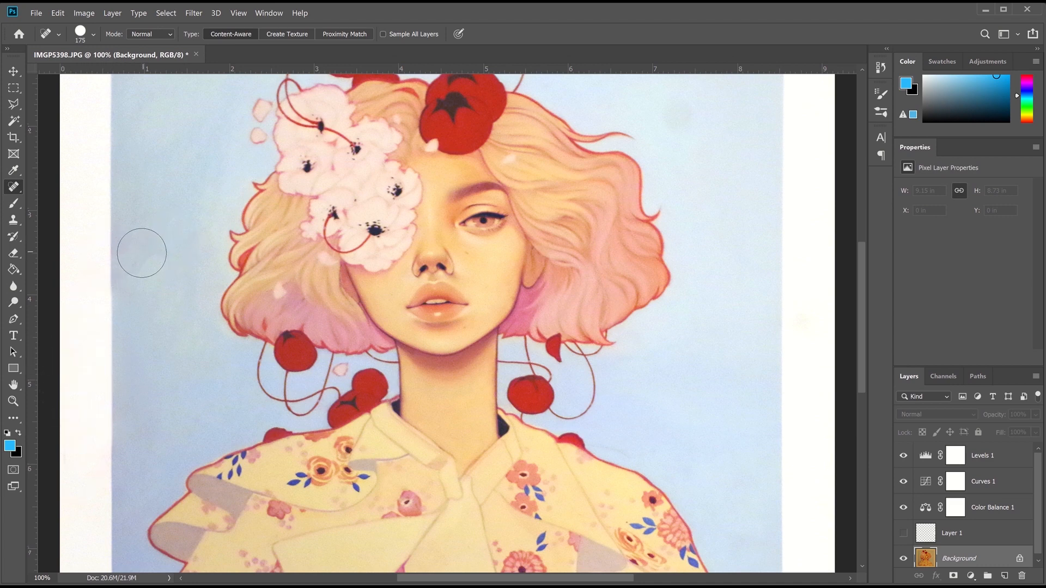
key("ctrl+minus")
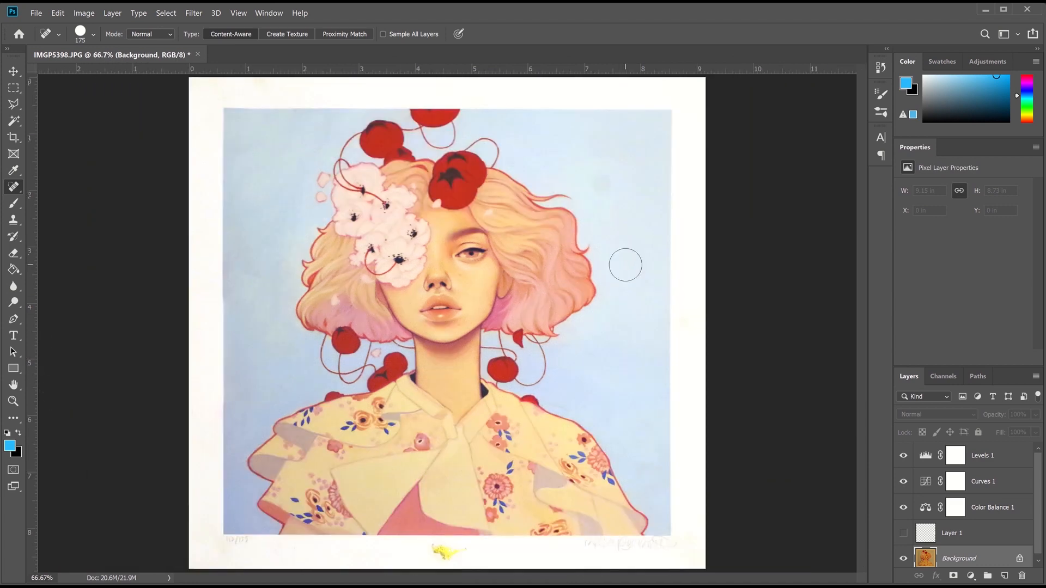
left_click(955, 457)
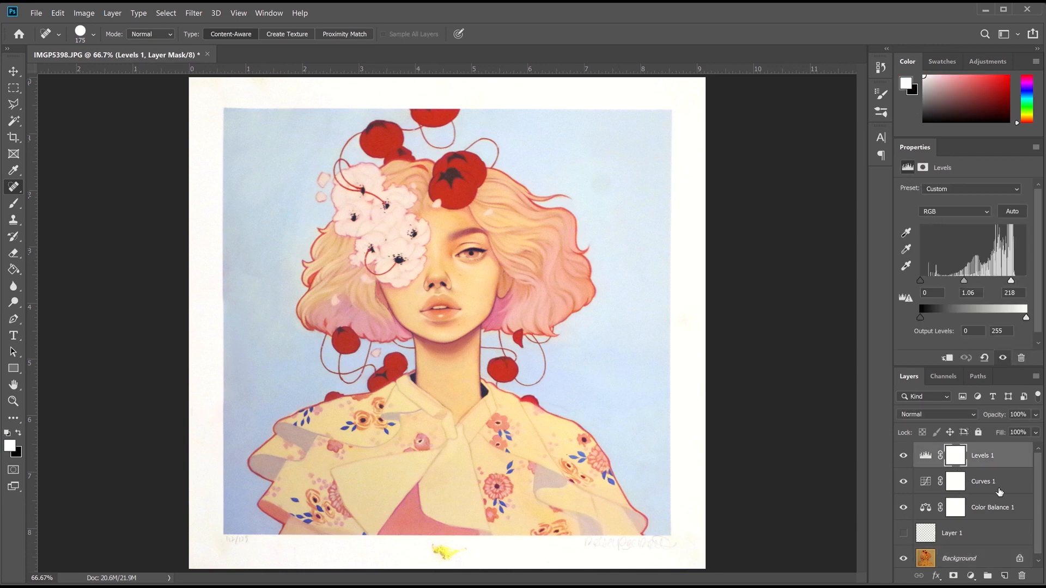
Add a Color Balance layer with midtones shifted to -16 cyan, then a Vibrance adjustment layer
left_click(1004, 576)
key("ctrl+z")
left_click(971, 576)
left_click(985, 470)
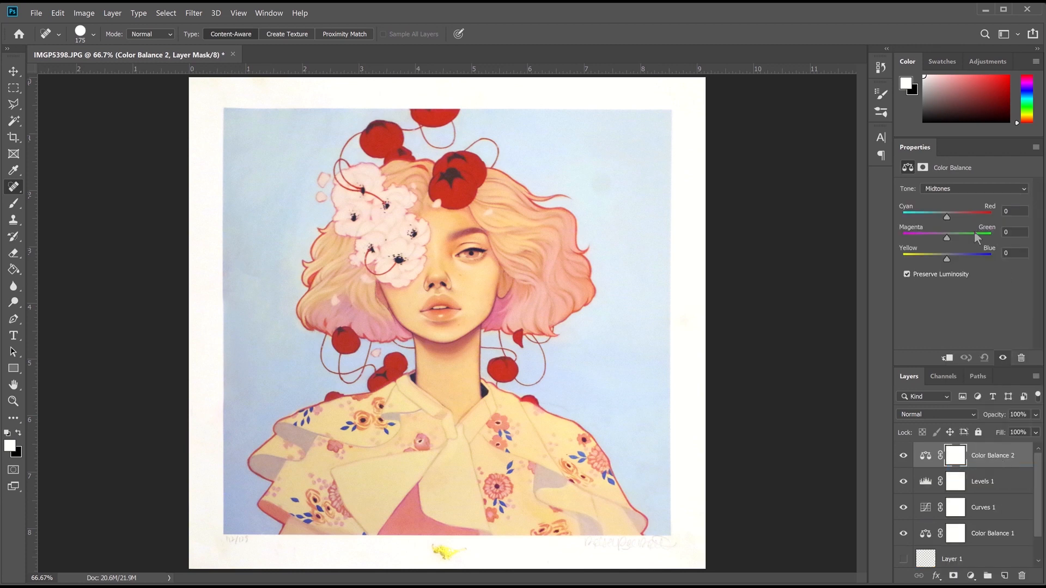
left_click_drag(953, 218, 941, 217)
left_click(971, 575)
left_click(984, 445)
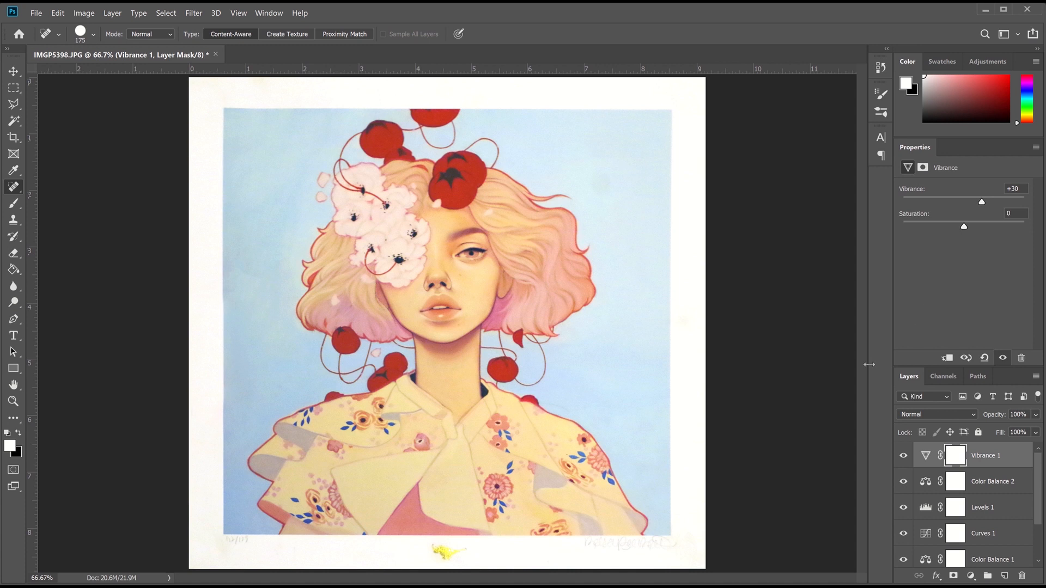
On the Background, heal specks in the blue background with an 80-pixel healing brush
scroll(972, 502, "down", 2)
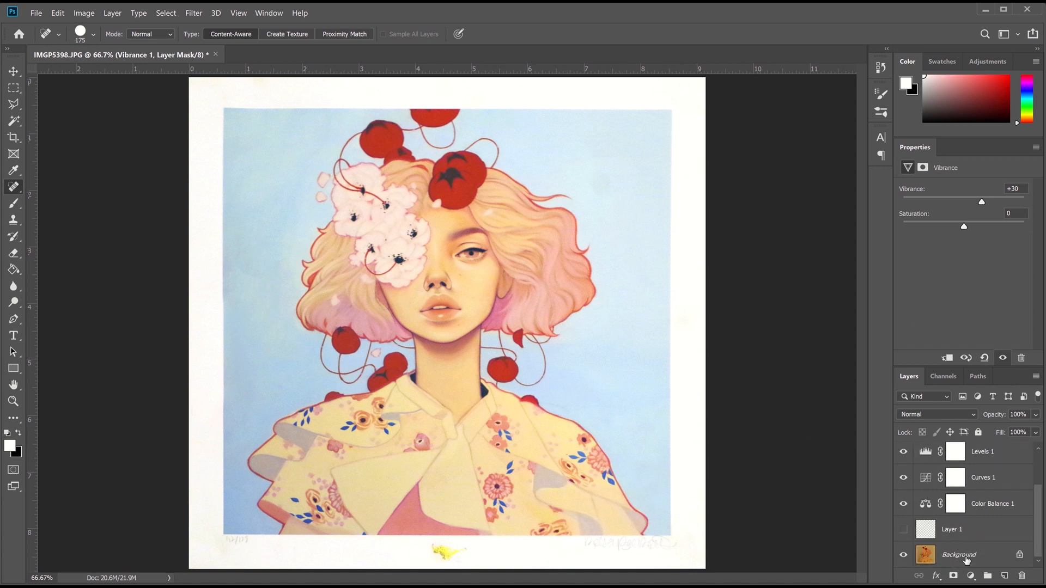
left_click(960, 555)
key("ctrl+plus")
key("bracketleft")
key("bracketleft")
key("bracketleft")
key("bracketleft")
key("bracketleft")
left_click(625, 449)
left_click(603, 444)
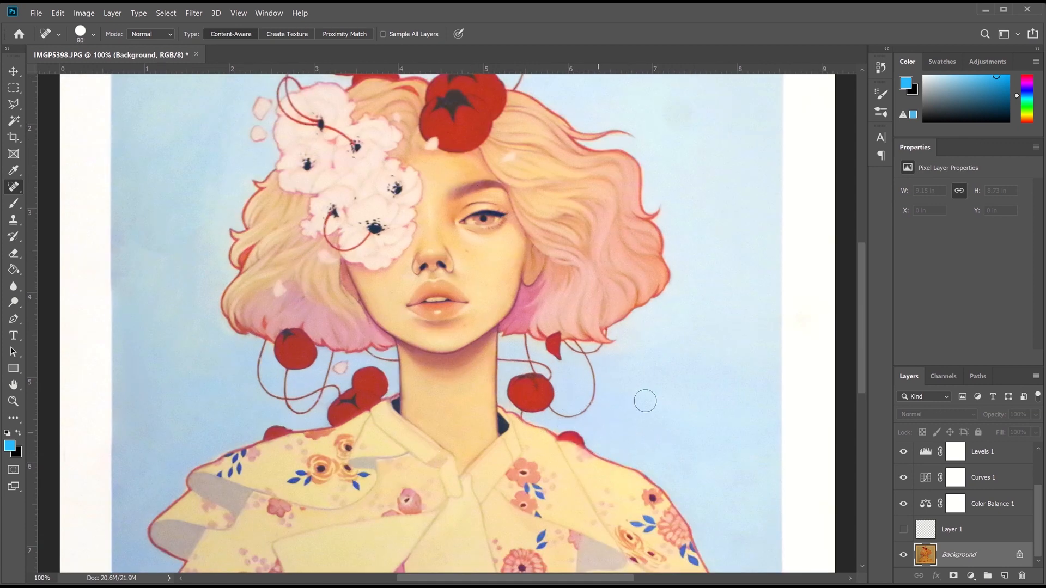
key("ctrl+minus")
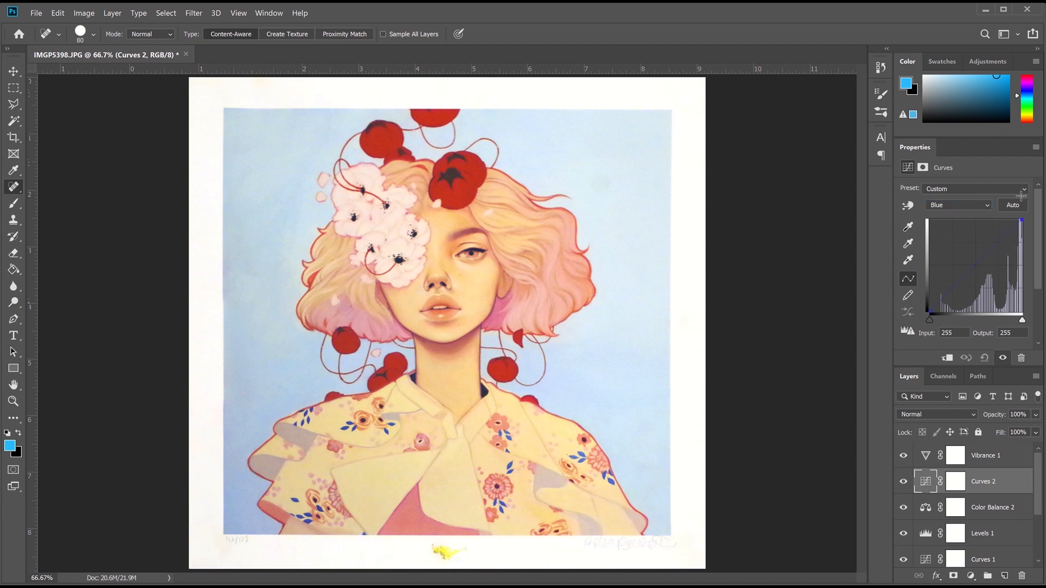
Adjust Curves 2's blue, red and green highlight and shadow points to cool the shadows
mouse_move(1030, 211)
left_mouse_down()
mouse_move(1035, 231)
mouse_move(1012, 188)
mouse_move(1020, 220)
left_mouse_up()
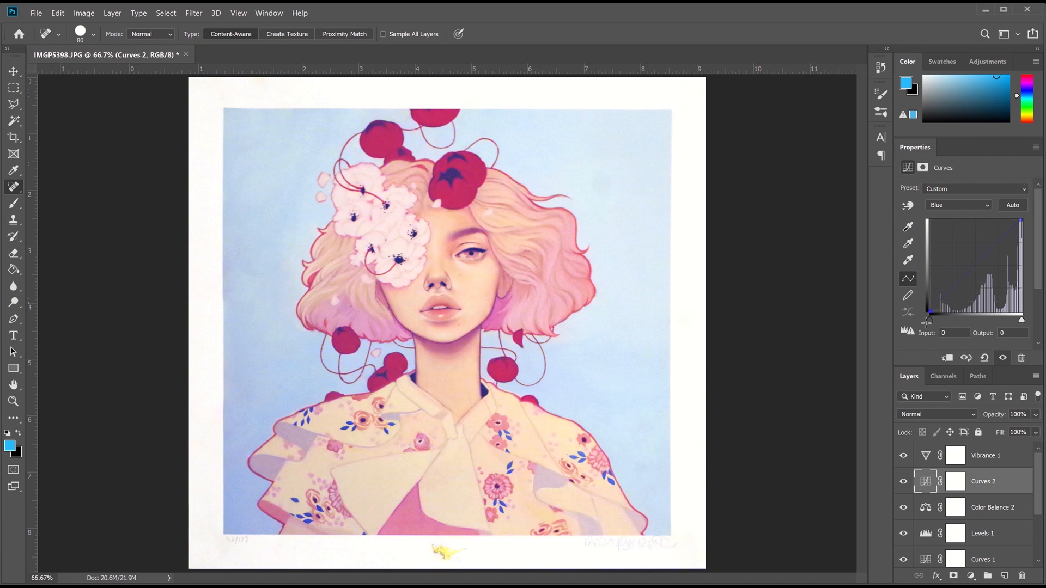
left_click_drag(944, 334, 889, 309)
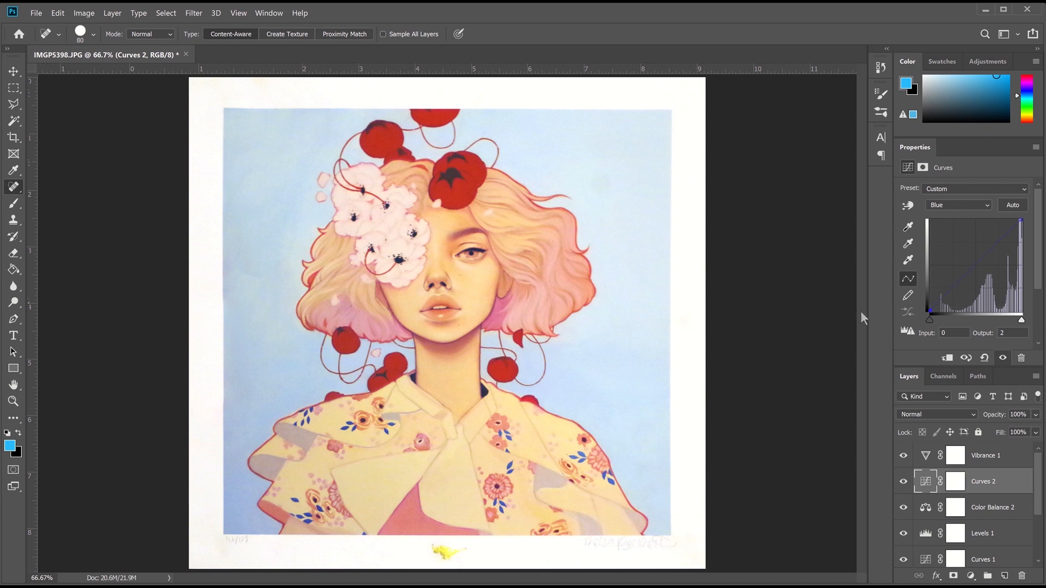
left_click(948, 207)
left_click(951, 220)
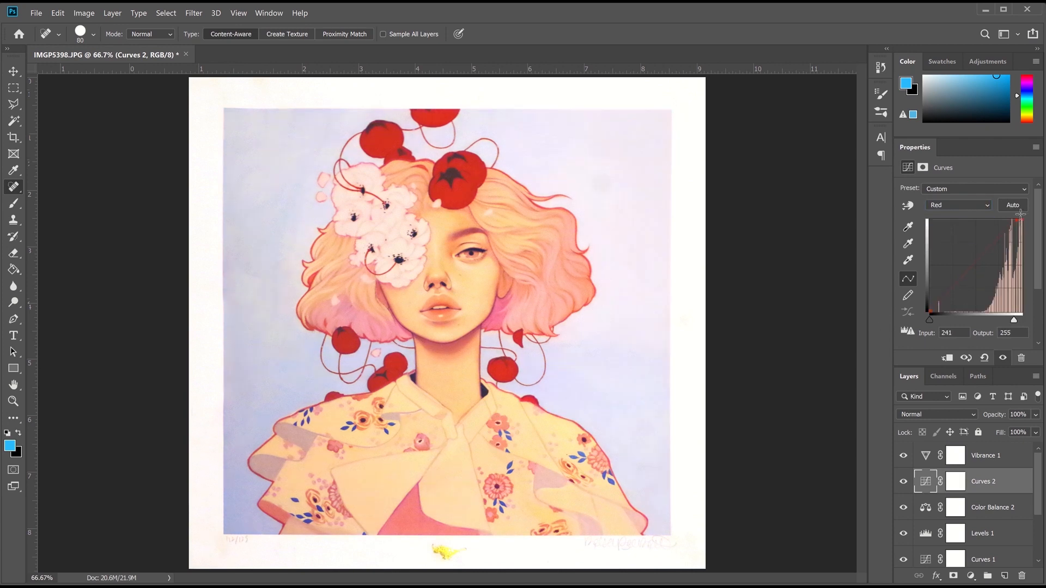
left_click_drag(1020, 214, 1037, 234)
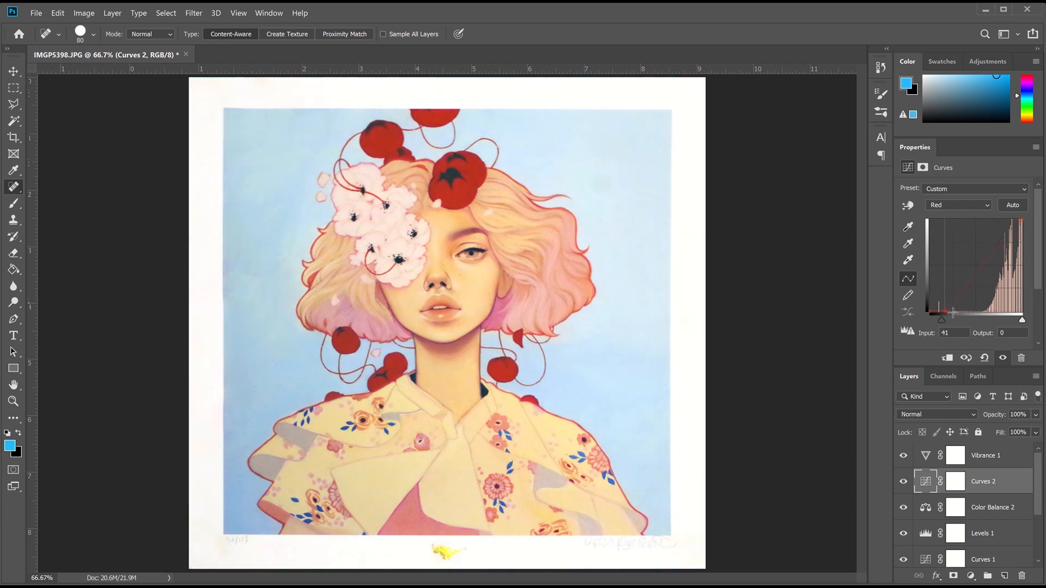
mouse_move(954, 311)
left_mouse_down()
mouse_move(939, 311)
mouse_move(944, 326)
left_mouse_up()
left_click(959, 204)
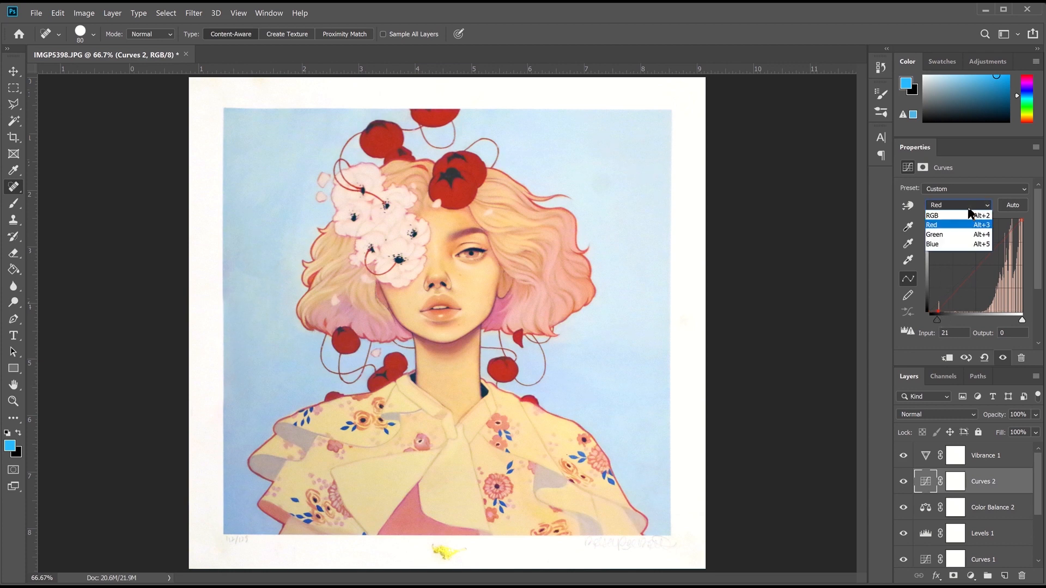
left_click(959, 242)
left_click_drag(1021, 220, 1027, 194)
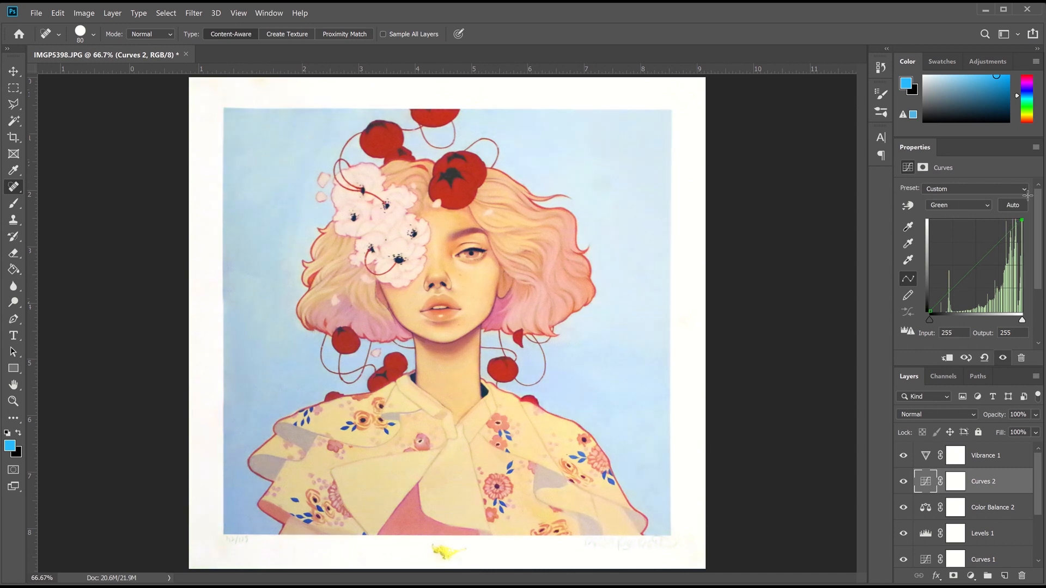
left_click_drag(929, 311, 929, 313)
Switch the Color Balance 2 tone range to Highlights
left_click(992, 457)
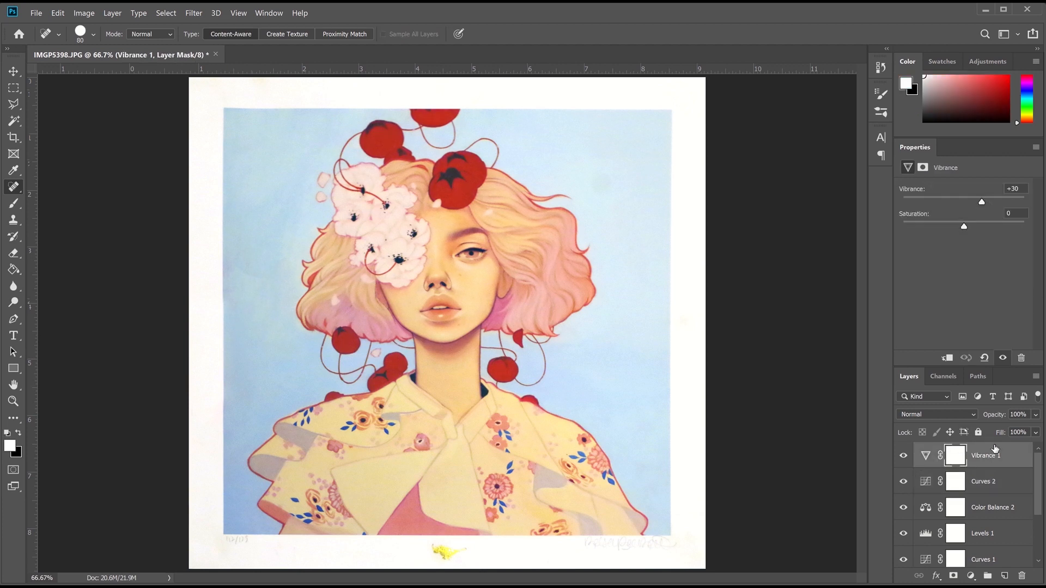
left_click(995, 512)
left_click(947, 189)
left_click(987, 209)
left_click(983, 189)
left_click(972, 218)
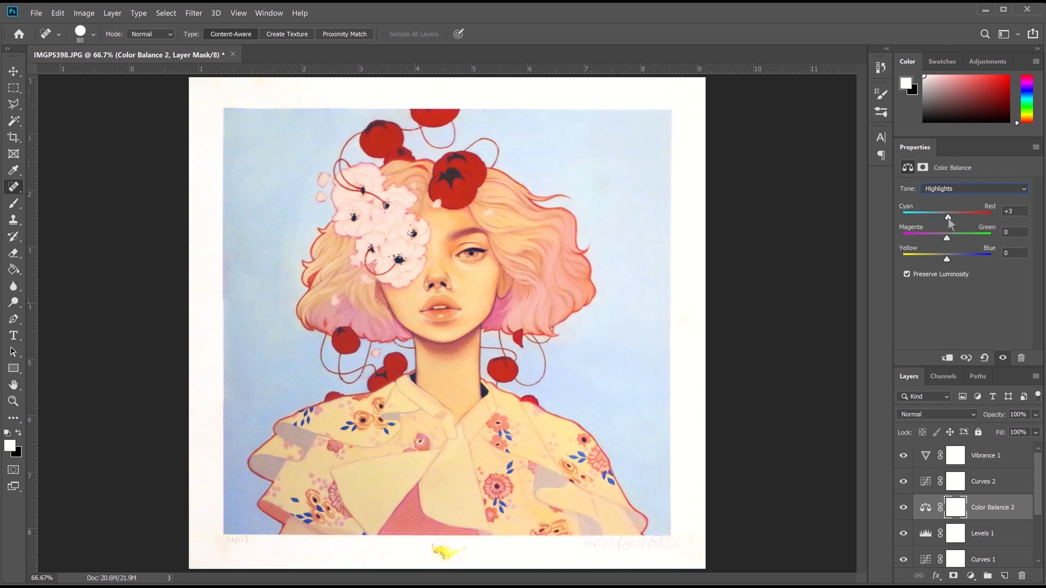
Add a new top layer with a white gradient from the lower left, Overlay mode, 38% opacity
left_click(991, 455)
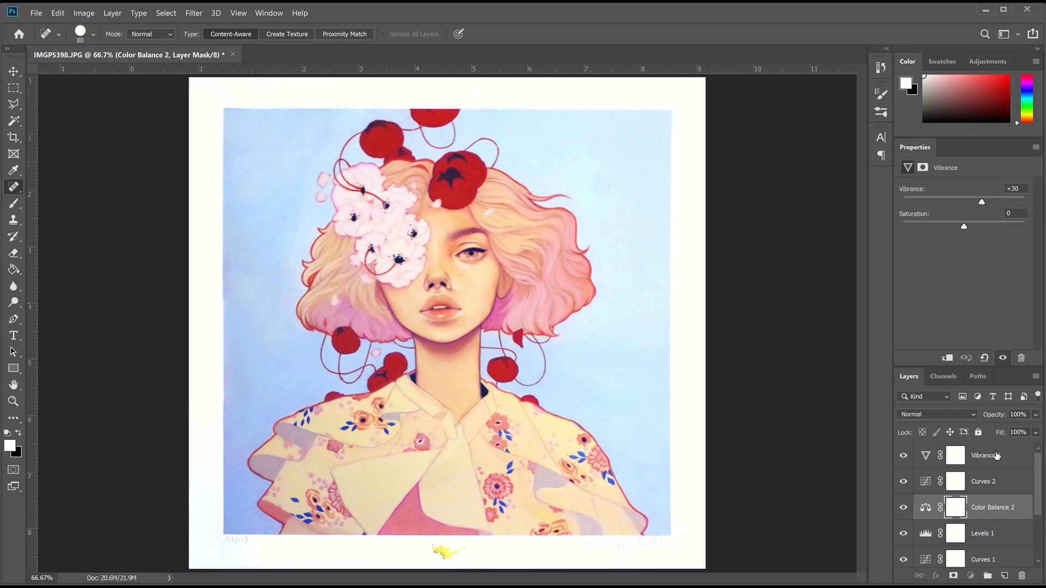
key("ctrl+shift+alt+n")
right_click(14, 269)
left_click(54, 268)
left_click_drag(231, 540, 366, 362)
key("ctrl+z")
key("d")
key("x")
left_click_drag(199, 566, 333, 449)
left_click(958, 414)
left_click(952, 371)
left_click(1035, 415)
left_click_drag(1035, 430, 987, 433)
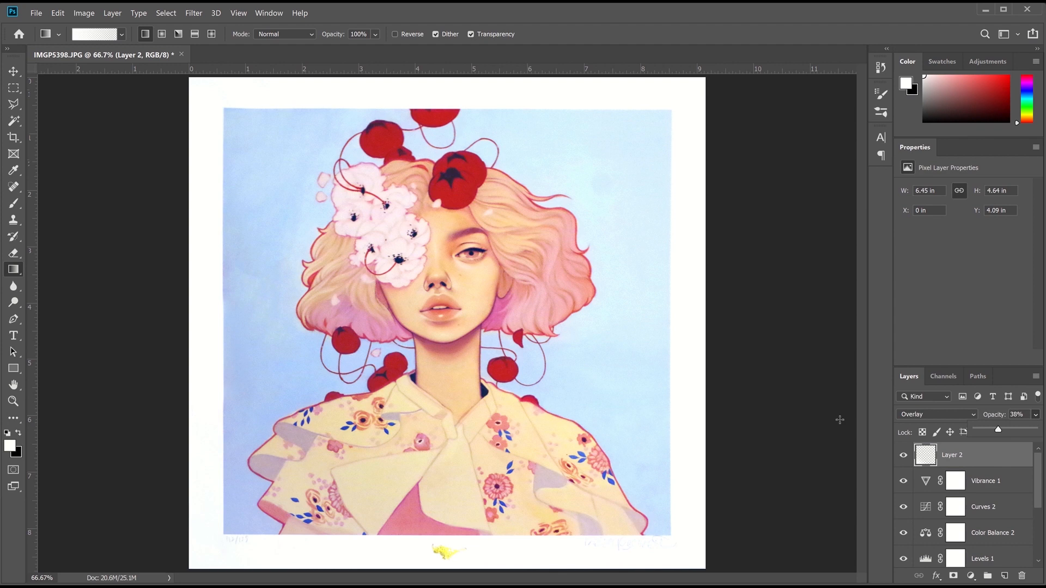
Hide Vibrance 1 and begin burning the faint signature on the Background layer
left_click(901, 481)
scroll(926, 507, "down", 3)
left_click(959, 555)
left_click_drag(14, 302, 41, 315)
key("ctrl+1")
scroll(766, 353, "down", 5)
left_click_drag(724, 406, 731, 402)
Burn the bottom-right signature darker with a 90-pixel brush, then marquee-select a box around it
key("p")
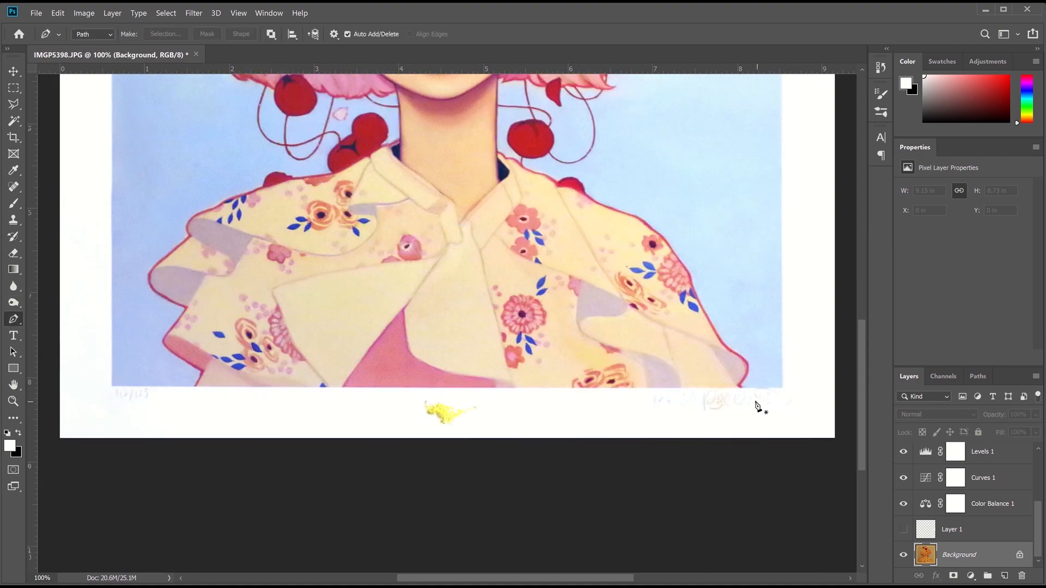
left_click_drag(14, 303, 39, 314)
mouse_move(760, 403)
left_mouse_down()
mouse_move(829, 400)
mouse_move(662, 398)
mouse_move(816, 390)
left_mouse_up()
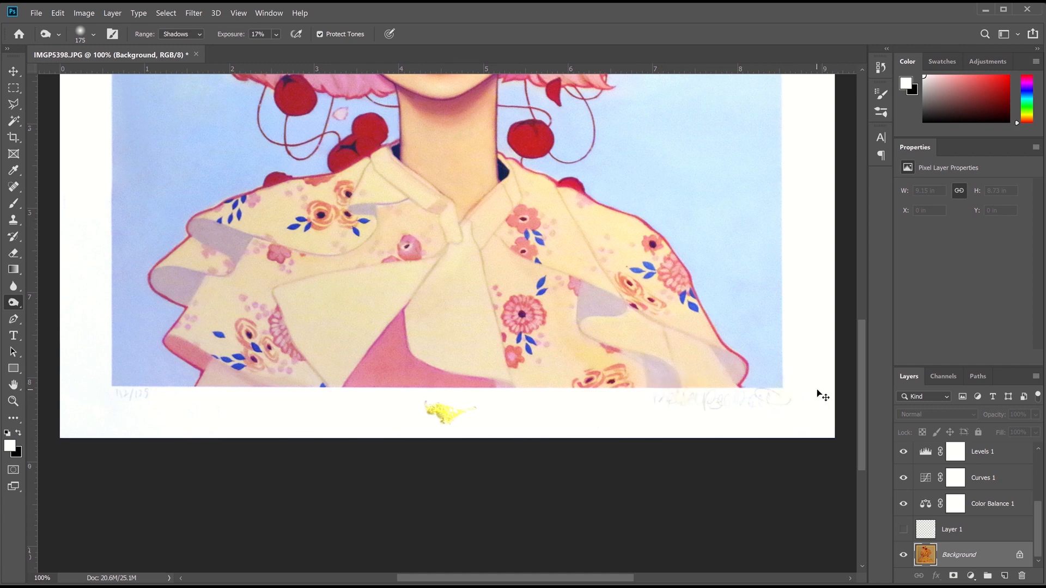
key("bracketleft")
key("bracketleft")
key("bracketleft")
key("bracketleft")
left_click_drag(685, 403, 713, 404)
left_click(14, 88)
left_click_drag(649, 389, 797, 415)
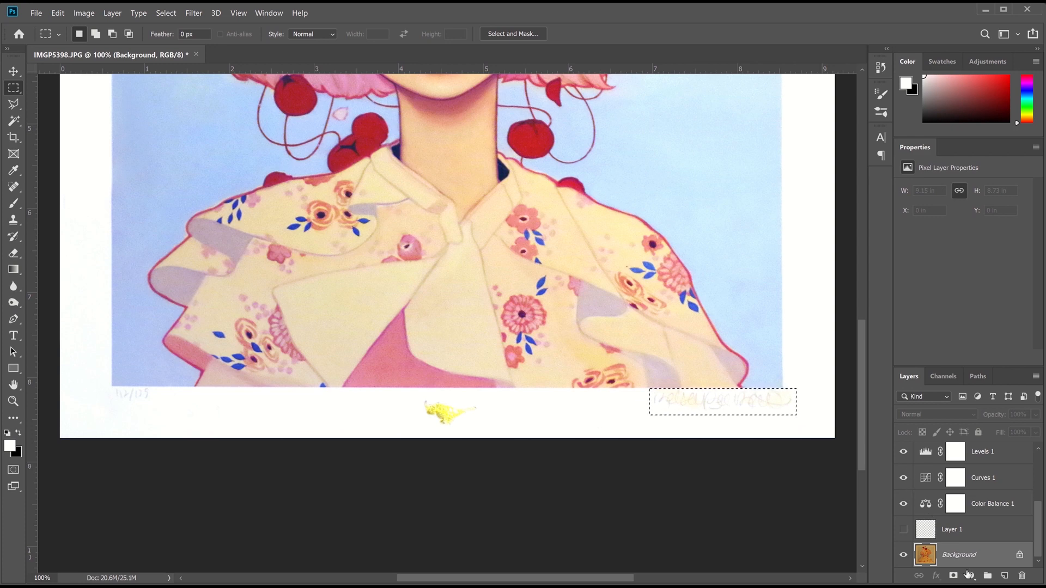
Try a Black & White adjustment on the signature, then undo it
left_click(970, 575)
left_click(1014, 485)
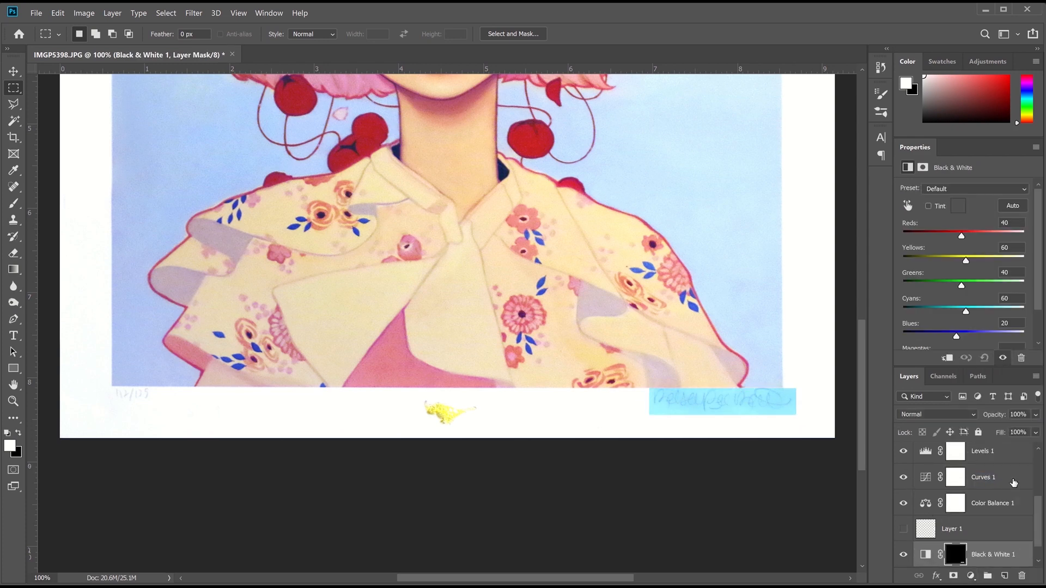
key("ctrl+z")
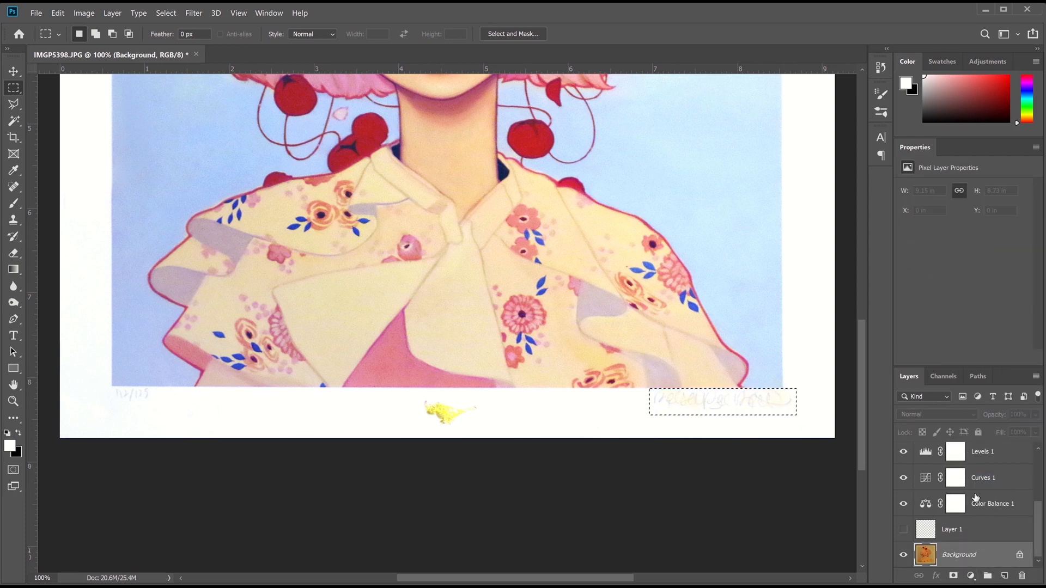
Add a Hue/Saturation adjustment at saturation -4, then a new empty layer above Background
left_click(971, 576)
left_click(987, 459)
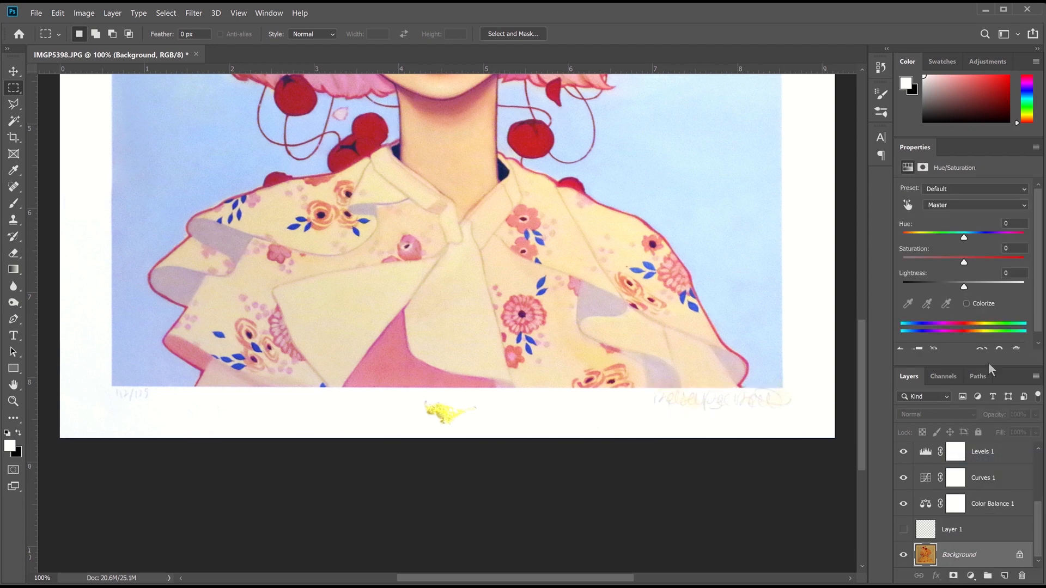
left_click_drag(967, 262, 952, 266)
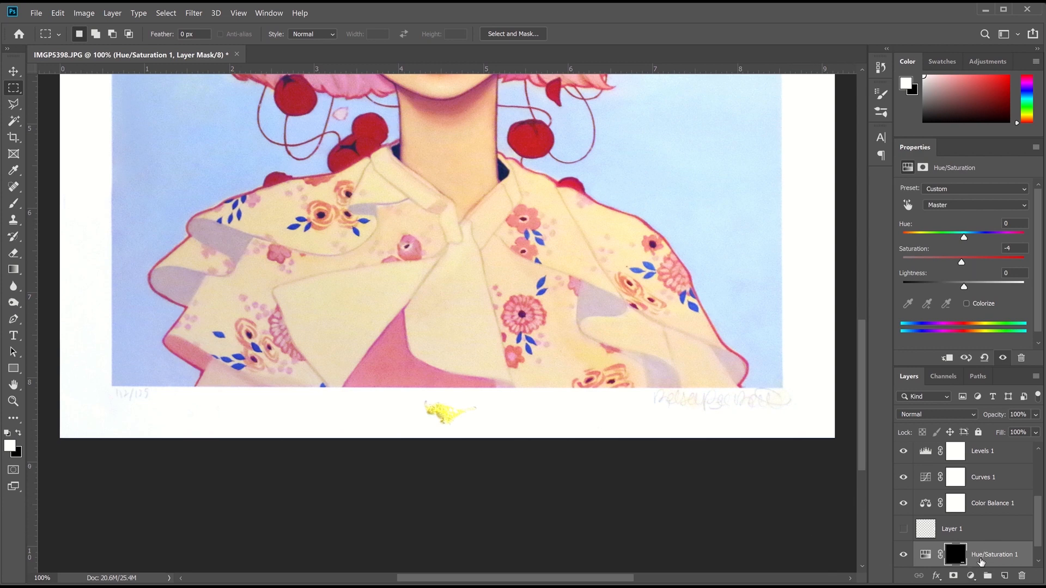
scroll(985, 539, "down", 1)
left_click_drag(964, 287, 958, 287)
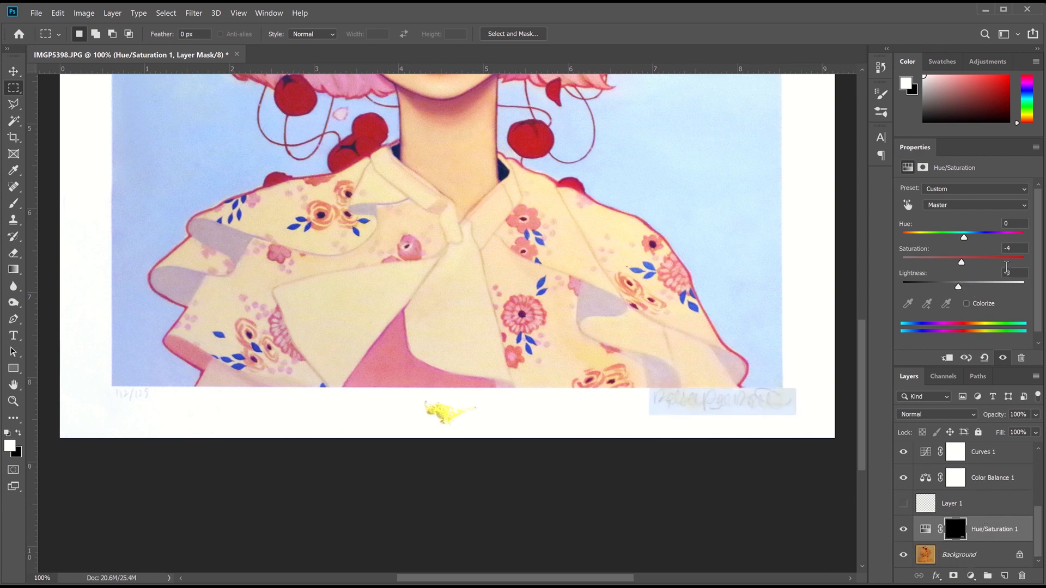
type("0")
left_click(979, 554)
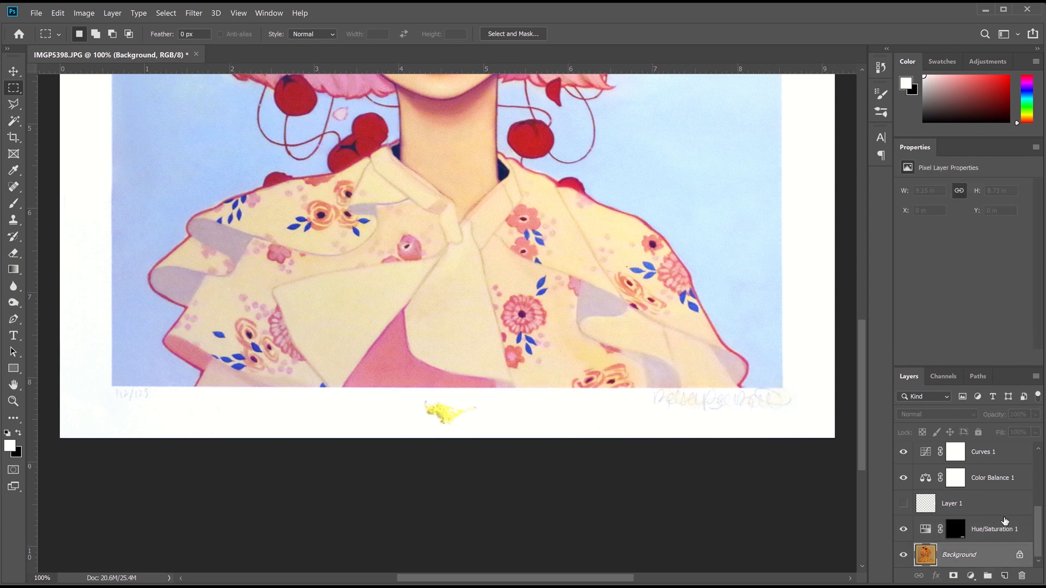
left_click(1003, 576)
Paint white dabs over the signature with a size 80 brush
left_click(13, 205)
key("bracketleft")
key("bracketleft")
key("bracketleft")
key("bracketleft")
key("bracketleft")
key("bracketleft")
left_click(672, 402)
left_click(687, 401)
left_click(688, 401)
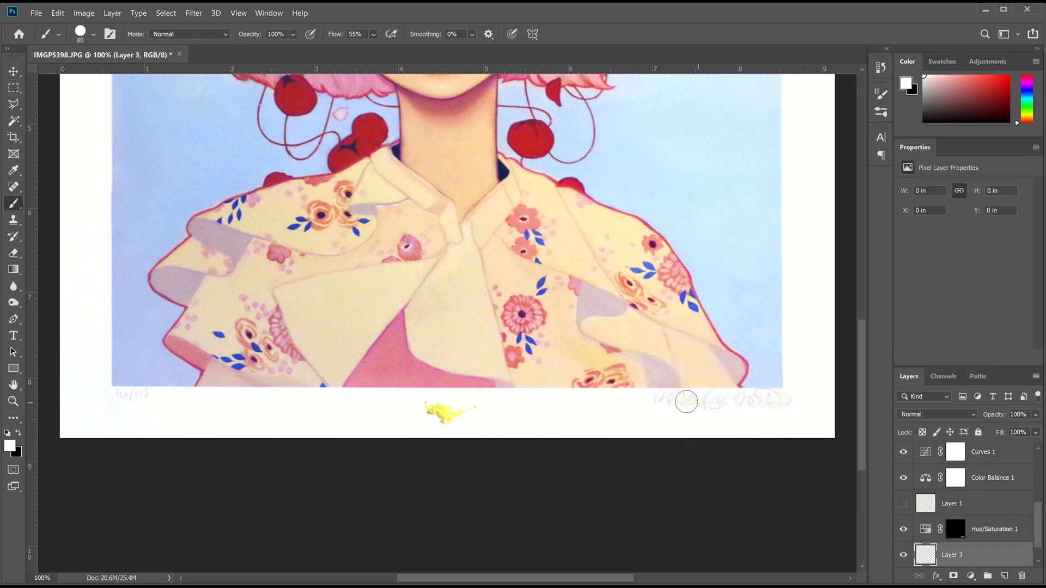
left_click(671, 400)
left_click(781, 403)
Blend the white paint layer in Soft Light at 8% opacity after briefly trying Overlay
left_click(937, 415)
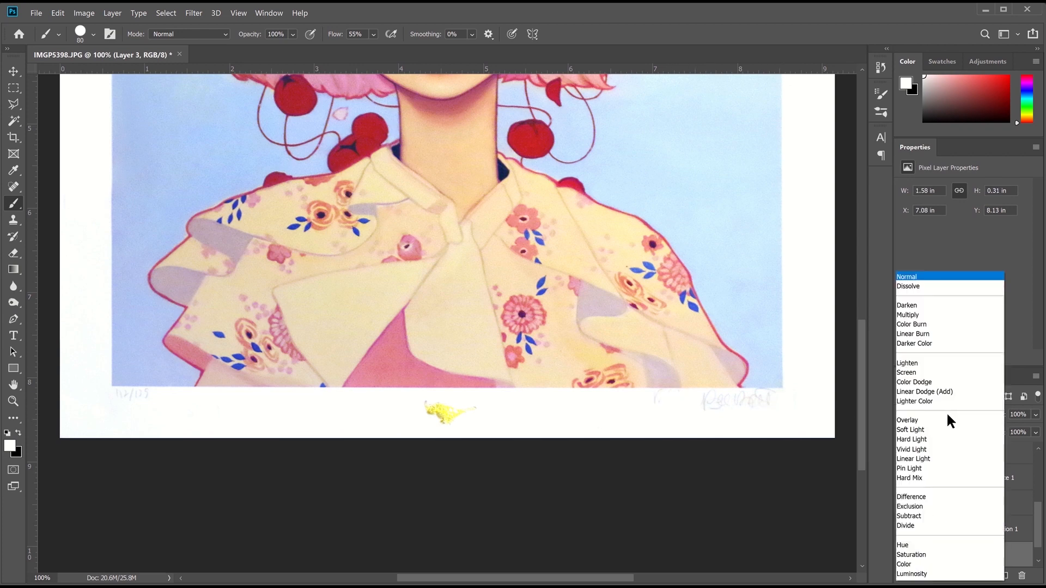
left_click(934, 427)
left_click(1036, 414)
left_click_drag(999, 431, 985, 434)
left_click(937, 414)
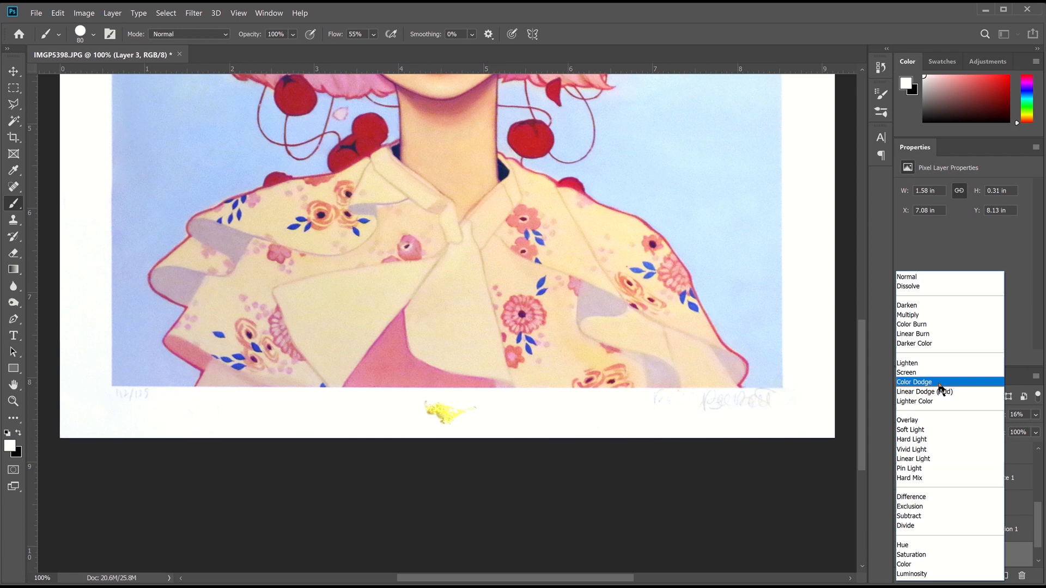
left_click(936, 414)
left_click(1035, 415)
left_click_drag(984, 430, 981, 433)
left_click(964, 417)
left_click(933, 427)
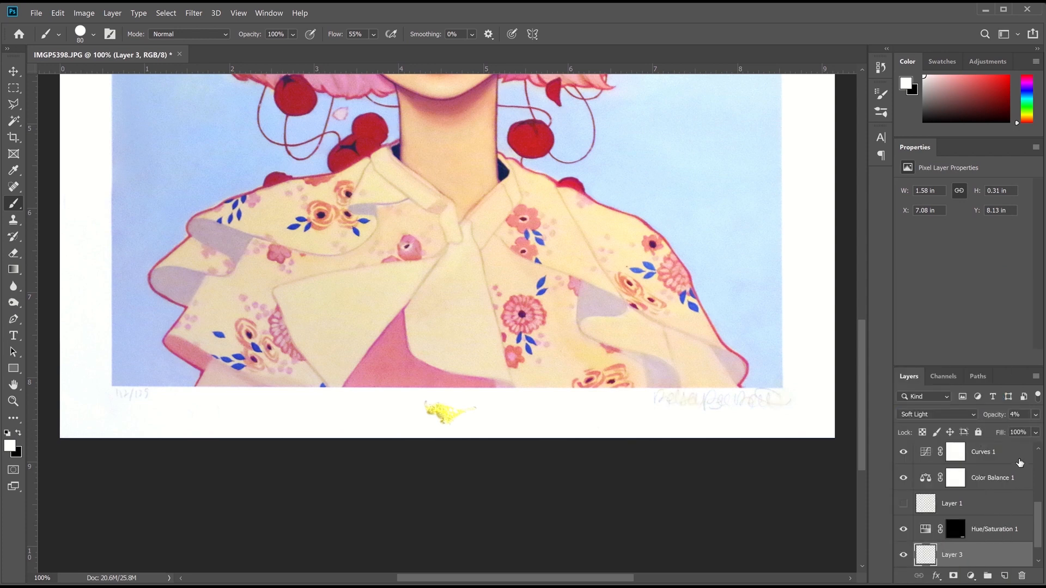
left_click_drag(985, 433, 980, 433)
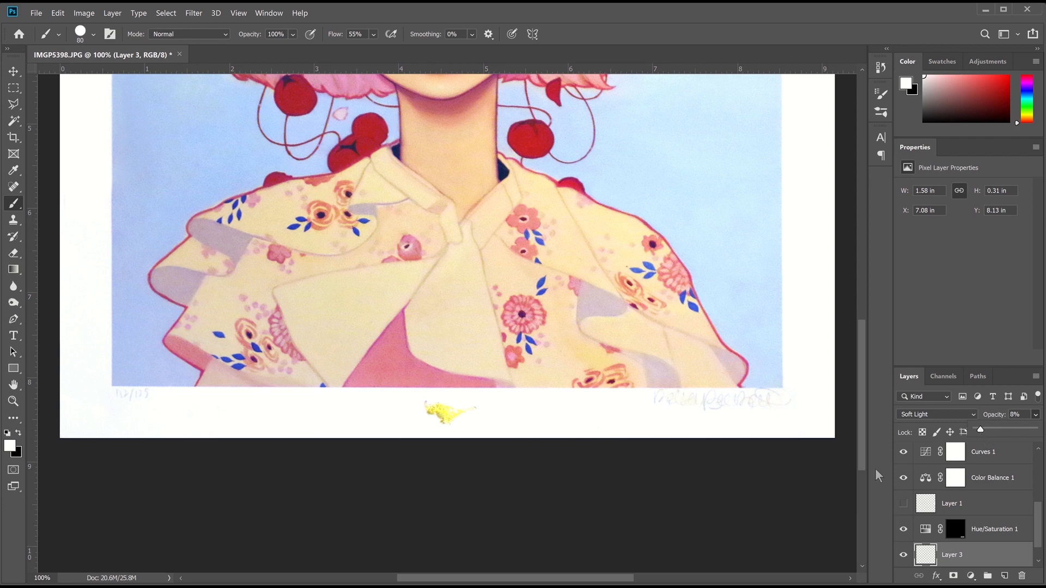
scroll(764, 486, "up", 3)
Toggle History between the original snapshot and the fully edited state to compare
scroll(135, 231, "up", 5)
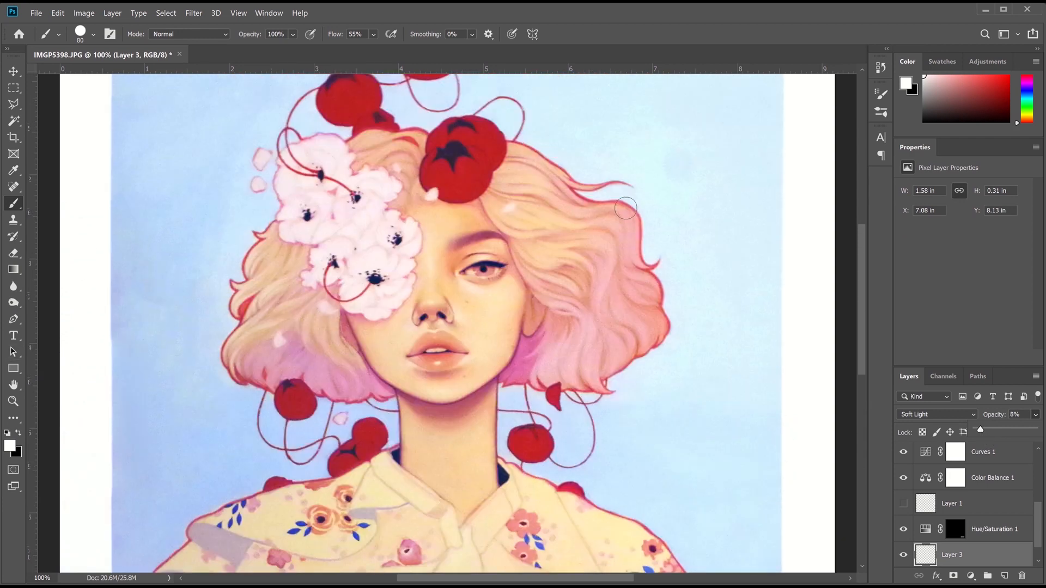
scroll(630, 225, "down", 3)
scroll(630, 225, "up", 1)
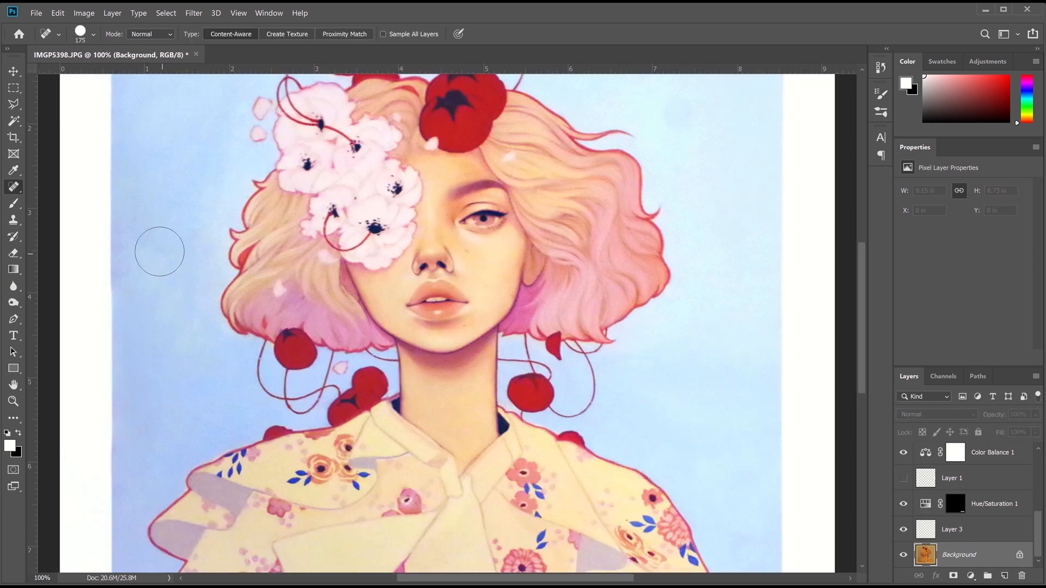
scroll(224, 401, "down", 2)
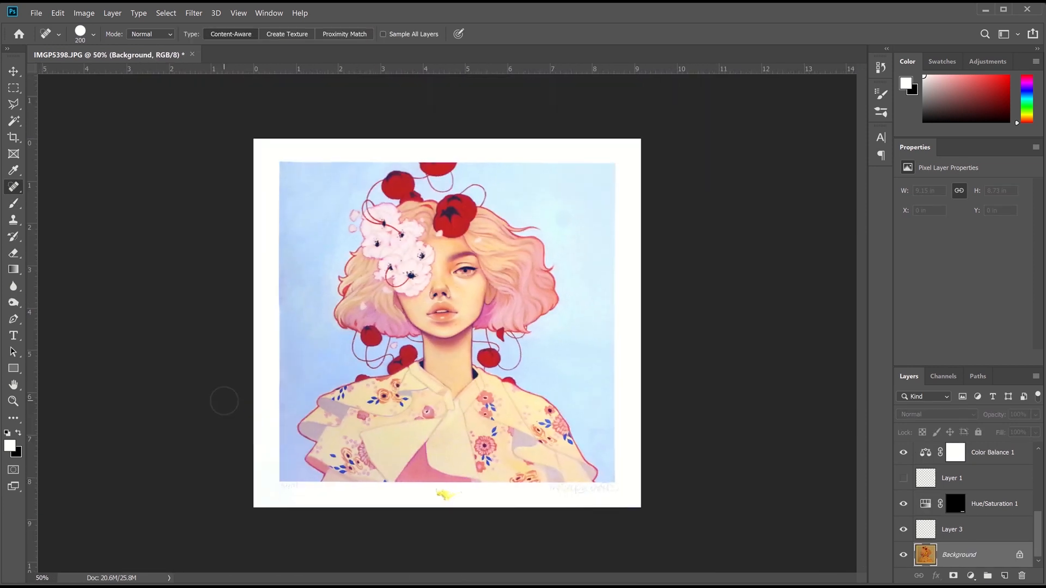
left_click(880, 67)
scroll(828, 169, "up", 10)
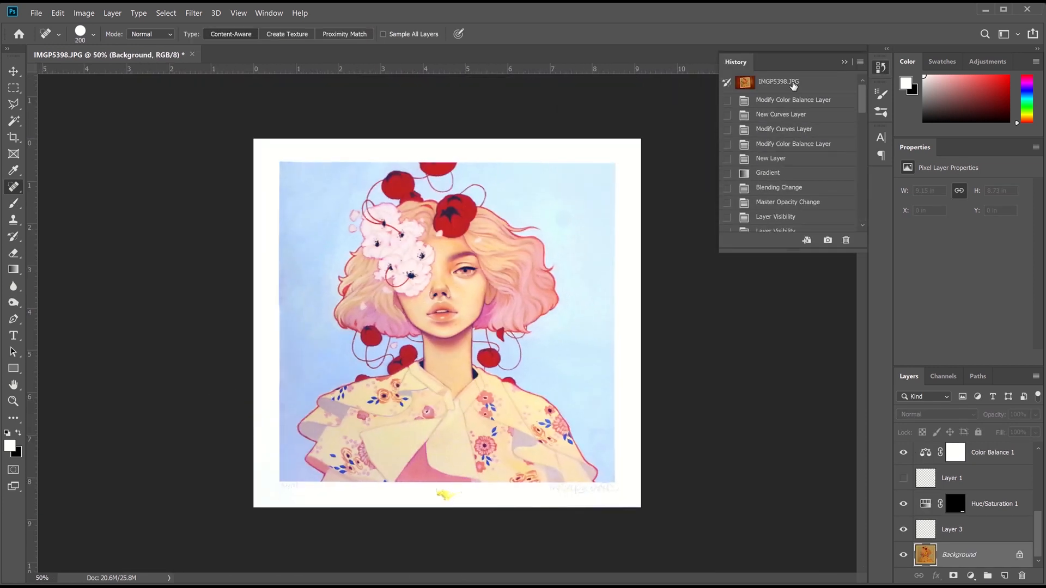
left_click(794, 82)
scroll(817, 164, "down", 10)
left_click(804, 225)
scroll(811, 188, "up", 1)
scroll(809, 163, "up", 10)
Compare the original and an early edit stage again, restore the final edit, and start Save As
left_click(811, 85)
scroll(805, 115, "down", 10)
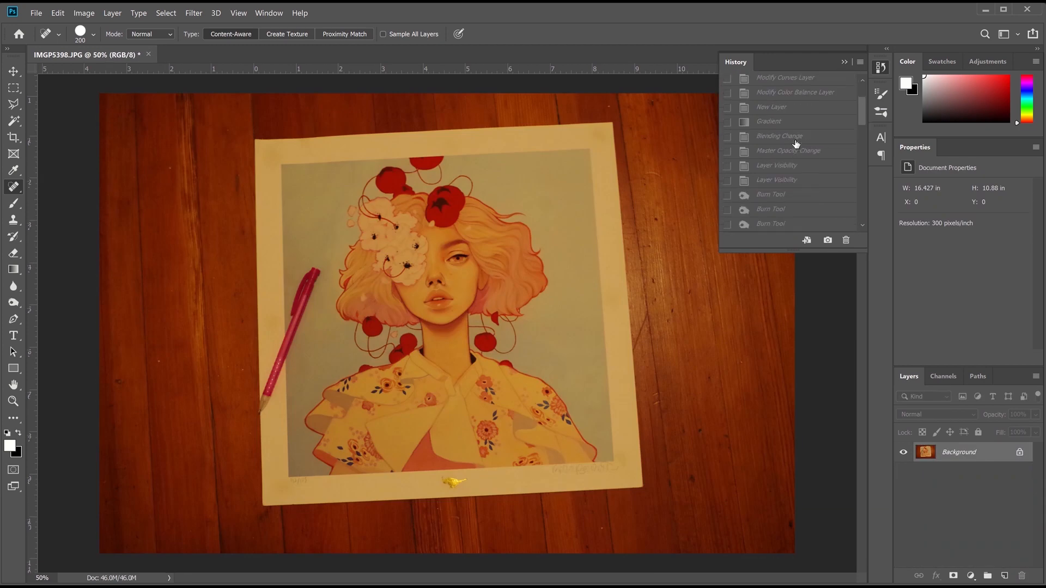
left_click(782, 224)
scroll(805, 206, "up", 10)
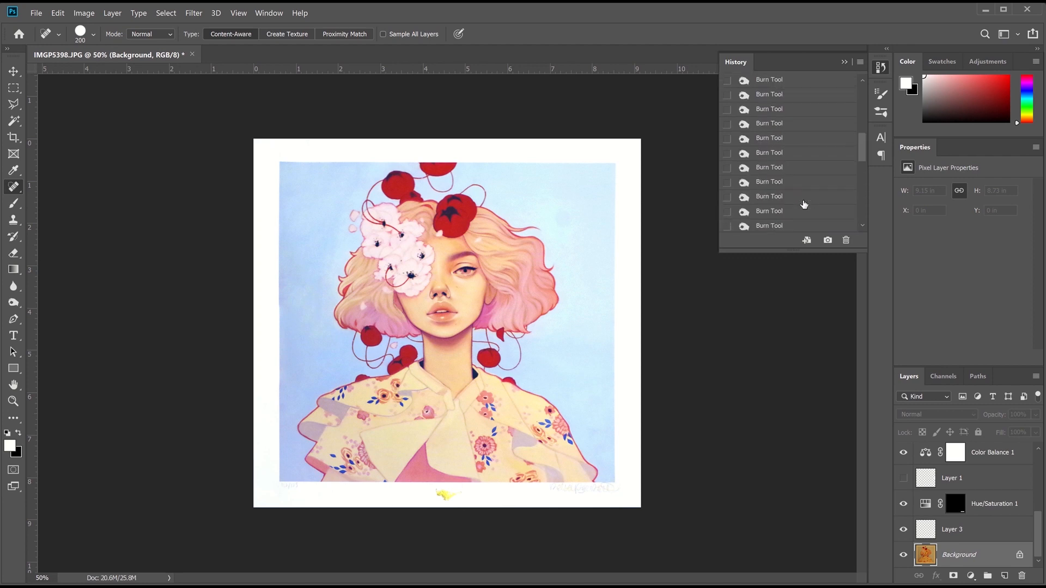
left_click(793, 103)
left_click(794, 83)
scroll(799, 142, "down", 10)
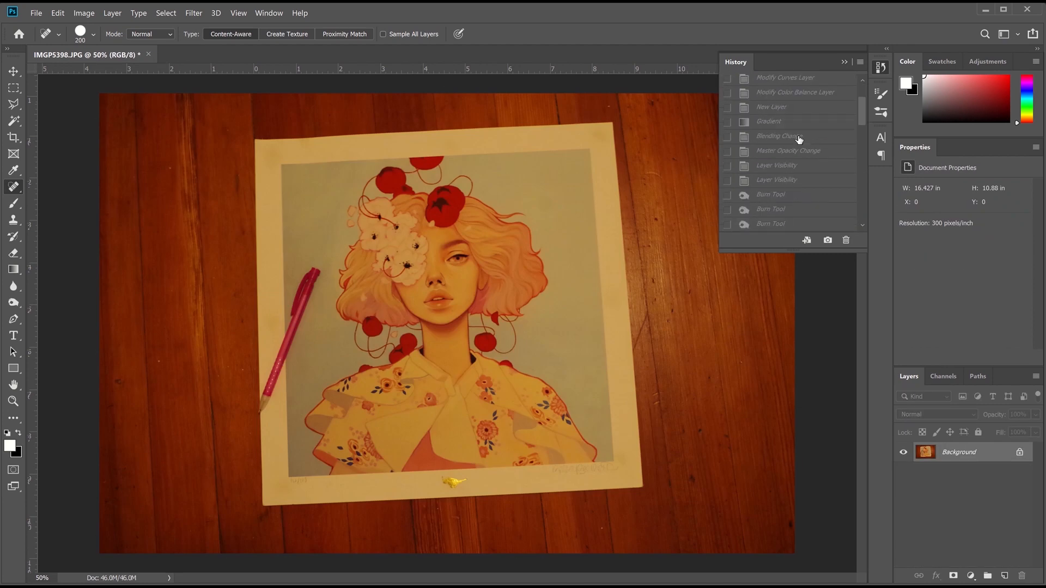
left_click(793, 224)
left_click(844, 62)
left_click(36, 13)
left_click(59, 148)
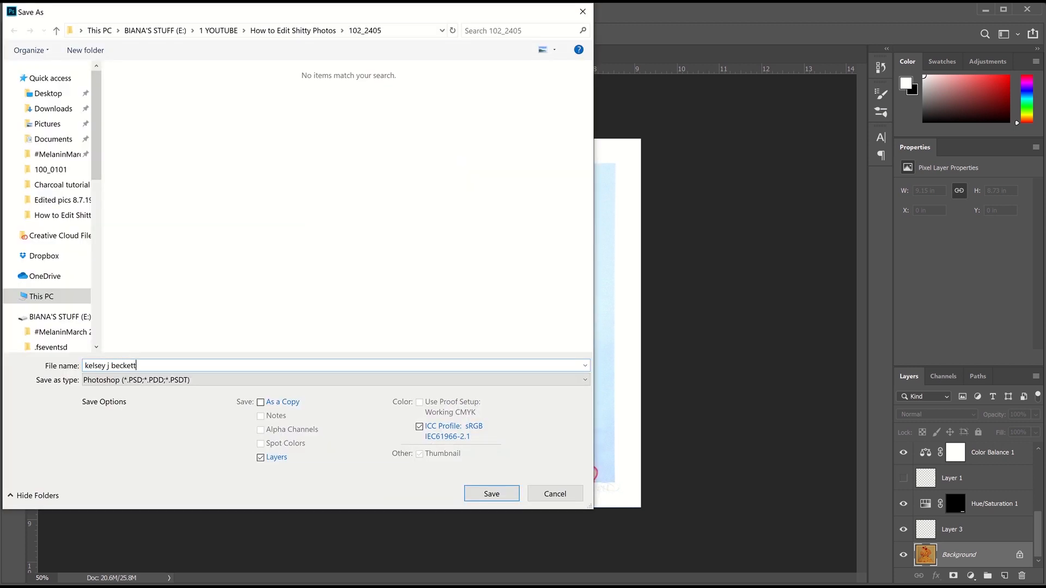
Save the layered edit as a PSD in the project folder under a new file name
left_click(294, 31)
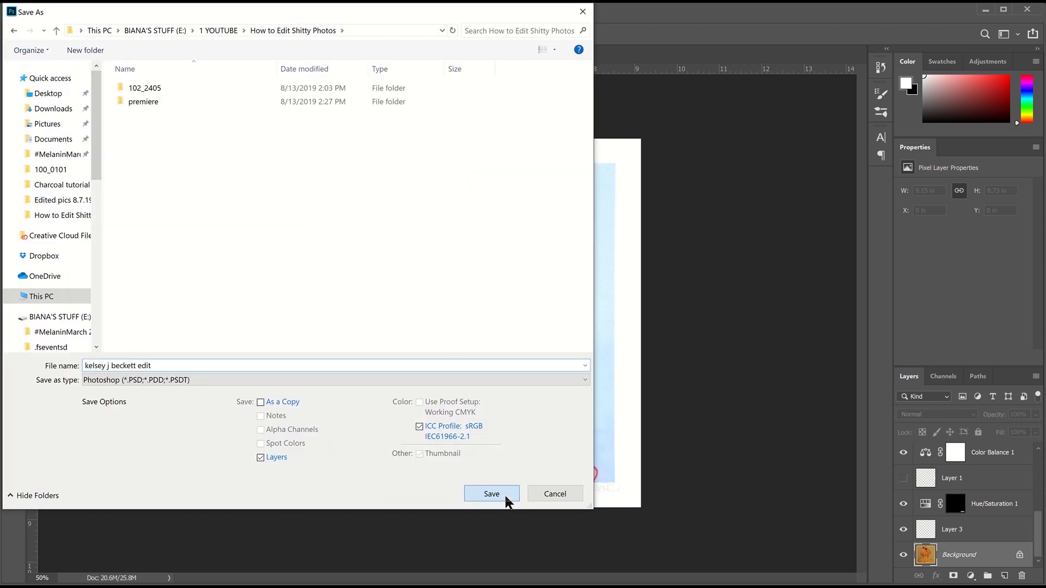
left_click(491, 494)
left_click(666, 170)
Browse Save As formats and cancel, then check the document's image size
left_click(36, 13)
left_click(71, 149)
left_click(163, 380)
left_click(299, 379)
left_click(554, 493)
left_click(84, 13)
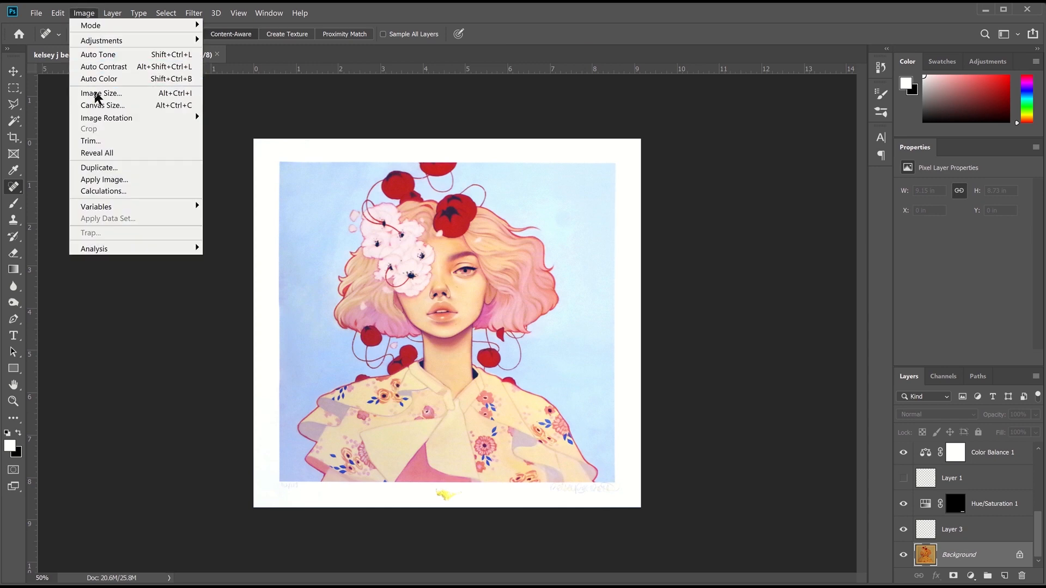
left_click(96, 94)
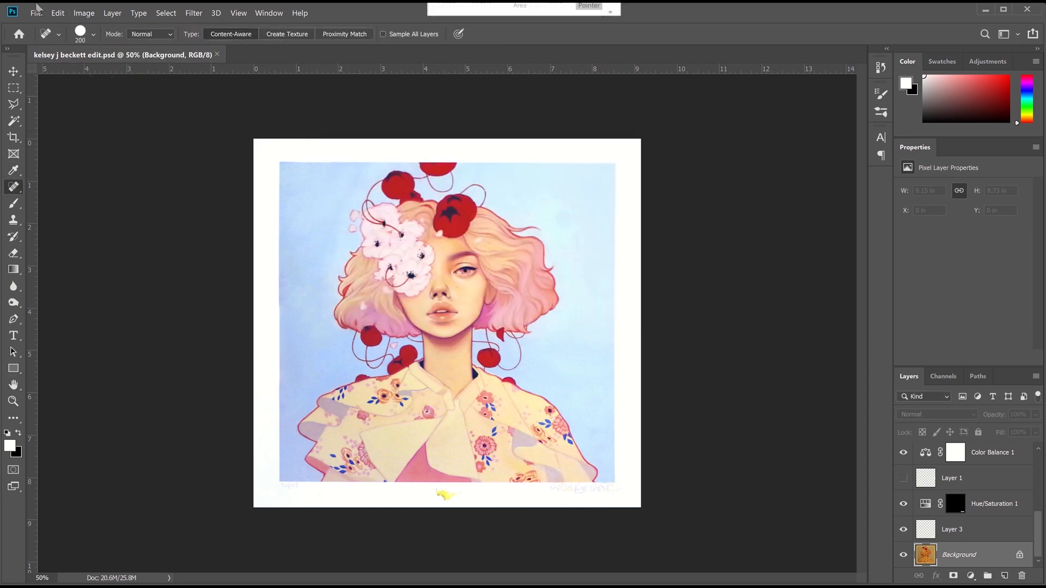
left_click(36, 13)
Save a JPEG copy of the edit, accepting the JPEG quality options
left_click(71, 149)
left_click(198, 382)
left_click(163, 252)
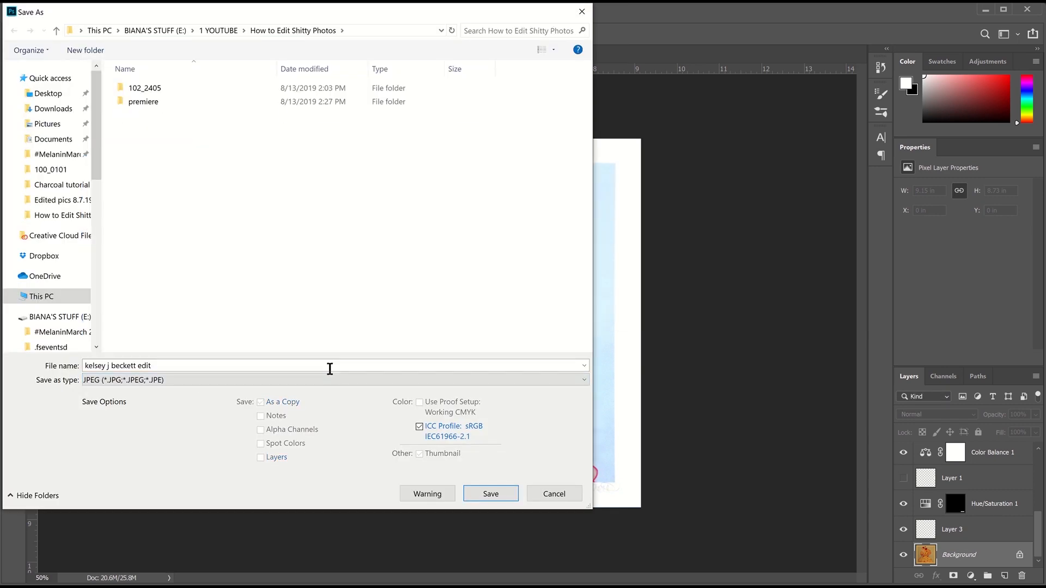
left_click(490, 493)
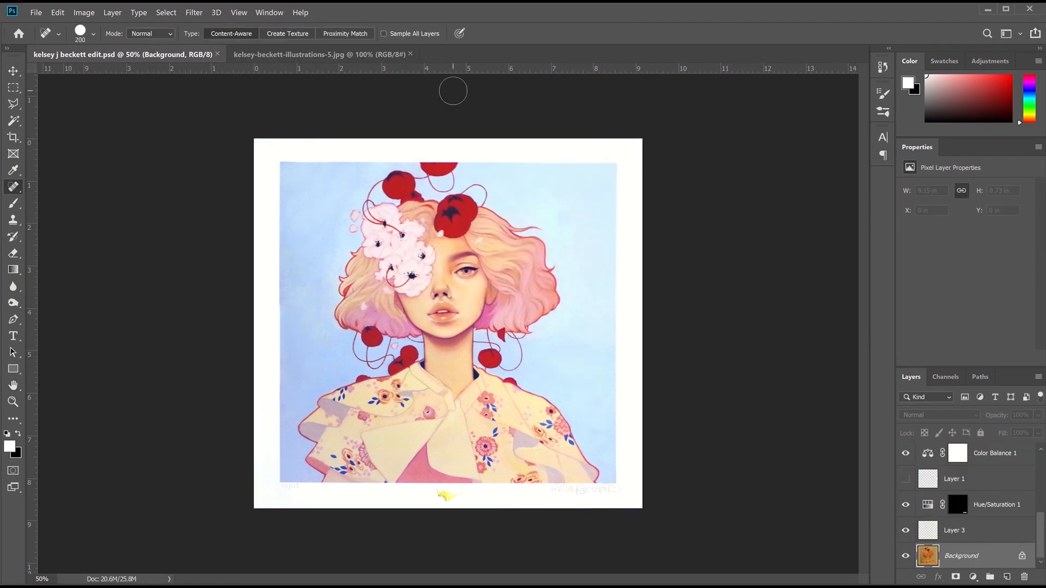
Compare the open JPG and PSD tabs, then close the file browser without opening anything
left_click(341, 56)
left_click(143, 54)
left_click(254, 56)
left_click(175, 55)
left_click(36, 12)
left_click(41, 37)
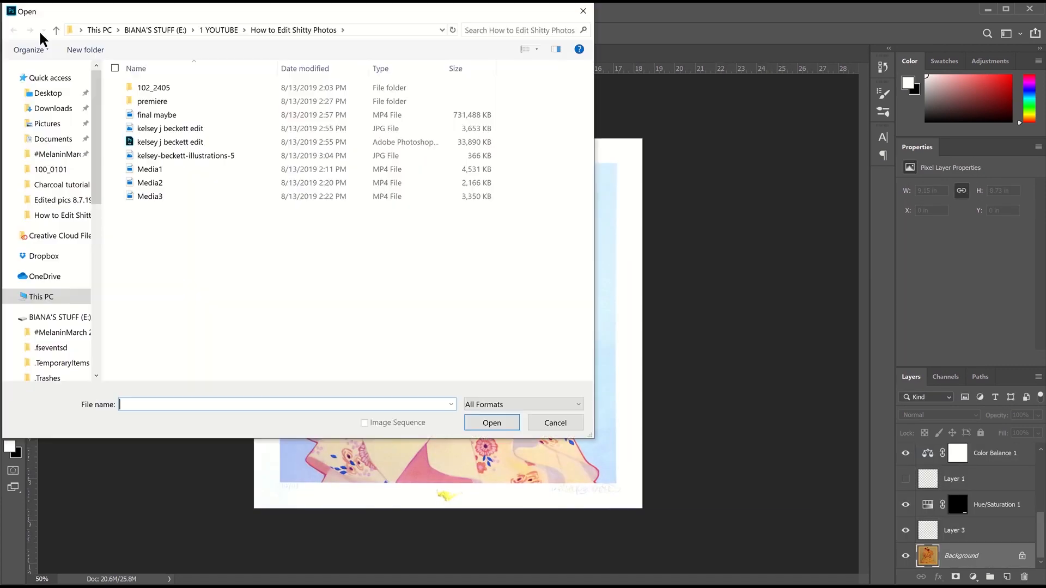
left_click(583, 11)
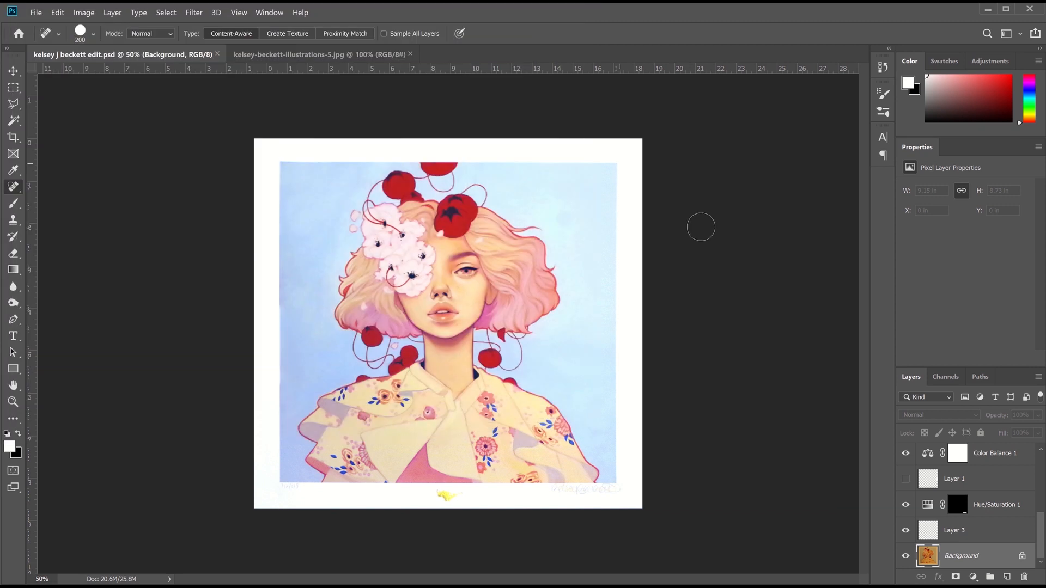
Tweak the Curves 1 white point, then revert that change through History
mouse_move(1043, 540)
left_mouse_down()
mouse_move(1030, 561)
mouse_move(1033, 526)
left_mouse_up()
left_click(905, 462)
left_click(905, 461)
left_click(981, 465)
left_click_drag(1013, 219, 1014, 198)
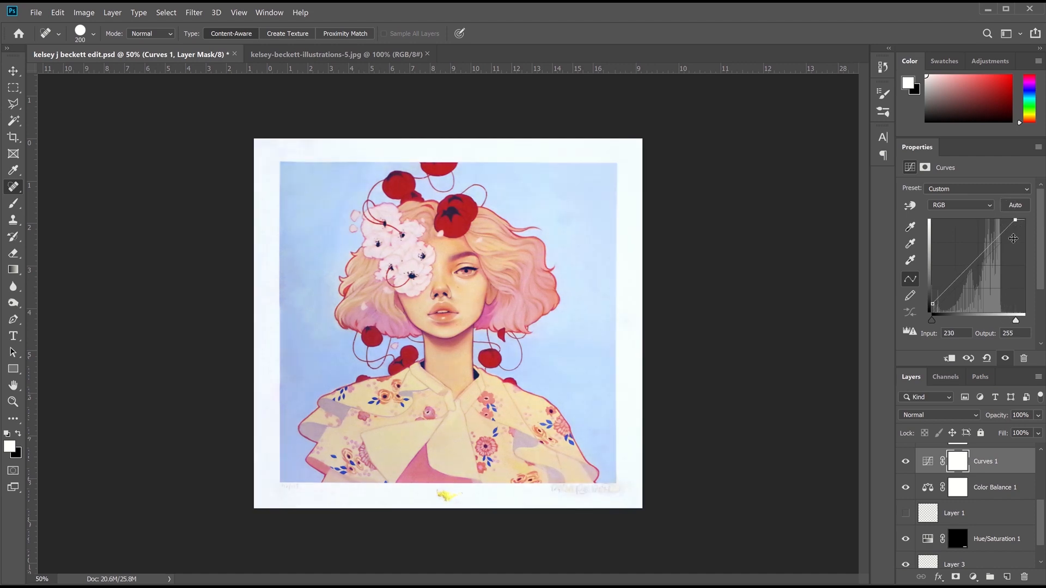
left_click(882, 67)
left_click(814, 180)
left_click(882, 67)
Open the saved JPEG edit as its own flattened document
left_click(40, 11)
left_click(138, 194)
left_click(163, 131)
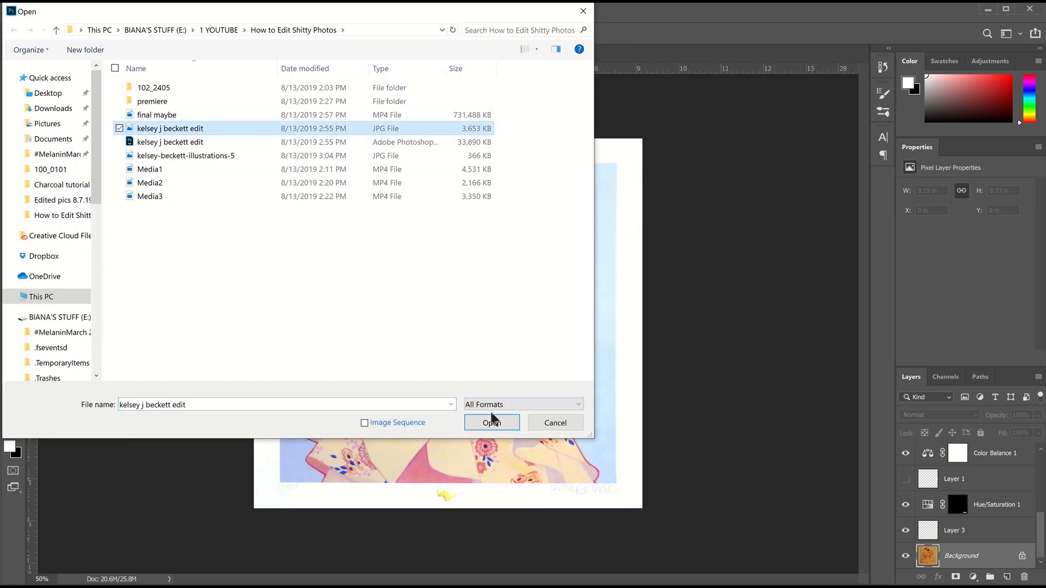
left_click(486, 422)
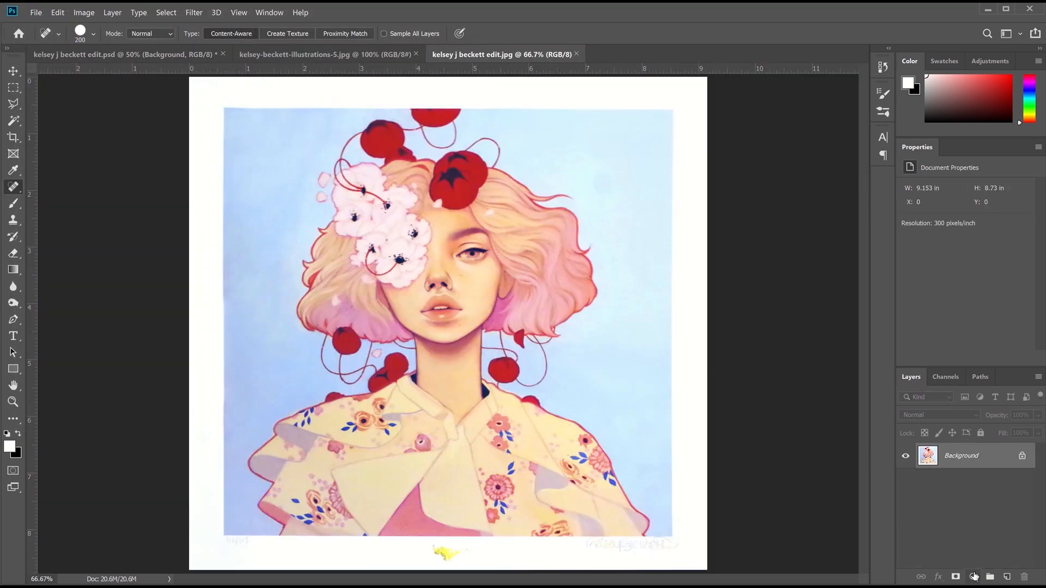
left_click(974, 576)
Add a Curves adjustment with the top pulled down to darken highlights
left_click(1001, 415)
mouse_move(1025, 220)
left_mouse_down()
mouse_move(1037, 241)
mouse_move(1024, 220)
left_mouse_up()
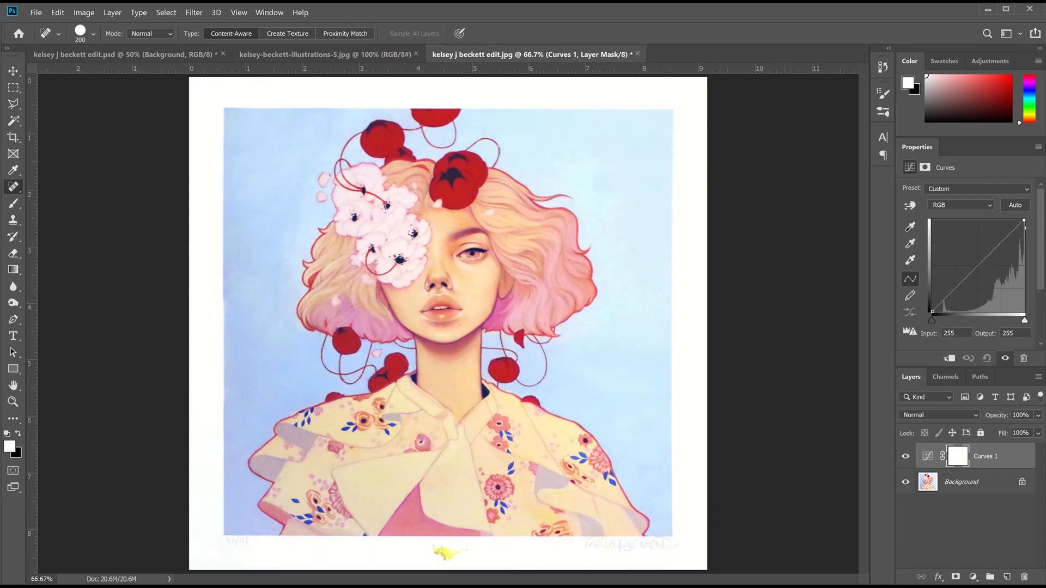
mouse_move(1012, 232)
left_mouse_down()
mouse_move(1012, 249)
mouse_move(1008, 237)
left_mouse_up()
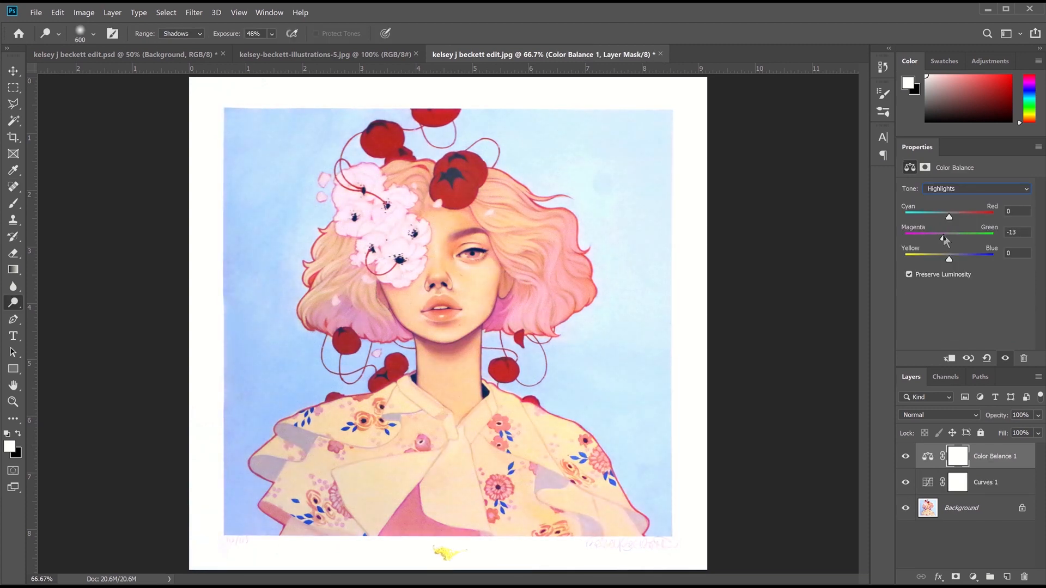
Target the Background layer and start a Select > Color Range selection
left_click(967, 510)
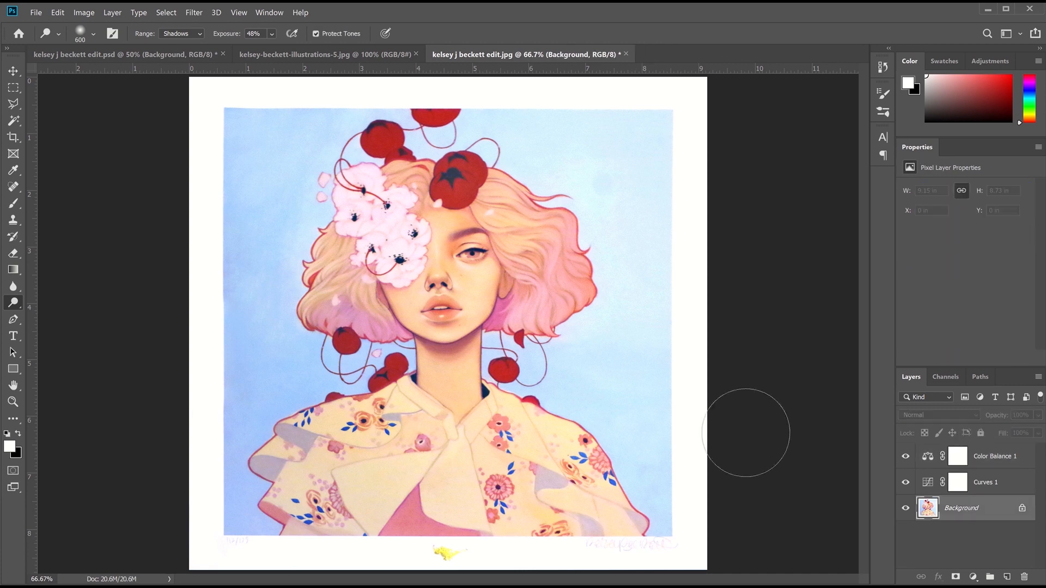
left_click(166, 13)
left_click(185, 125)
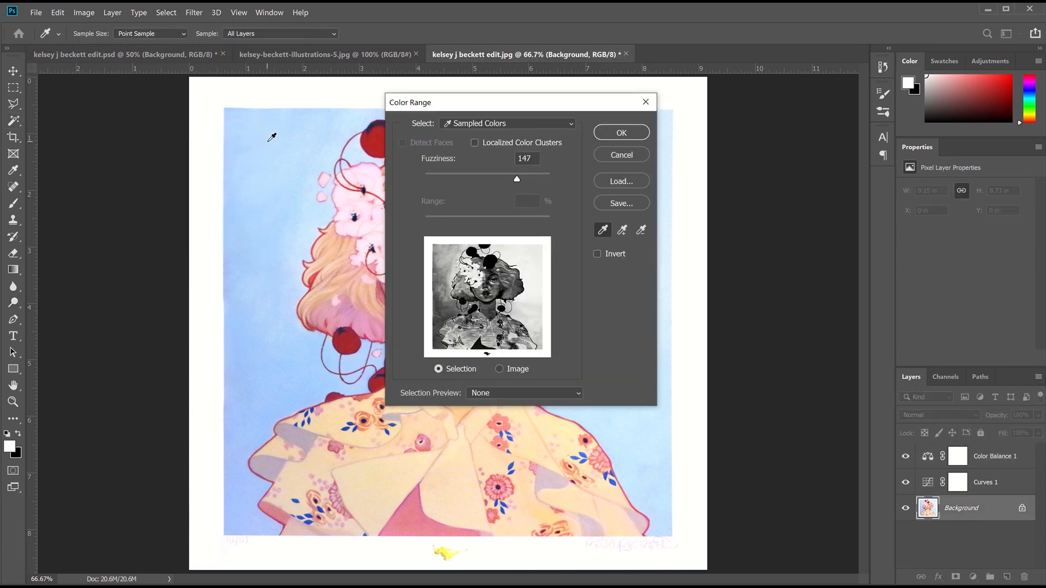
Sample the light-blue background in Color Range with fuzziness 177 and confirm
left_click(268, 141)
mouse_move(516, 178)
left_mouse_down()
mouse_move(504, 179)
mouse_move(535, 188)
mouse_move(514, 186)
left_mouse_up()
key("ctrl+alt+2")
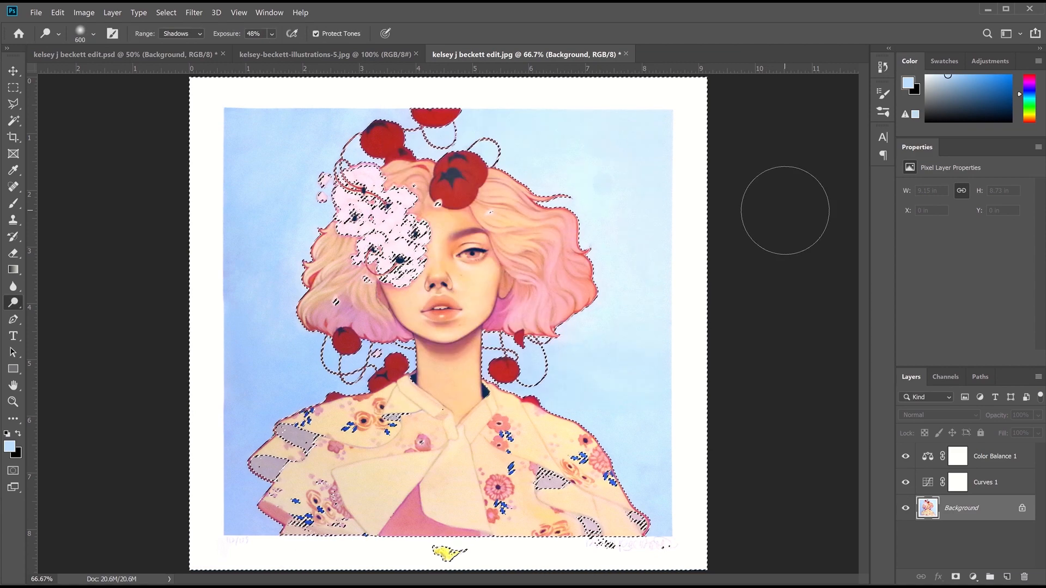
Deselect, then pick the light-blue background area with the Magic Wand
left_click(166, 12)
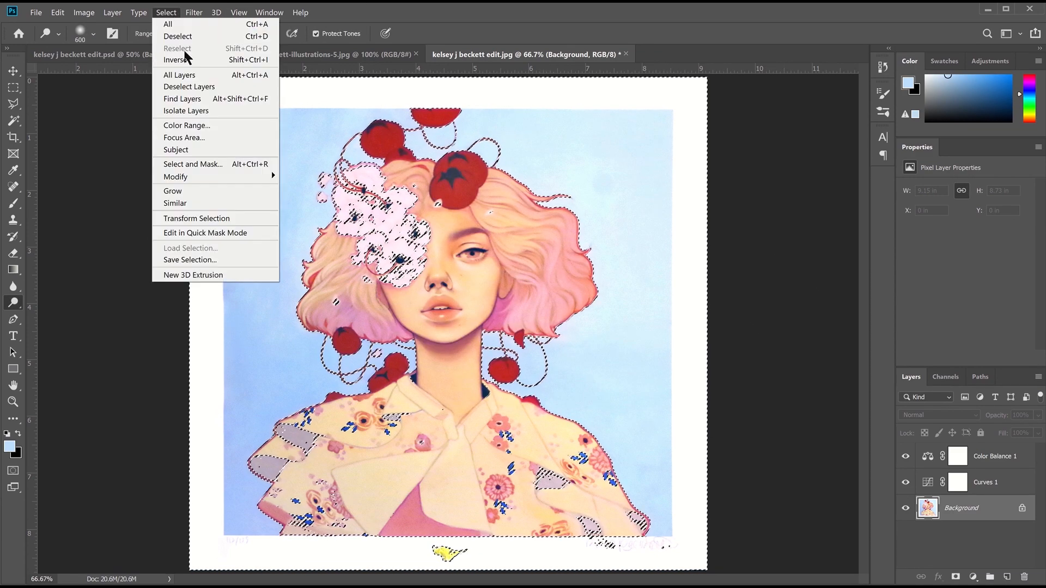
left_click(173, 31)
left_click(12, 121)
left_click(310, 184)
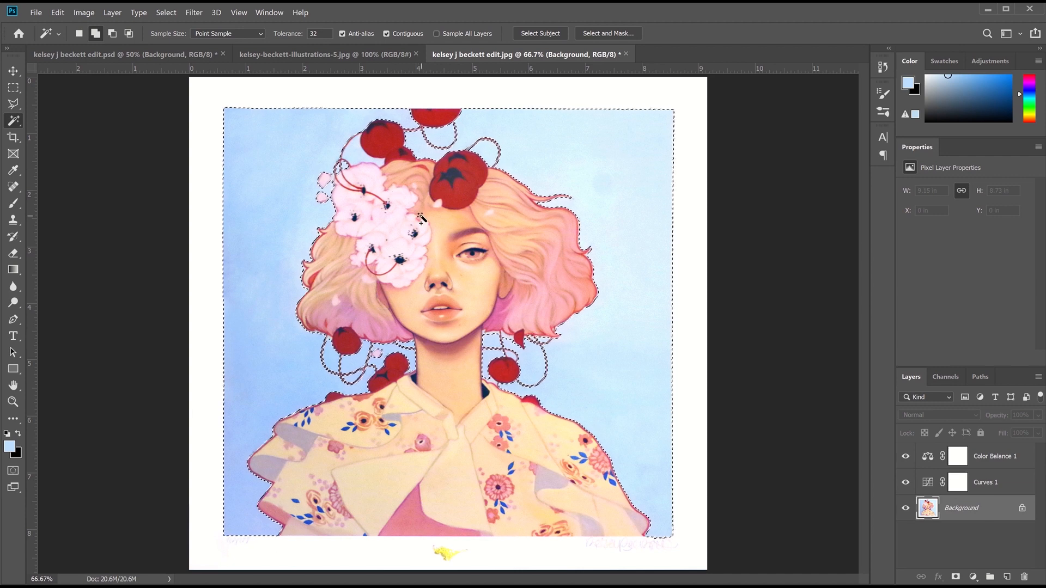
Shift the selected background hue to -11 with Hue/Saturation and deselect
key("ctrl+u")
left_click_drag(885, 241, 878, 243)
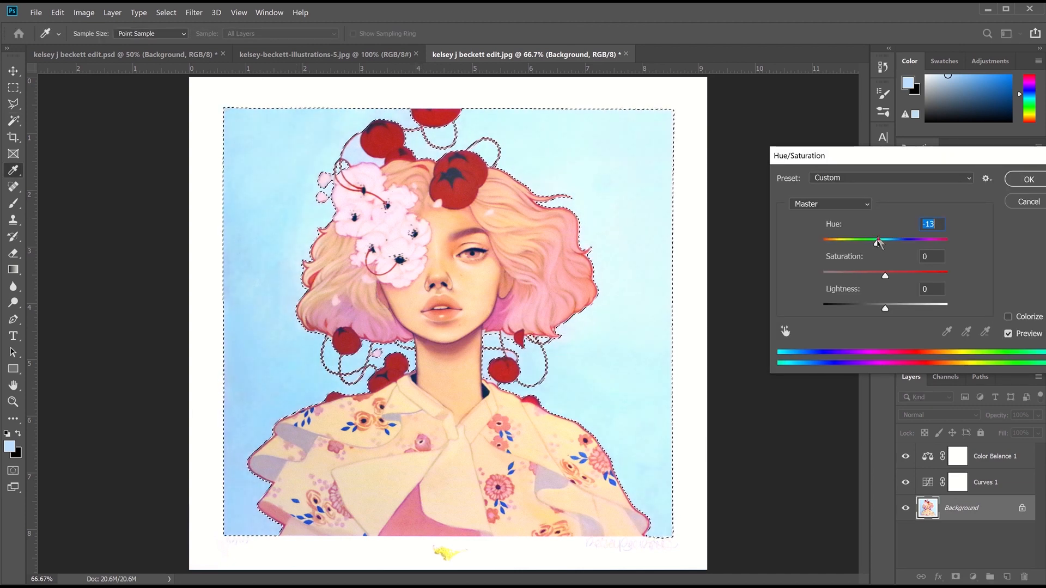
left_click(885, 276)
left_click_drag(876, 246, 880, 248)
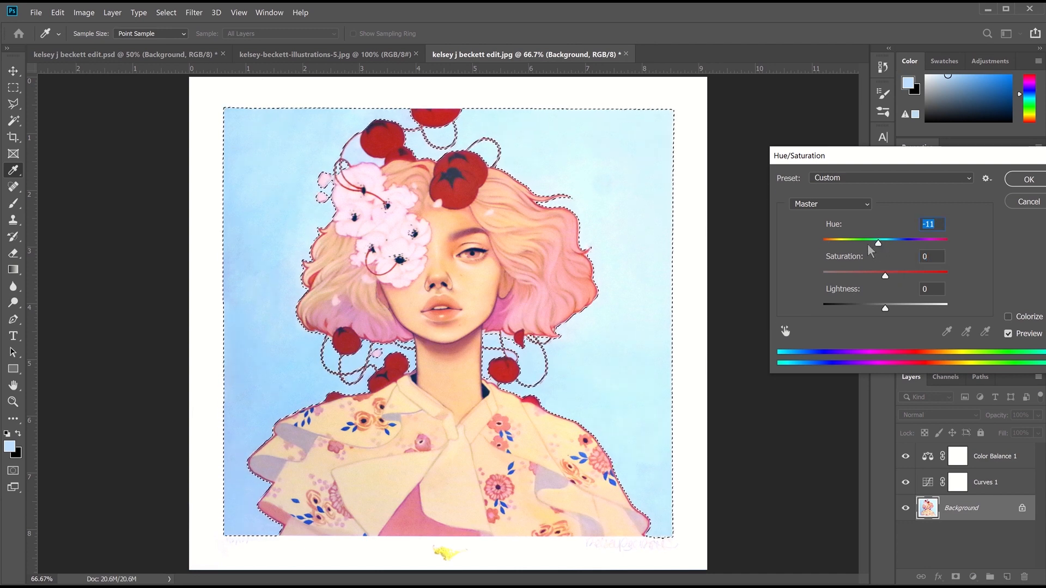
left_click(1024, 179)
key("ctrl+d")
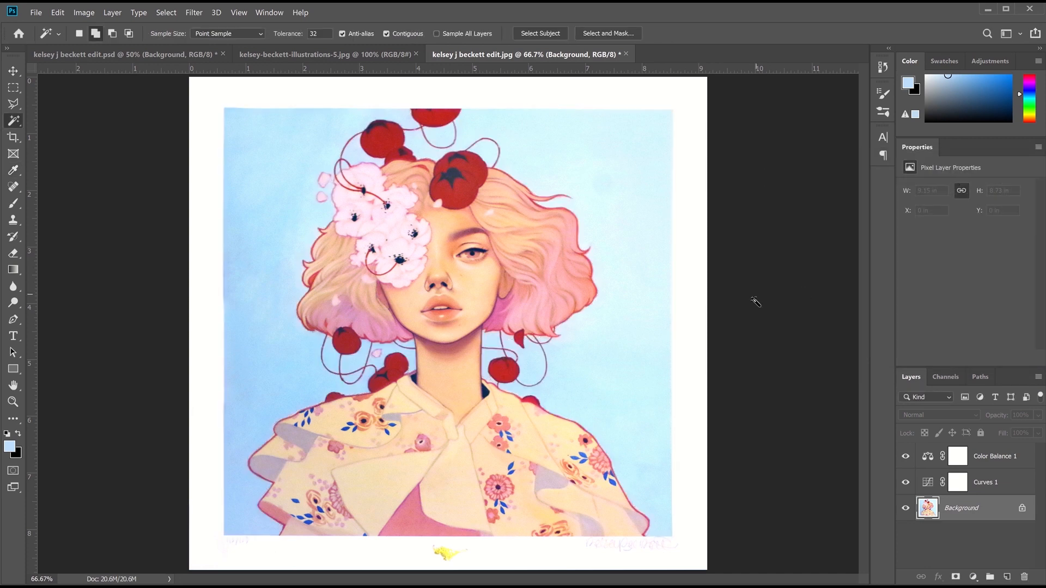
Restore the background selection, invert it, and undo an accidental colour inversion
key("ctrl+z")
left_click(166, 13)
left_click(181, 67)
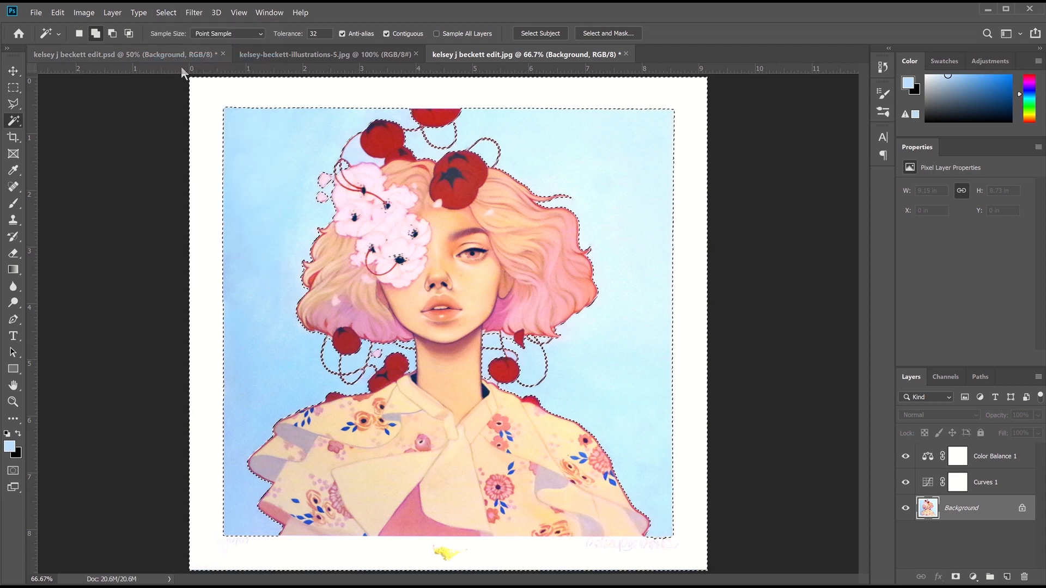
key("ctrl+i")
key("ctrl+z")
Apply a Hue/Saturation hue shift of -6, then clear the selection
key("ctrl+u")
left_click(933, 224)
key("Down")
key("Down")
key("Down")
key("Down")
key("Down")
key("Down")
key("Down")
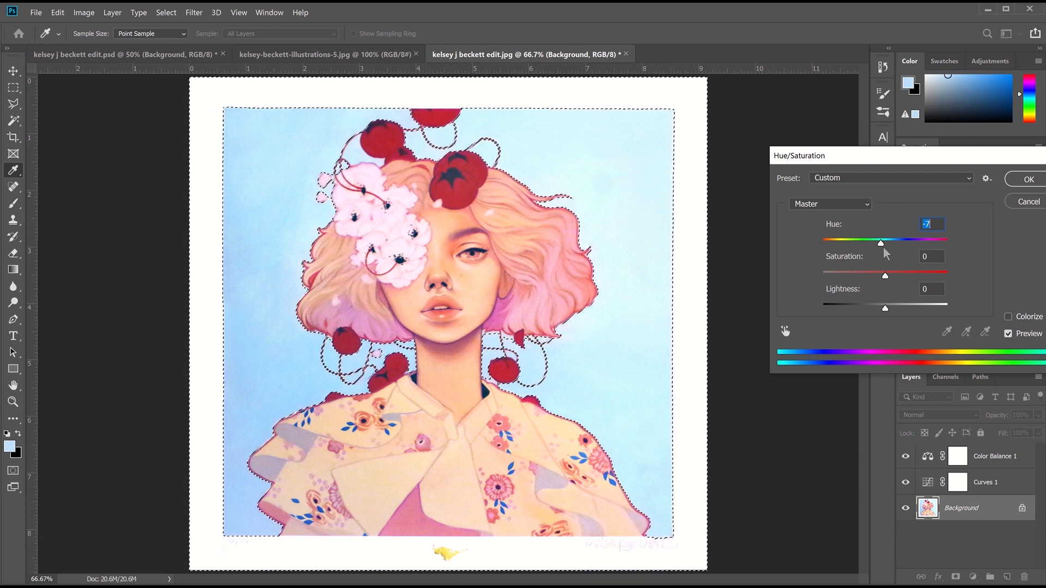
key("Up")
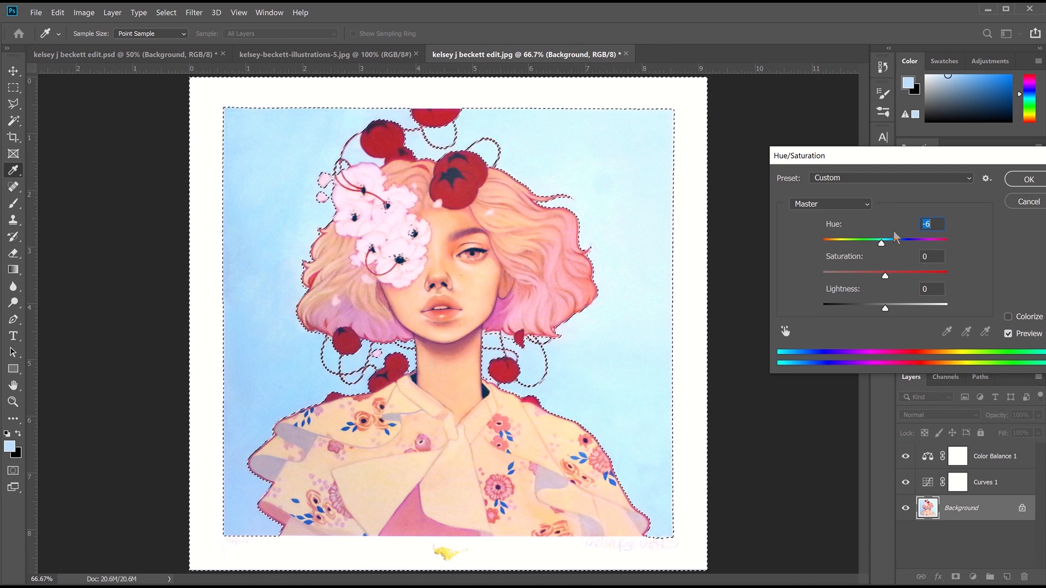
left_click(1018, 181)
key("w")
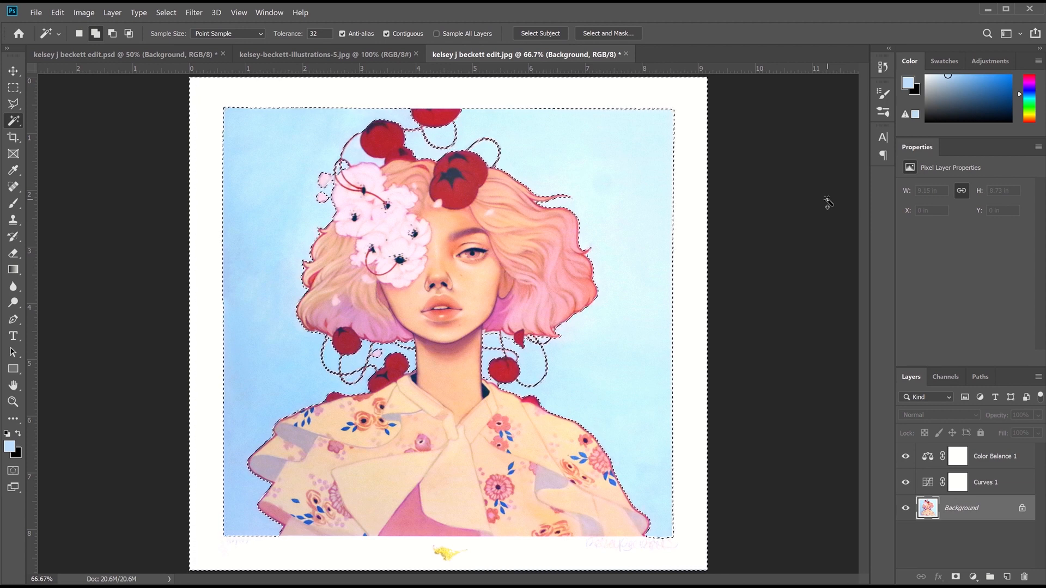
key("ctrl+d")
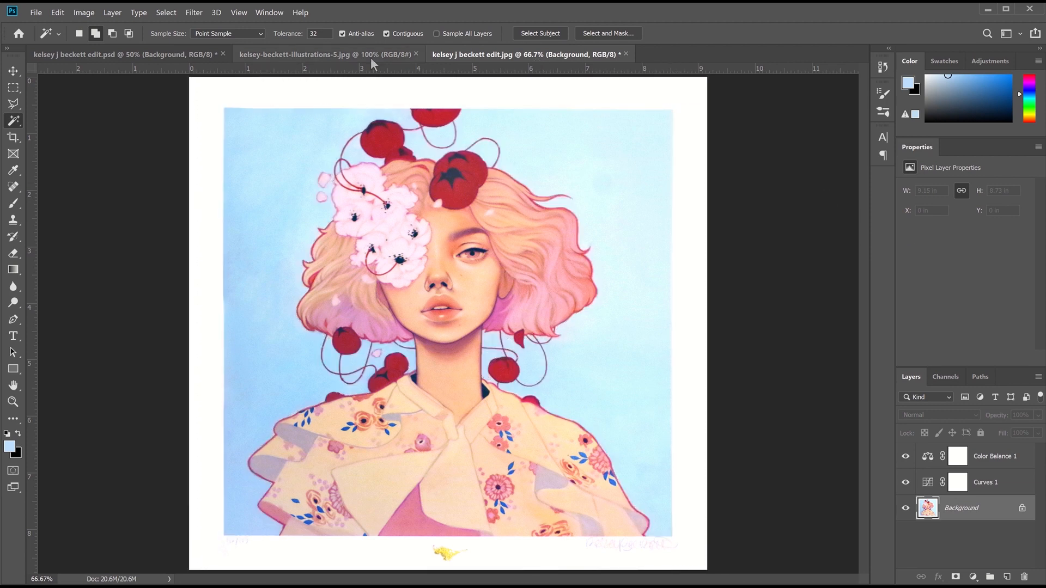
Save the recoloured JPEG copy as a Photoshop file named 'another edit'
left_click(392, 54)
left_click(463, 54)
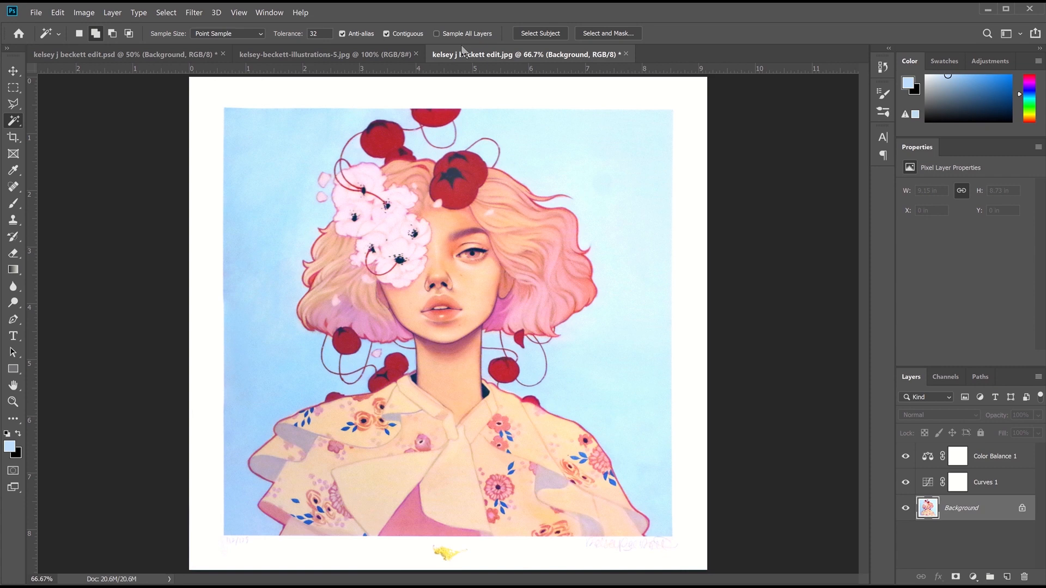
left_click(36, 12)
left_click(60, 147)
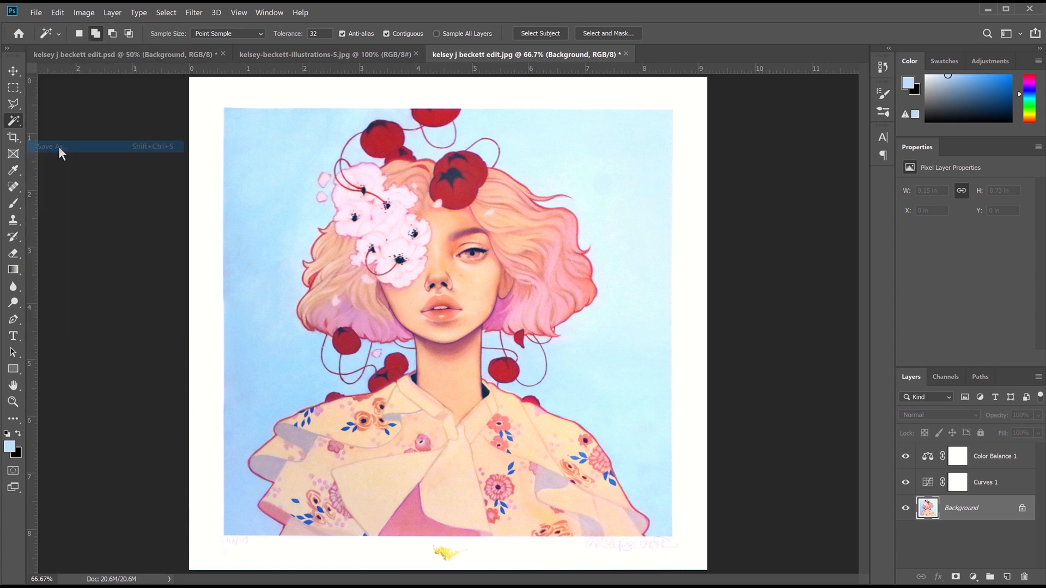
left_click(202, 365)
key("BackSpace")
key("BackSpace")
key("BackSpace")
key("BackSpace")
key("BackSpace")
key("BackSpace")
key("BackSpace")
key("BackSpace")
key("BackSpace")
key("BackSpace")
key("BackSpace")
key("BackSpace")
key("BackSpace")
key("BackSpace")
key("BackSpace")
key("BackSpace")
key("BackSpace")
key("BackSpace")
key("BackSpace")
key("BackSpace")
type("another edit")
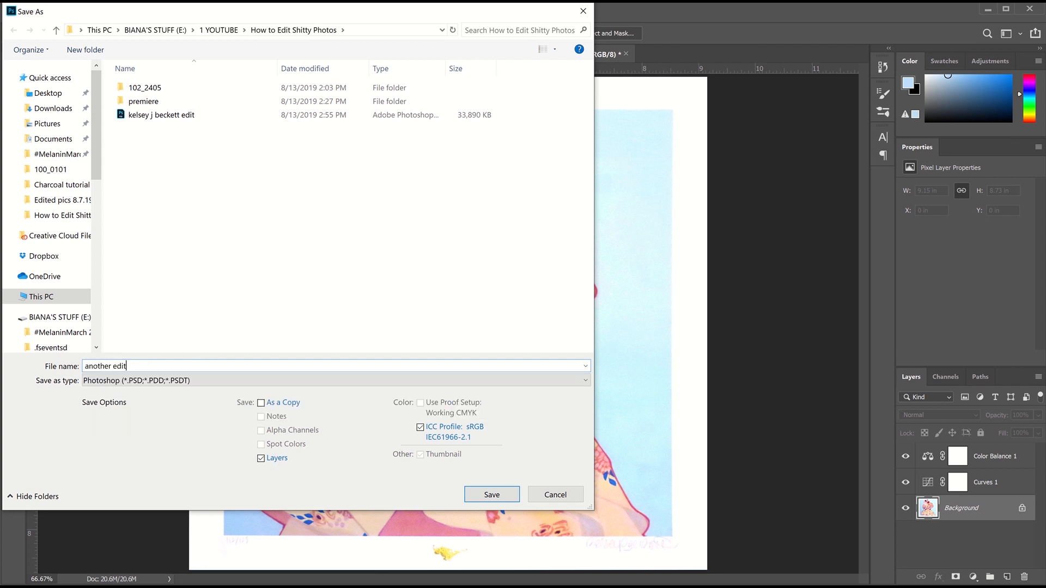
left_click(477, 494)
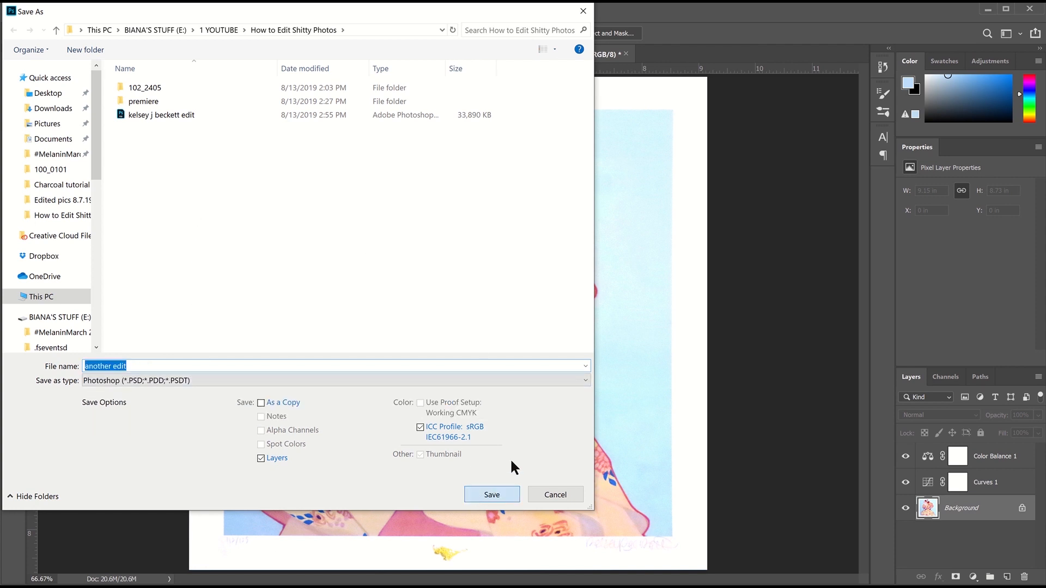